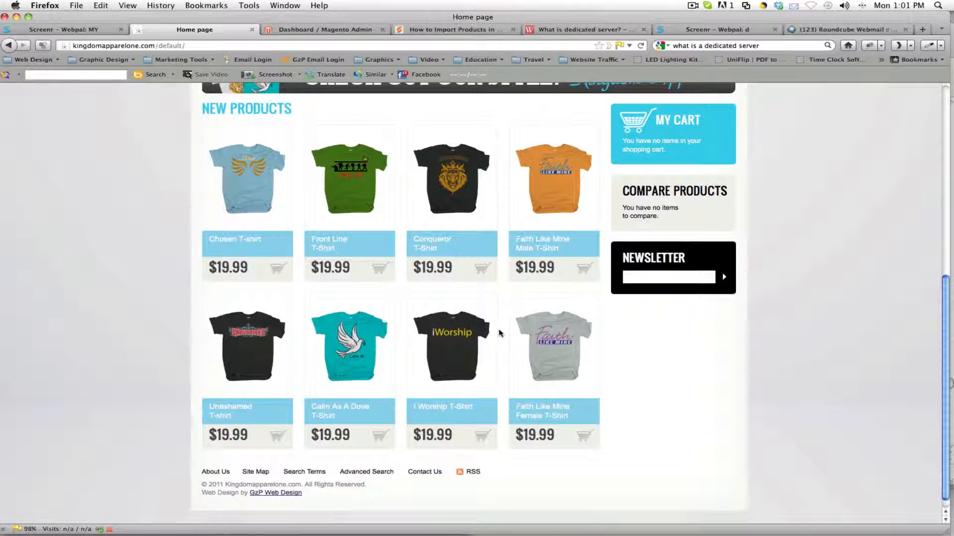
Step: Open the Chosen T-shirt product page from the storefront's new products and look over its images, color and size options
scroll(499, 333, "up", 3)
left_click(272, 257)
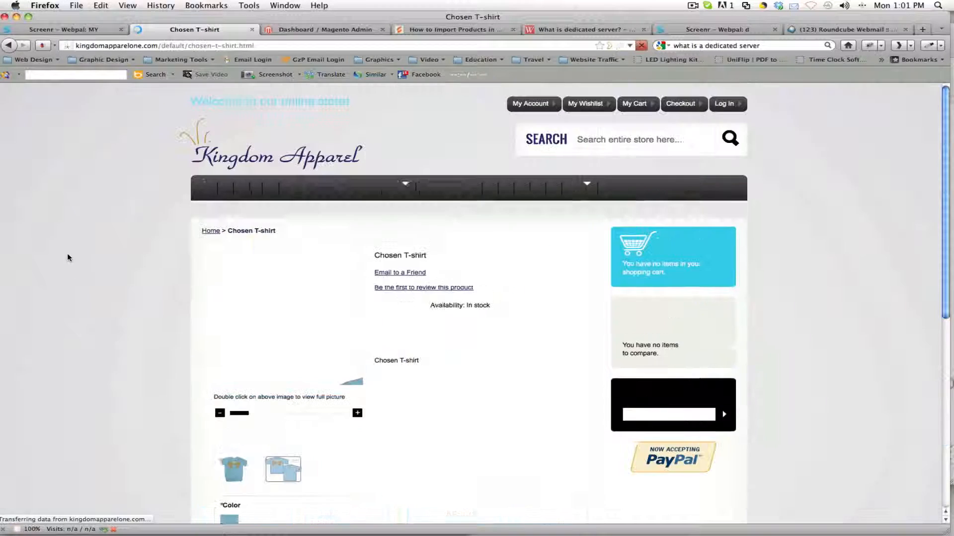
scroll(152, 270, "down", 2)
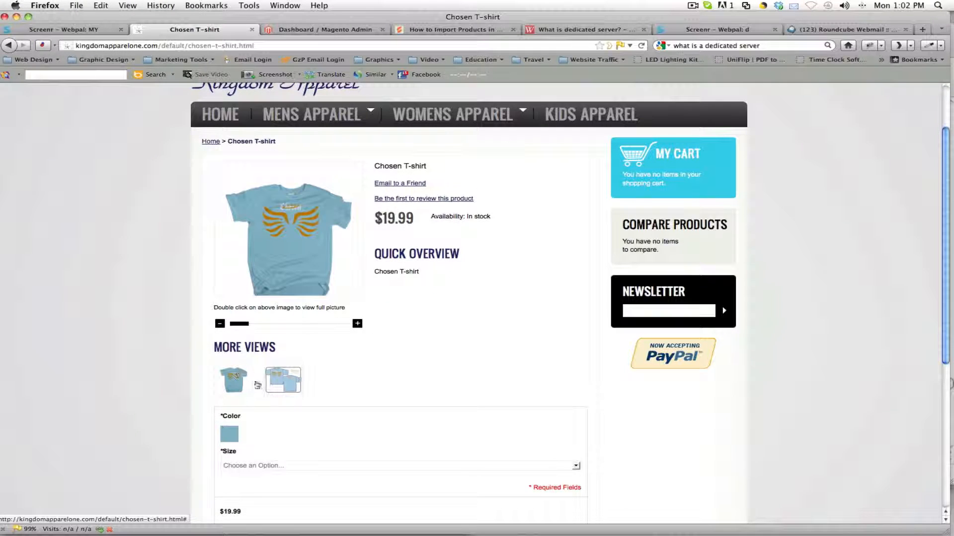
scroll(166, 390, "up", 2)
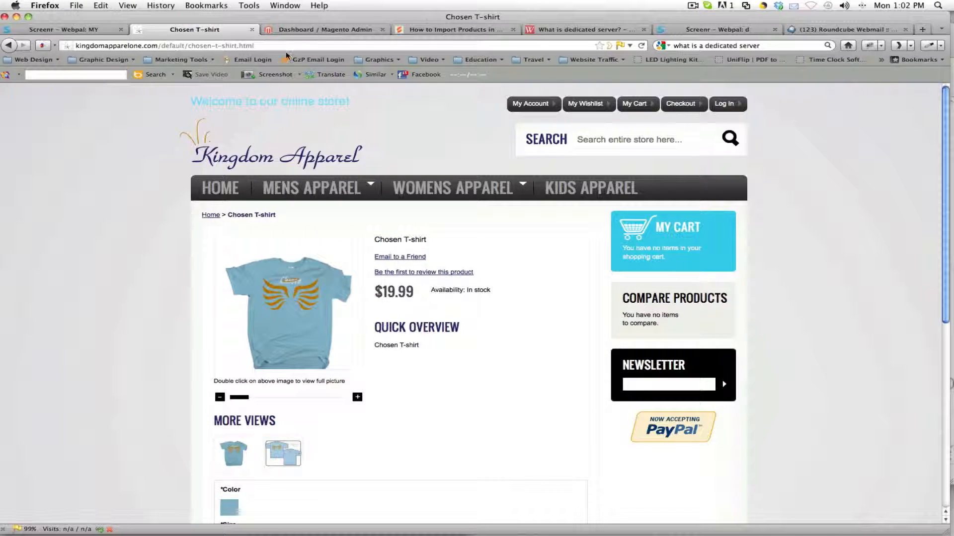
Step: Switch to the Magento admin, open the catalog's product management page and look through the product list
left_click(300, 31)
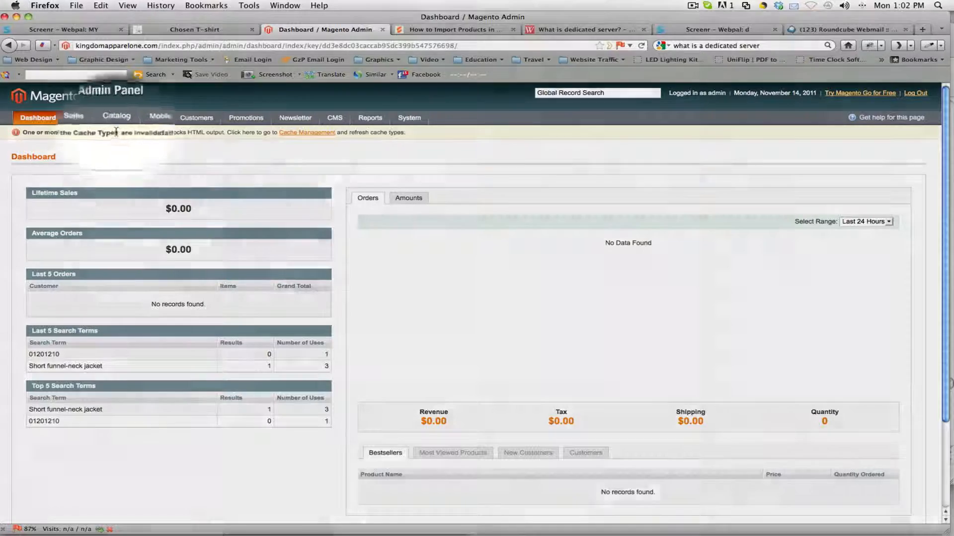
mouse_move(116, 119)
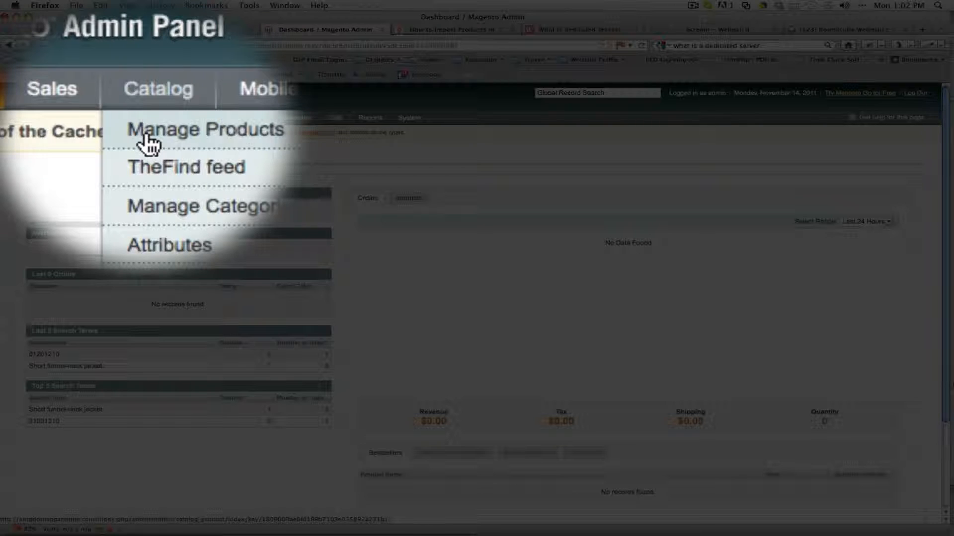
left_click(113, 135)
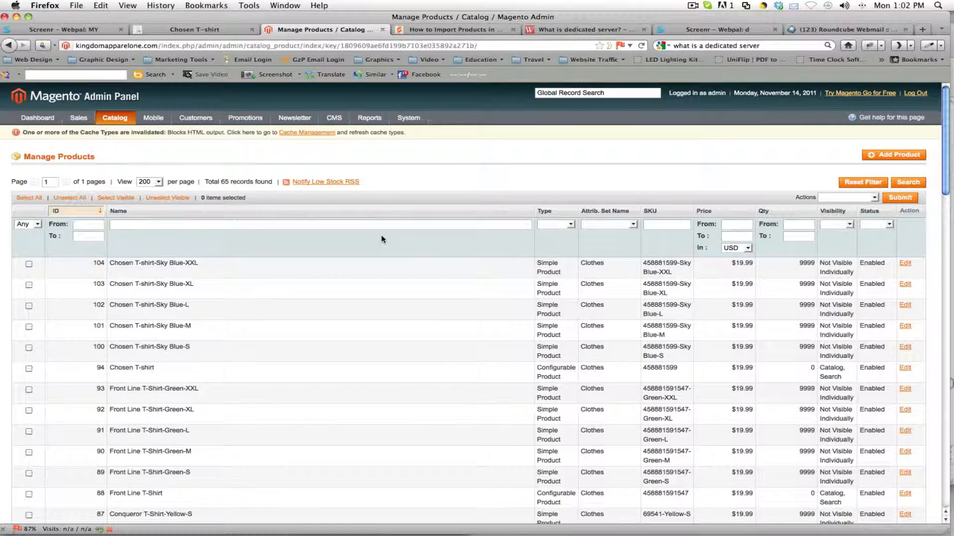
scroll(382, 239, "down", 5)
scroll(382, 242, "down", 15)
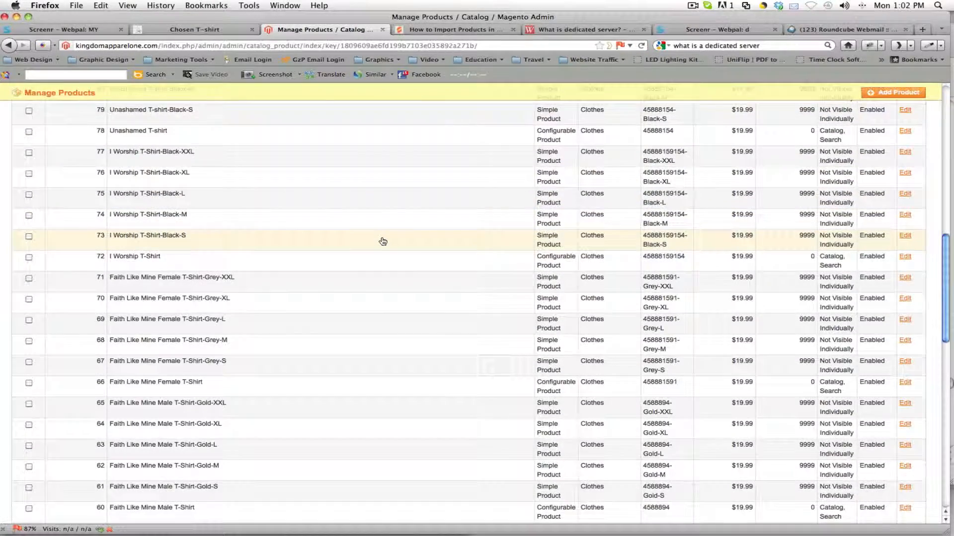
scroll(379, 272, "down", 15)
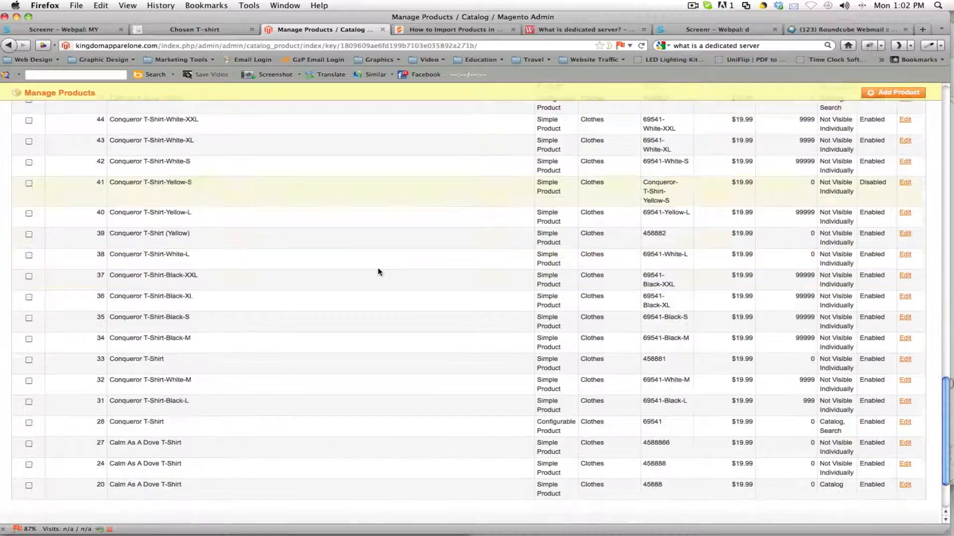
scroll(380, 273, "up", 20)
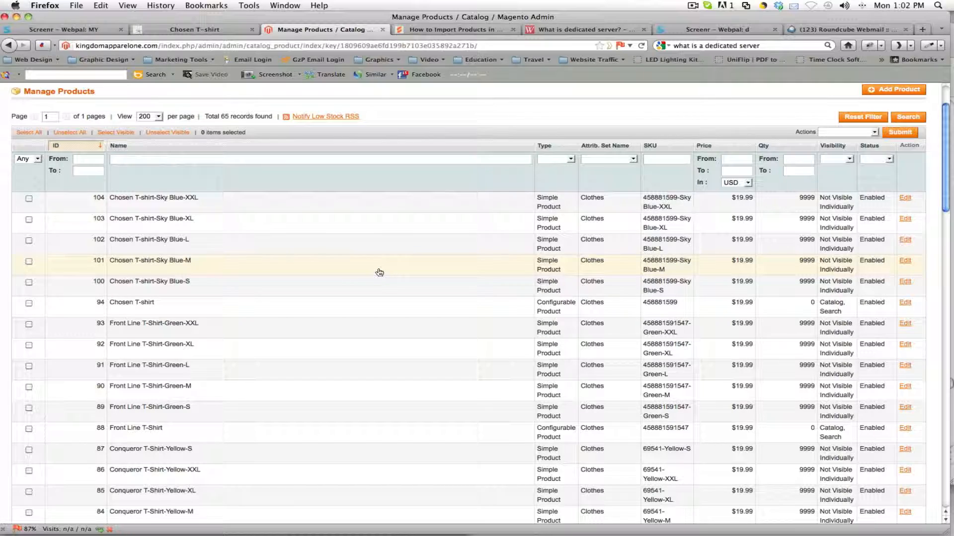
scroll(380, 272, "down", 15)
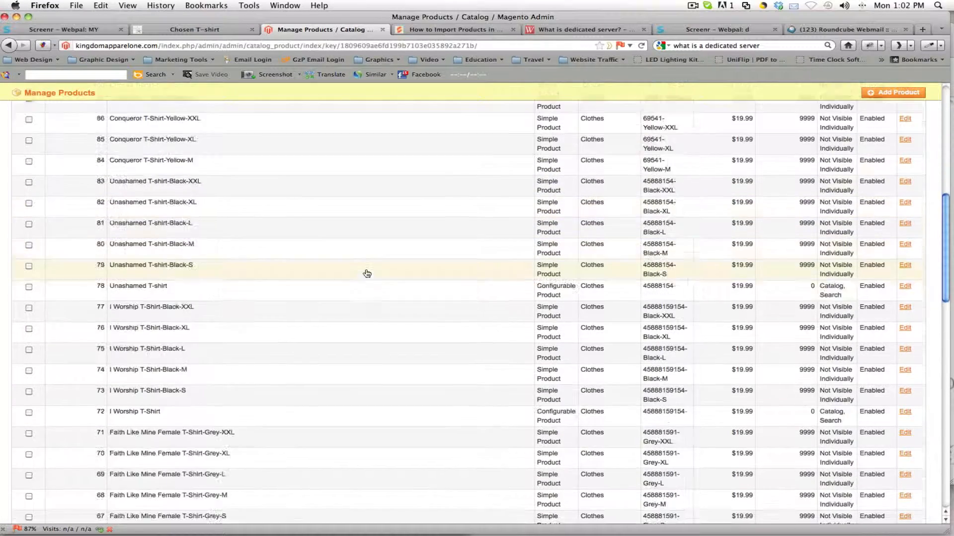
scroll(367, 273, "up", 15)
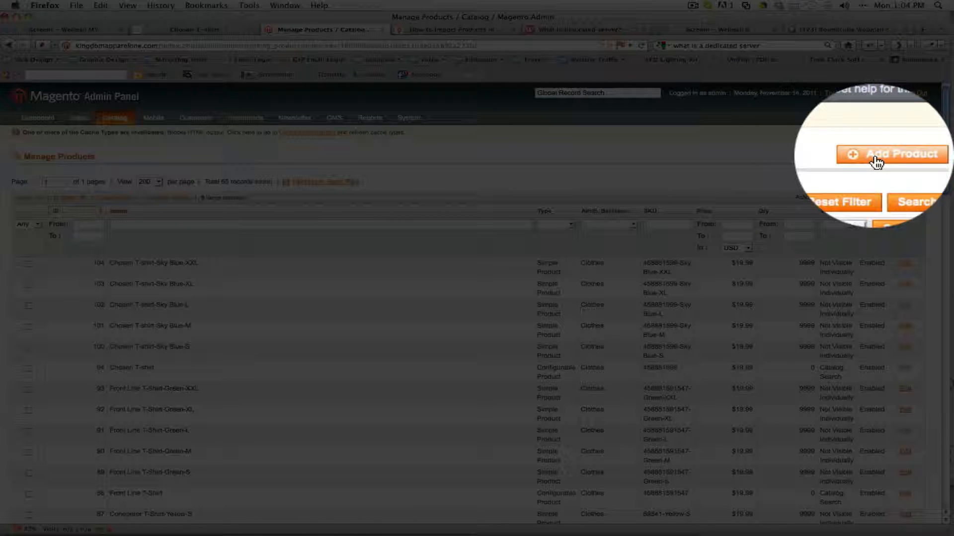
Step: Start a new product with the Clothes attribute set and the Configurable Product type
left_click(877, 162)
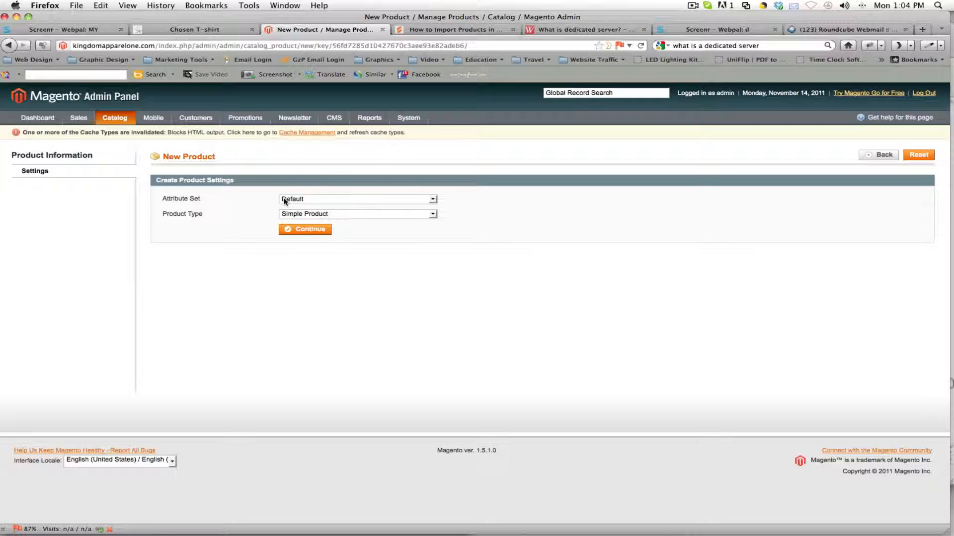
left_click(284, 200)
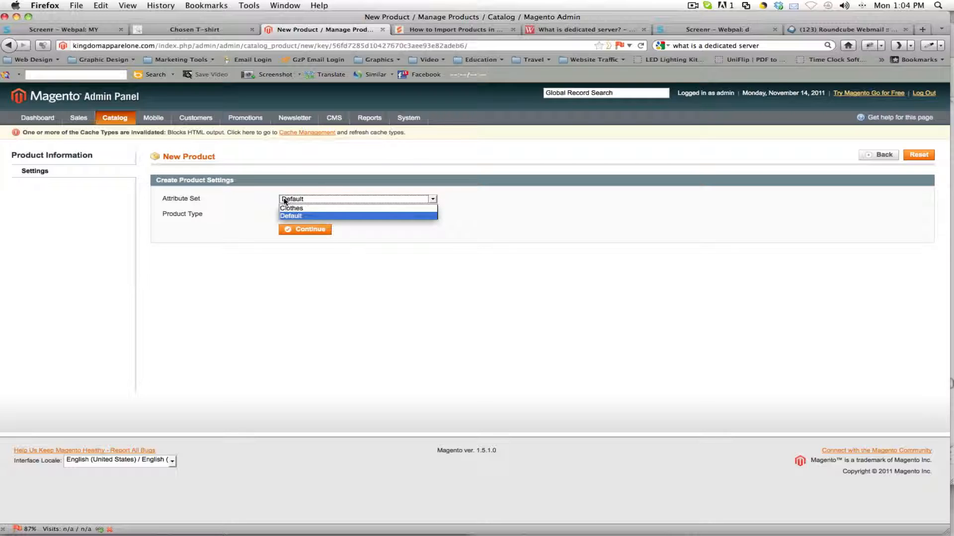
left_click(305, 210)
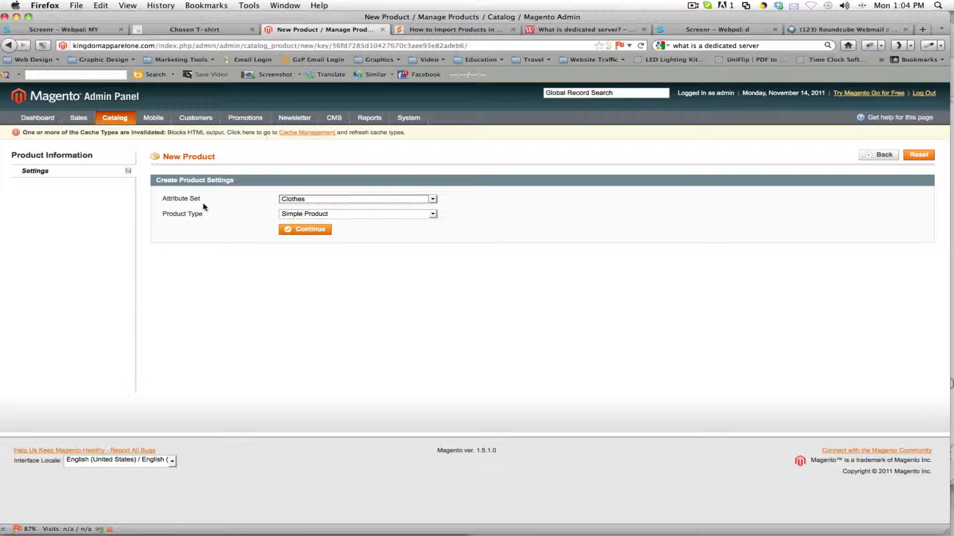
left_click(296, 214)
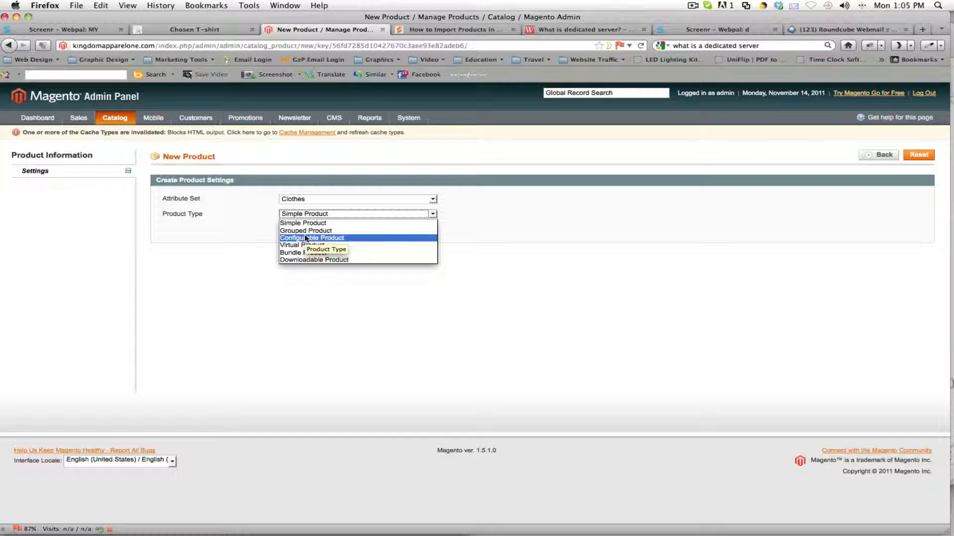
left_click(306, 238)
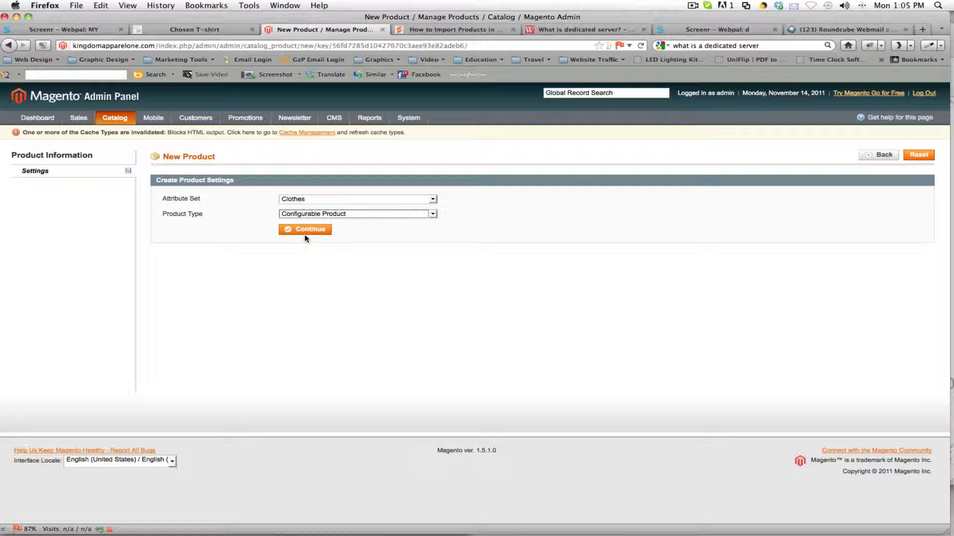
left_click(314, 230)
left_click(317, 231)
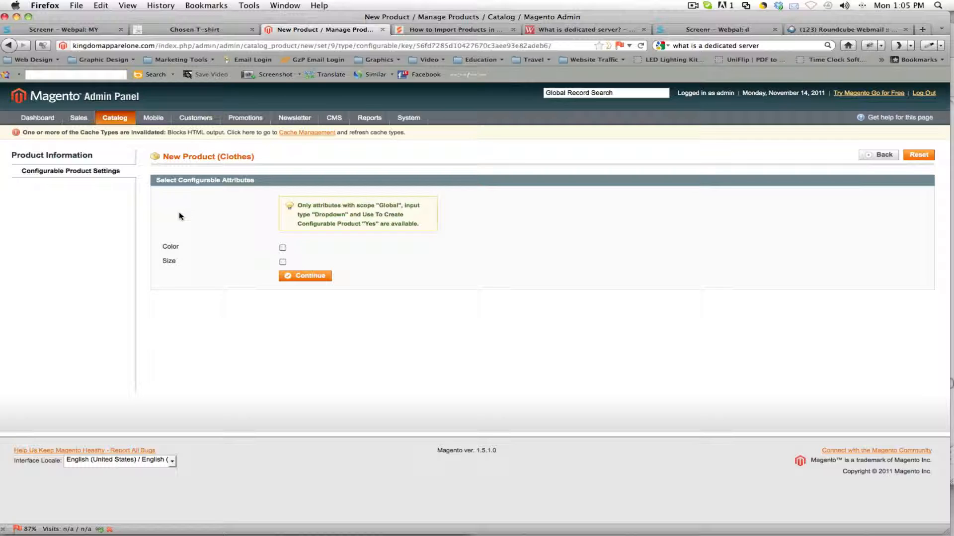
Step: Select Color and Size as the configurable attributes and continue to the product form
left_click(282, 248)
left_click(283, 262)
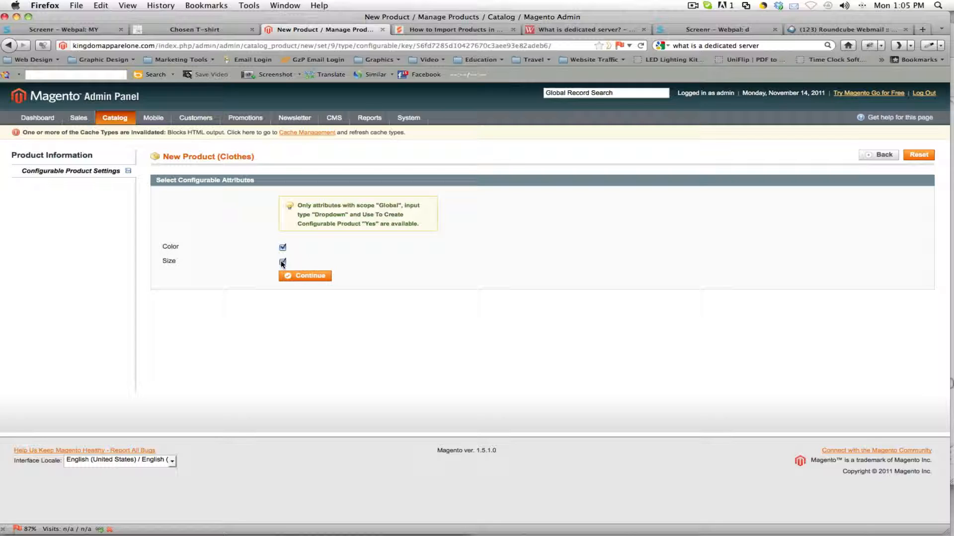
left_click(313, 276)
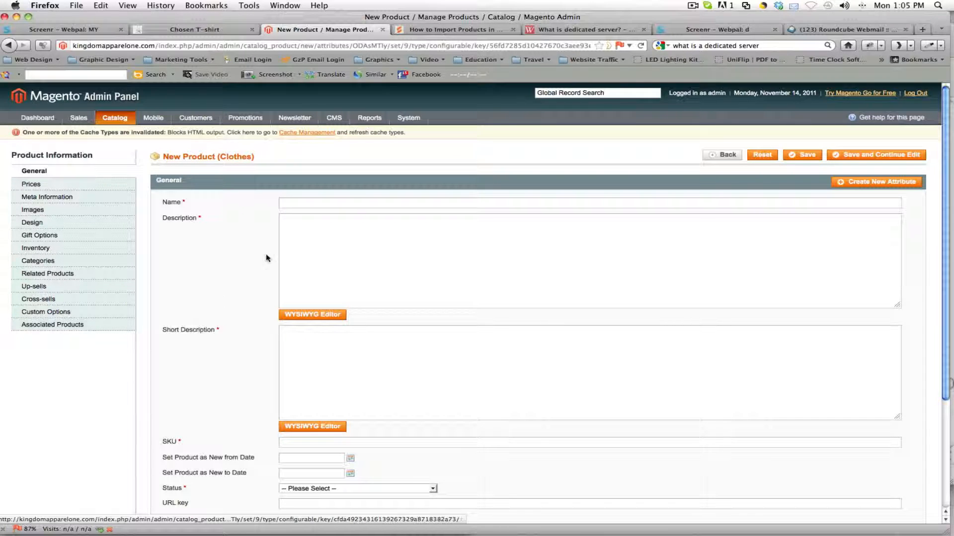
Step: Enter "Chosen T-shirt" as the product name
left_click(318, 204)
scroll(318, 204, "down", 4)
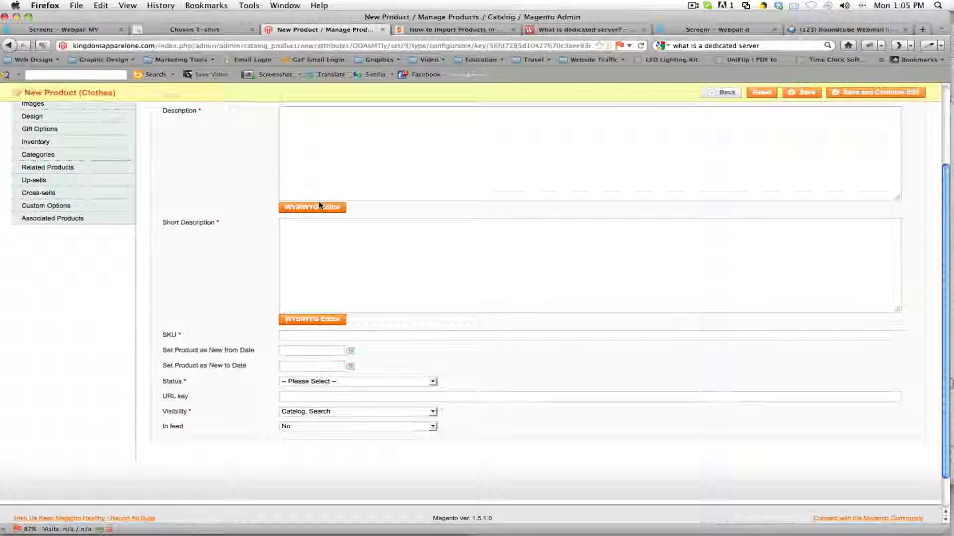
scroll(316, 196, "up", 3)
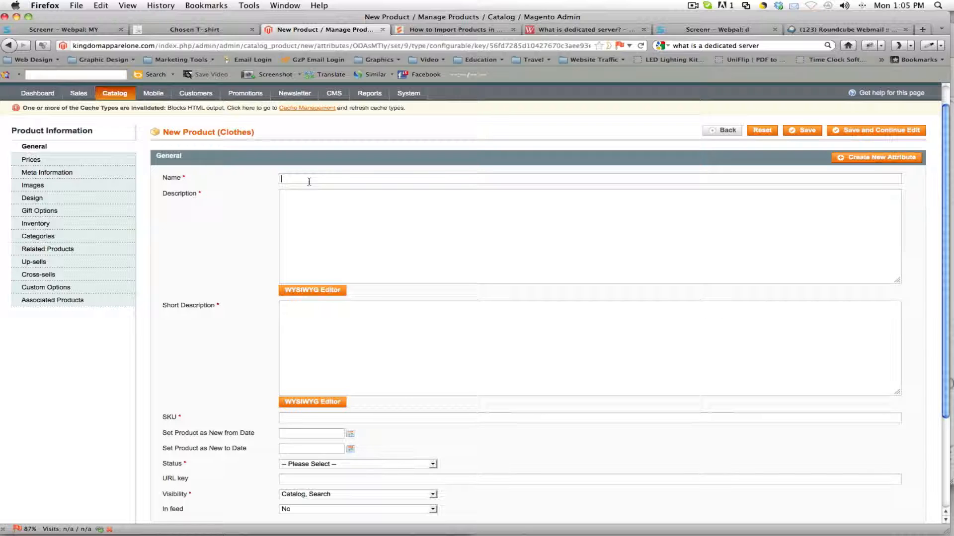
type("Cho")
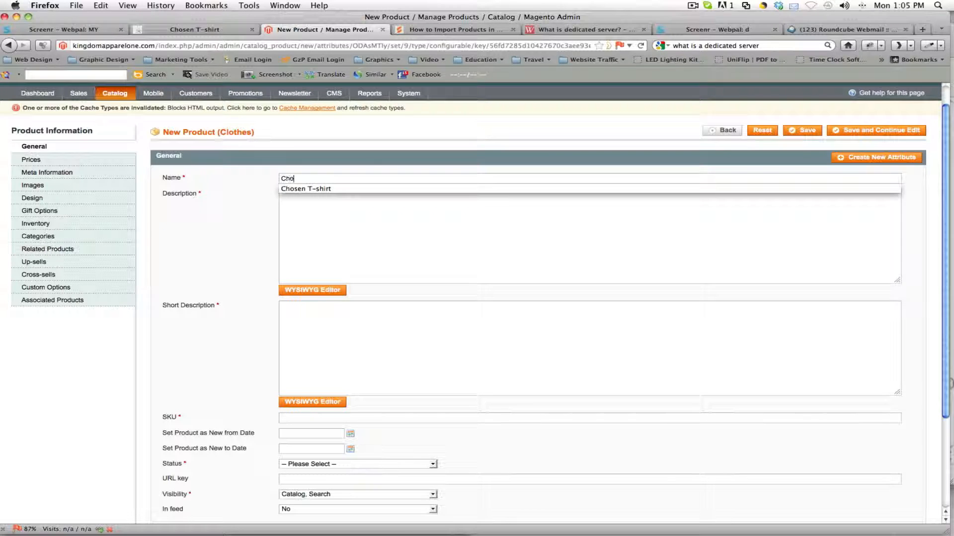
type("sen T-Shirt")
left_click(312, 188)
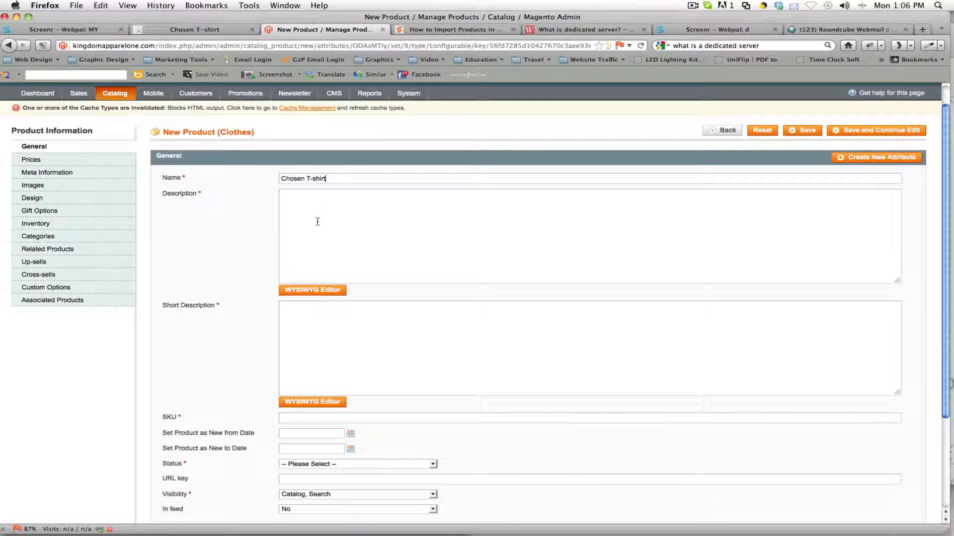
Step: Copy the product name "Chosen T-shirt" into both the Description and Short Description
left_click(305, 211)
triple_click(313, 177)
key("cmd+c")
right_click(313, 177)
left_click(343, 212)
right_click(322, 212)
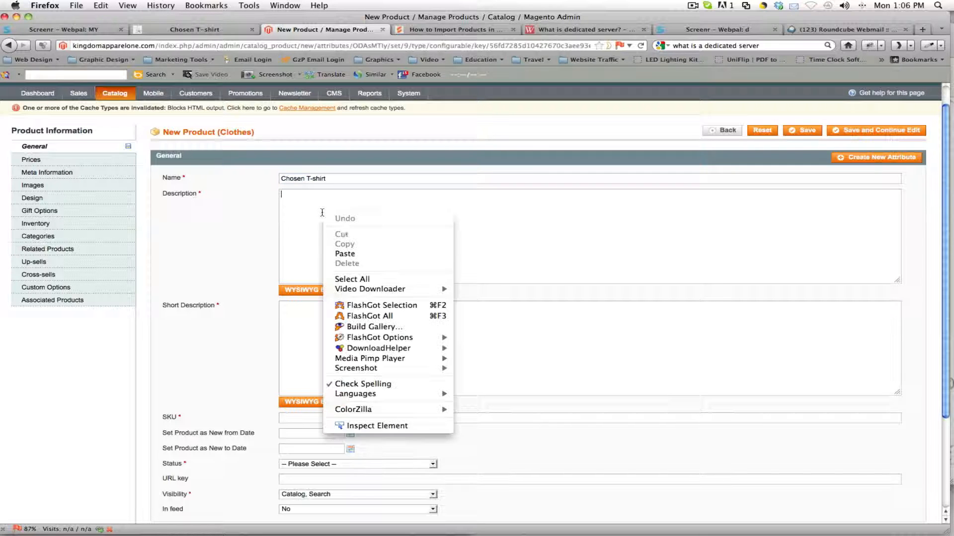
left_click(370, 254)
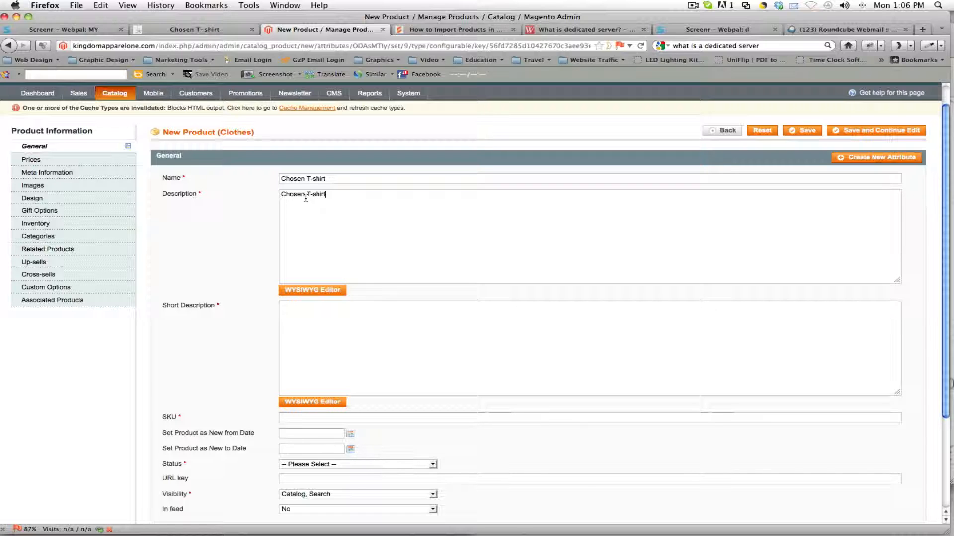
right_click(300, 313)
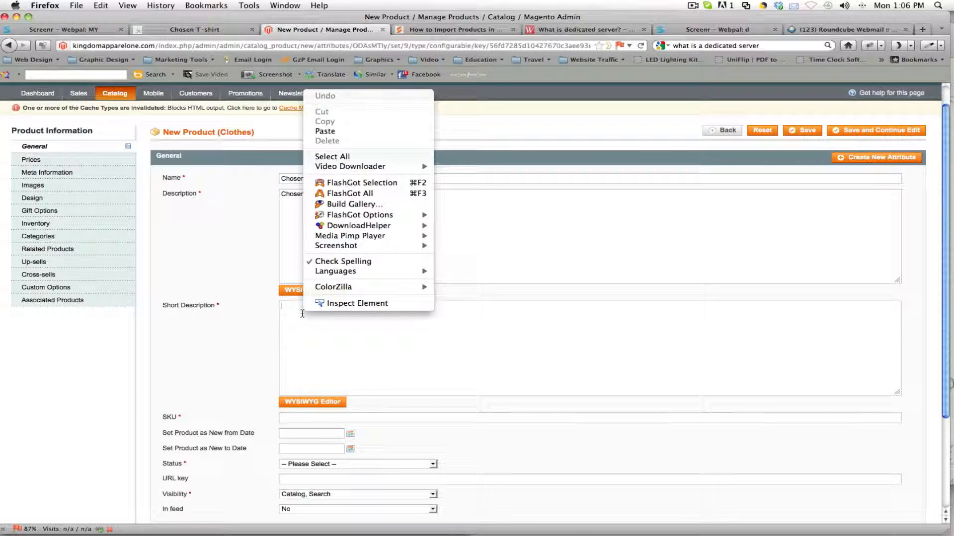
left_click(326, 131)
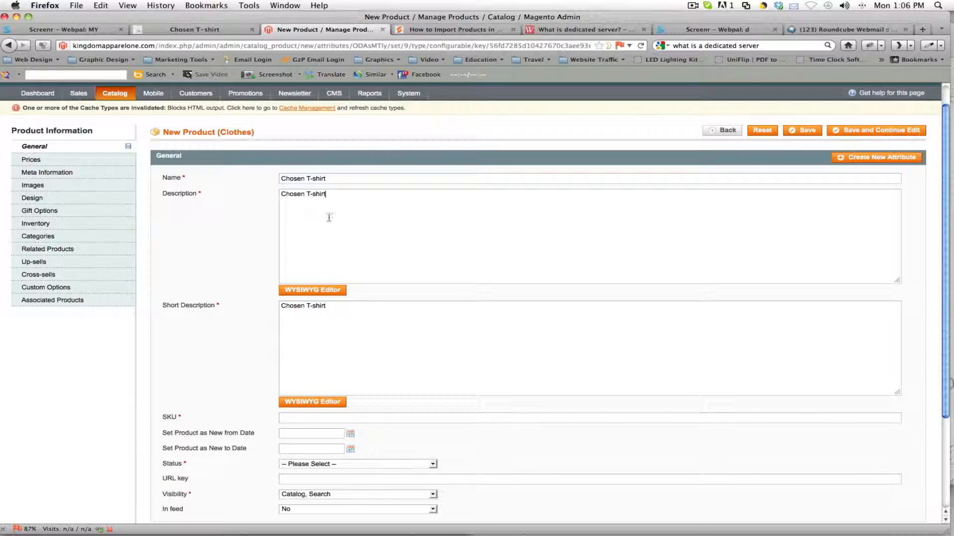
left_click(284, 201)
Step: Set the product's SKU to 524251
scroll(407, 323, "down", 2)
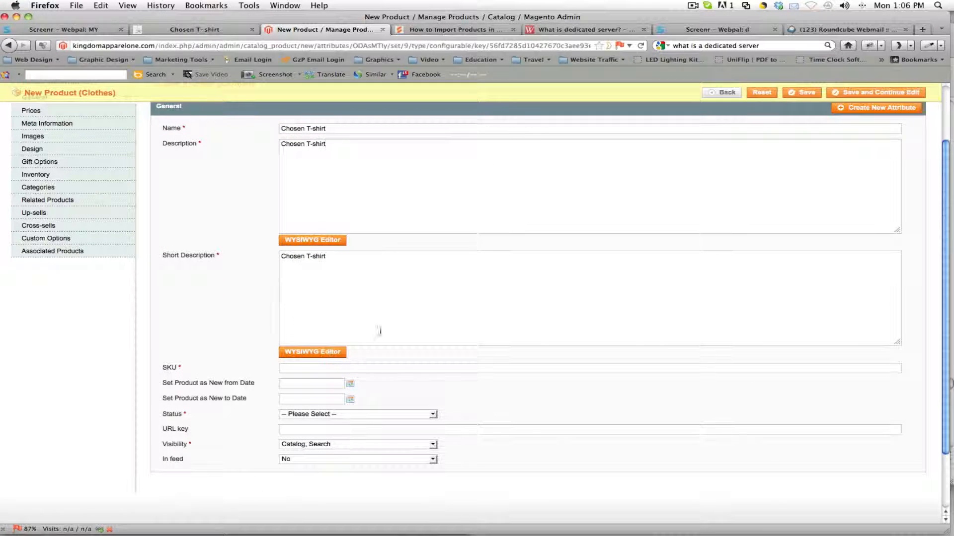
left_click(312, 368)
type("524251")
double_click(305, 369)
left_click(309, 369)
Step: Examine the New Products section on the storefront home page and return to the new product form
left_click(201, 31)
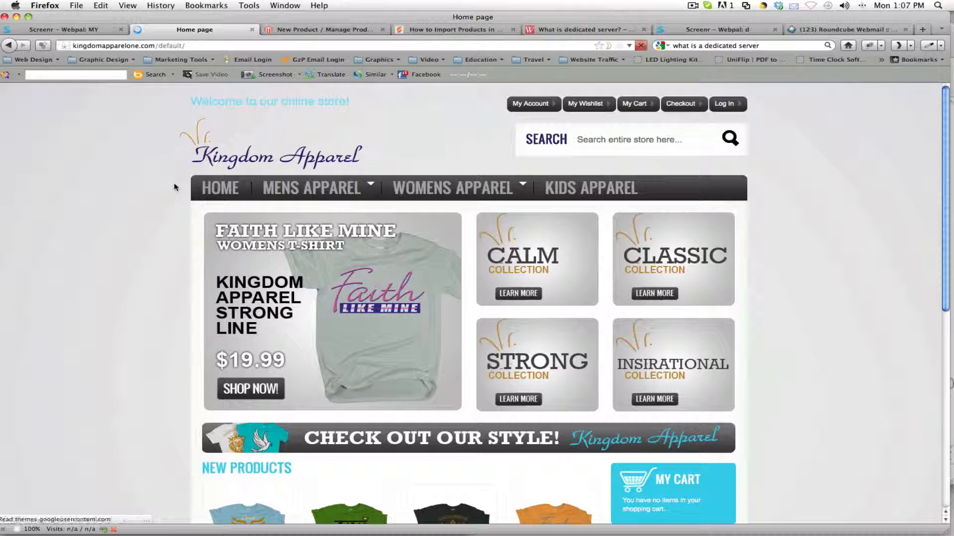
scroll(174, 188, "down", 6)
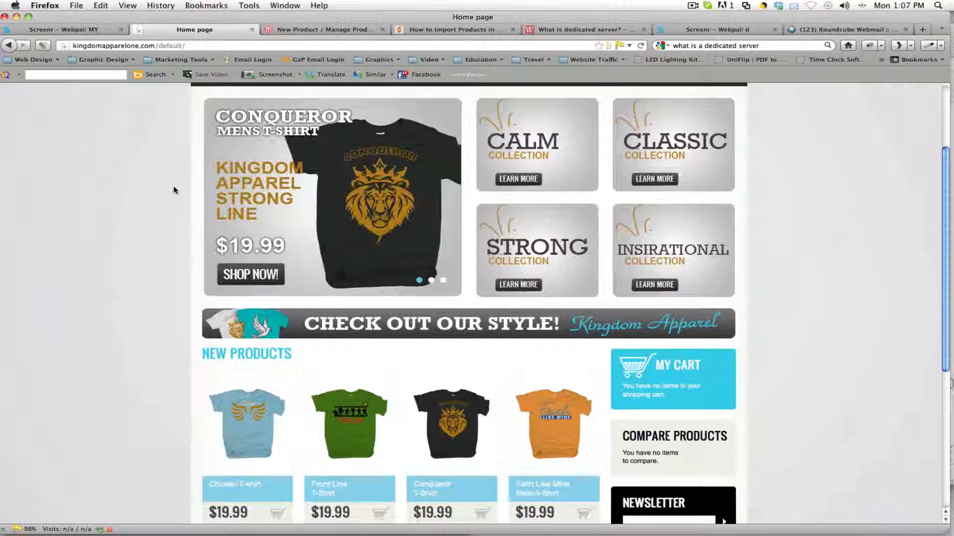
scroll(502, 219, "down", 1)
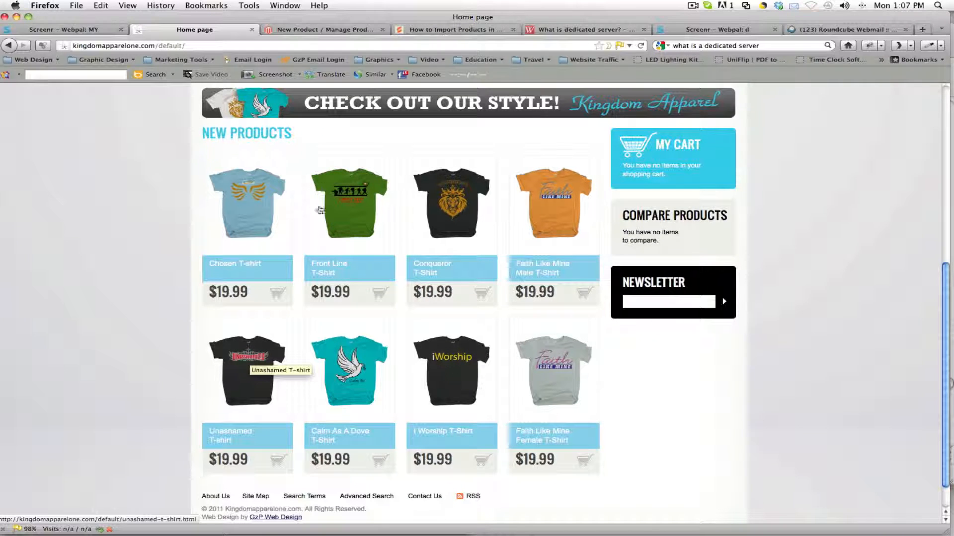
left_click(306, 31)
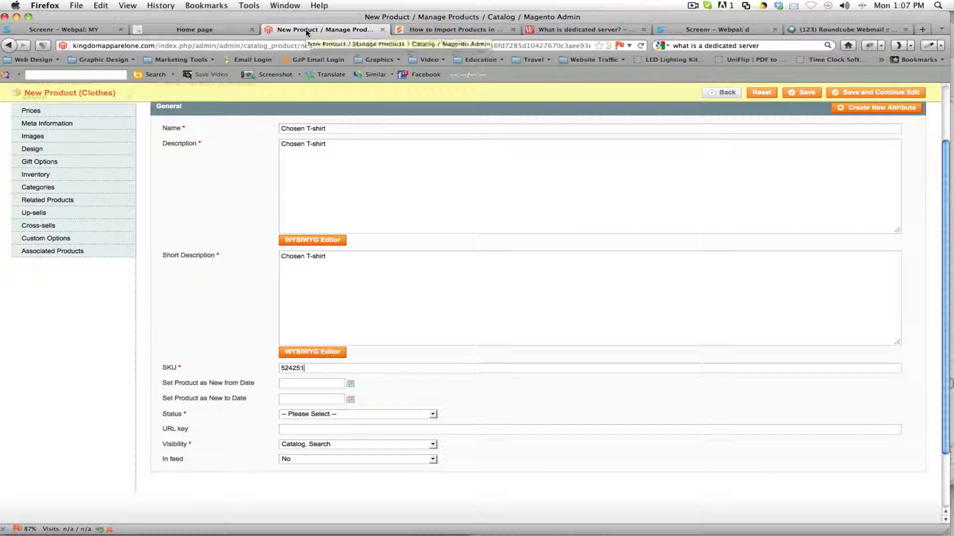
Step: Set the product's new-from date to 11/14/11 and recheck the storefront's New Products section before returning to the form
left_click(350, 386)
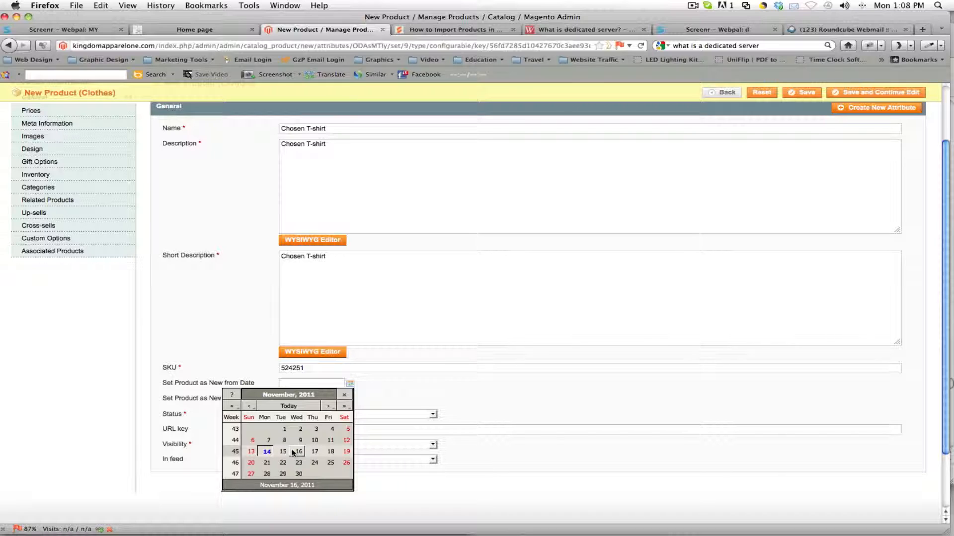
left_click(267, 452)
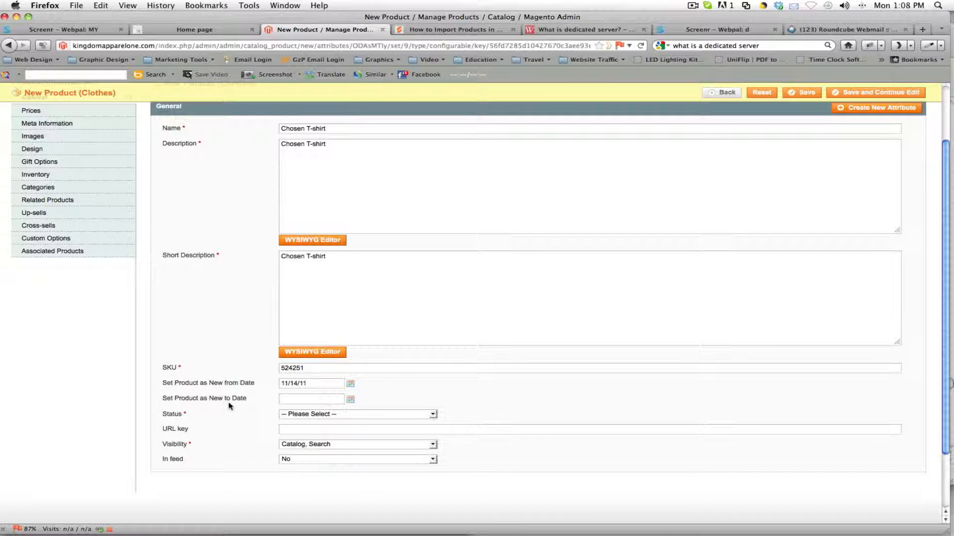
left_click(288, 400)
left_click(171, 28)
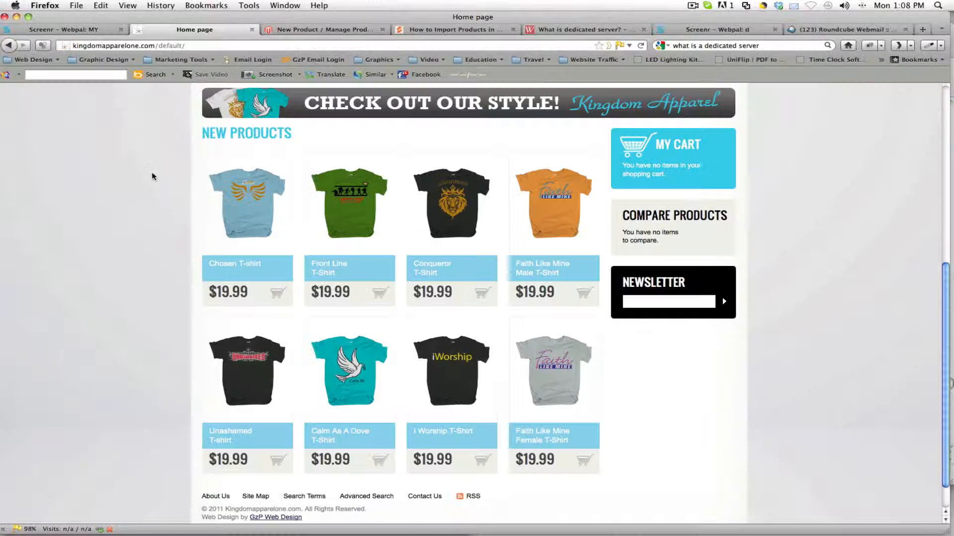
left_click(302, 30)
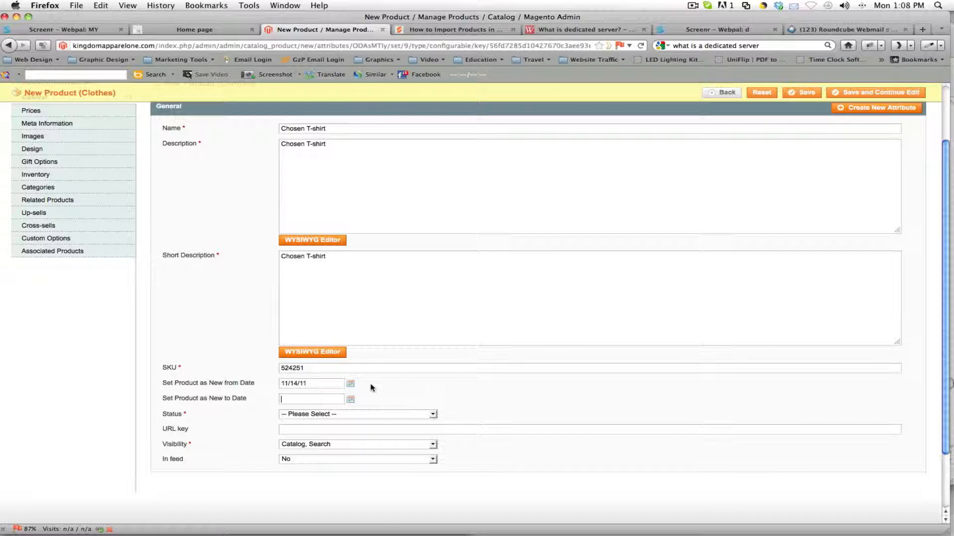
Step: Set the product's new-to date to 11/21/11
left_click(351, 399)
double_click(292, 399)
double_click(284, 399)
left_click(298, 398)
Step: Set the product's status to Enabled and keep its visibility at Catalog, Search
left_click(283, 415)
left_click(299, 432)
left_click(292, 444)
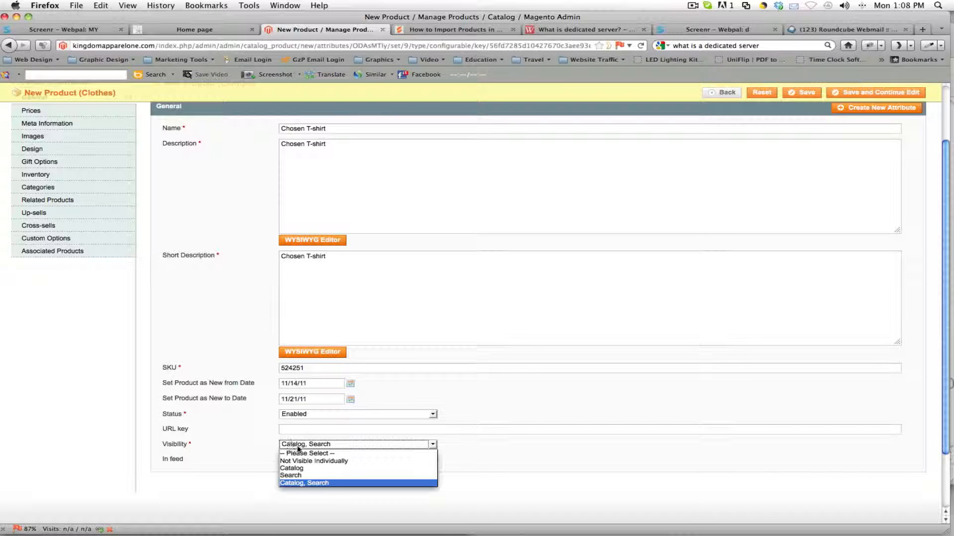
left_click(312, 484)
key("Tab")
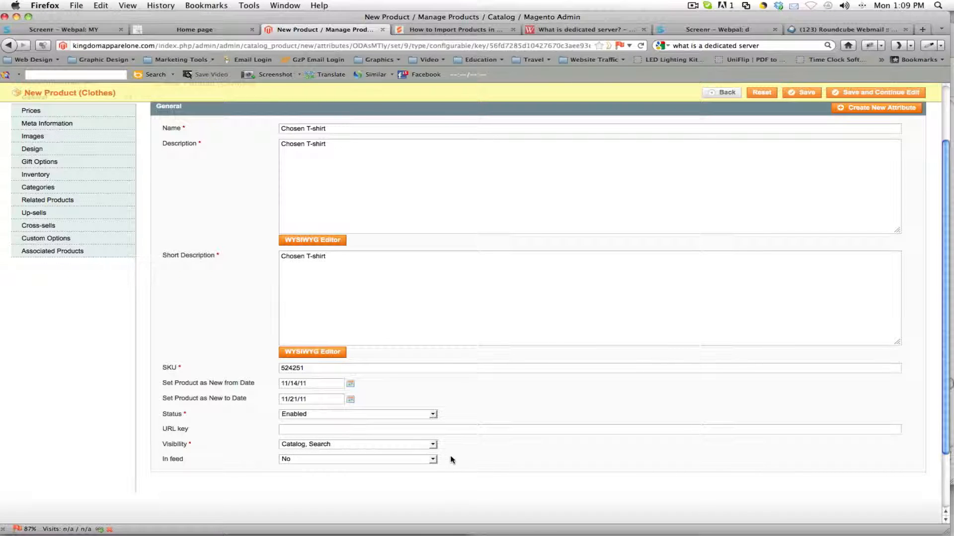
Step: Set the product's price to 19.99 USD in its Prices section
scroll(452, 460, "up", 3)
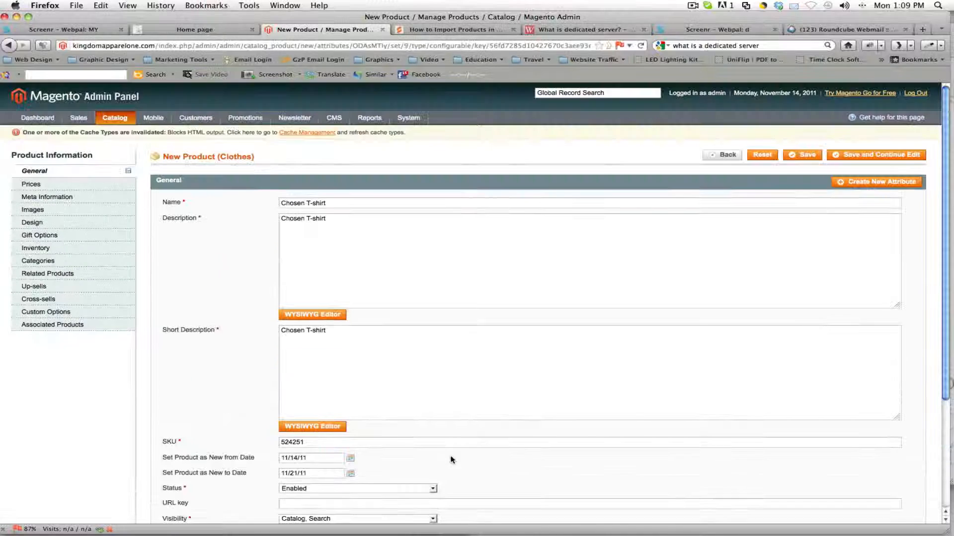
left_click(31, 185)
left_click(292, 202)
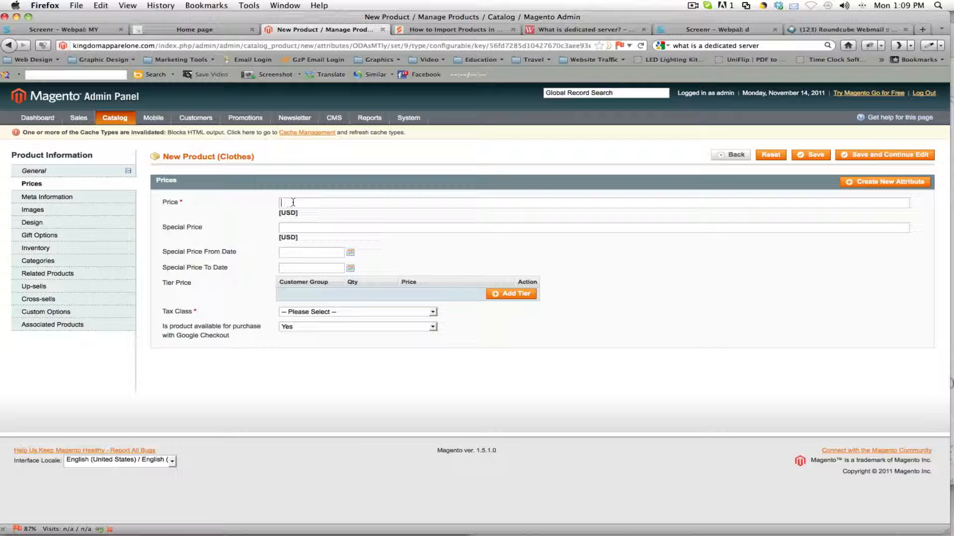
type("19.99")
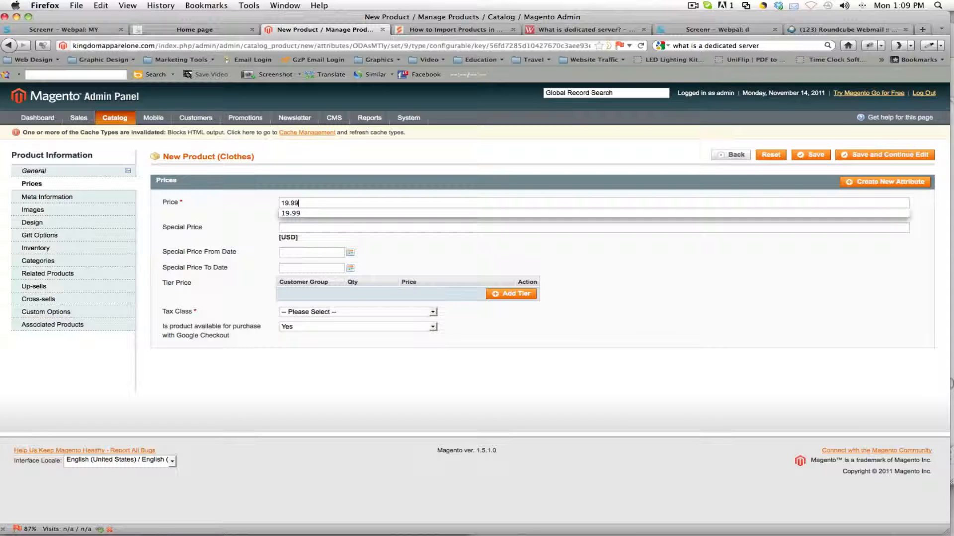
Step: Try a special price of 9.99 USD and clear it again
left_click(296, 229)
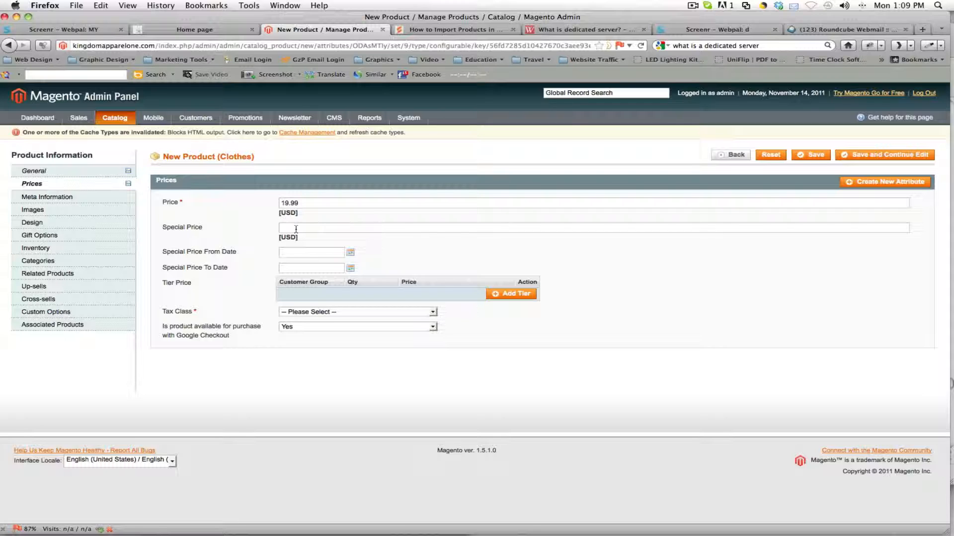
type("9.99")
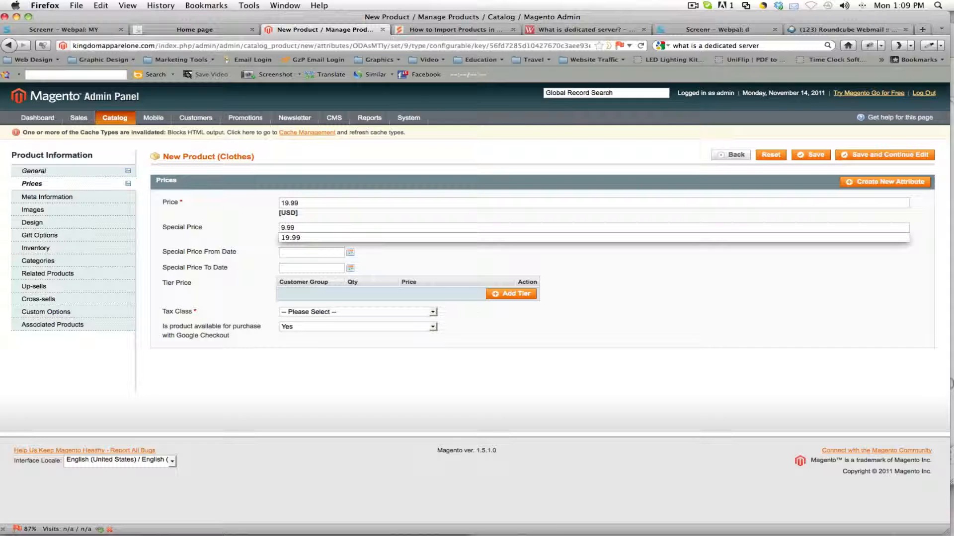
left_click_drag(296, 228, 245, 232)
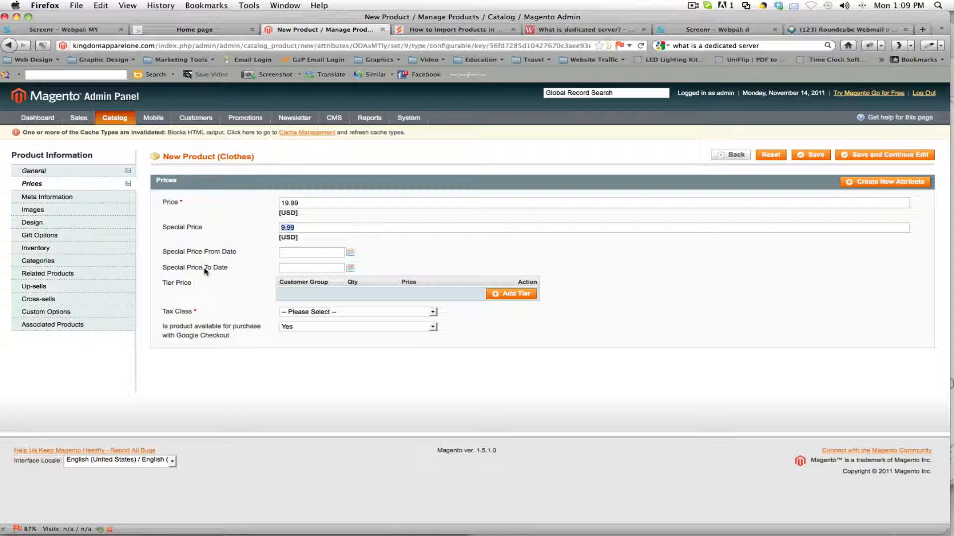
left_click(286, 254)
double_click(291, 227)
key("BackSpace")
Step: Add a tier price of 18.99 for the Wholesale group at quantities of 100 and above
left_click(510, 295)
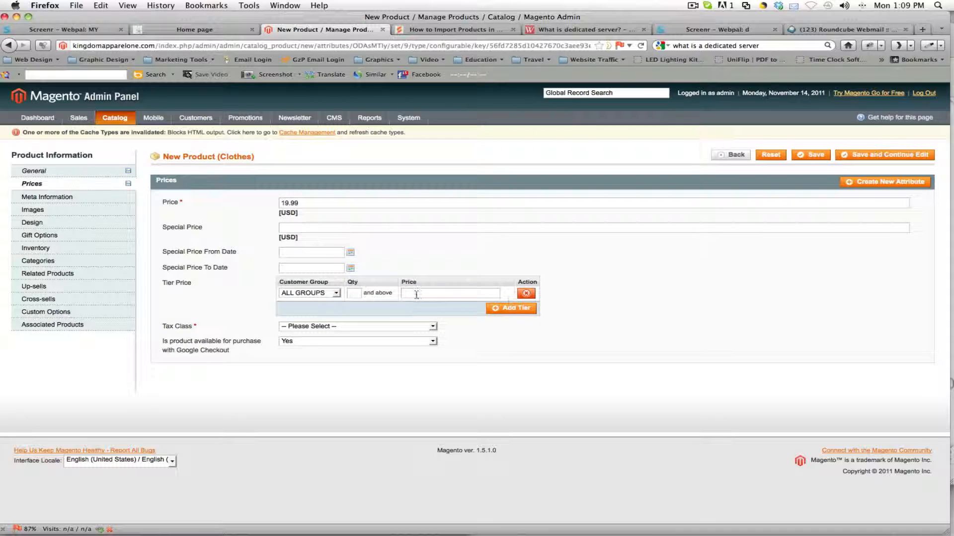
left_click(336, 293)
left_click(311, 323)
left_click(356, 294)
type("100")
left_click(458, 295)
type("18.99")
Step: Try a second Wholesale tier price of 17.99 for quantities of 101 and above, and remove both Wholesale tiers
left_click(513, 308)
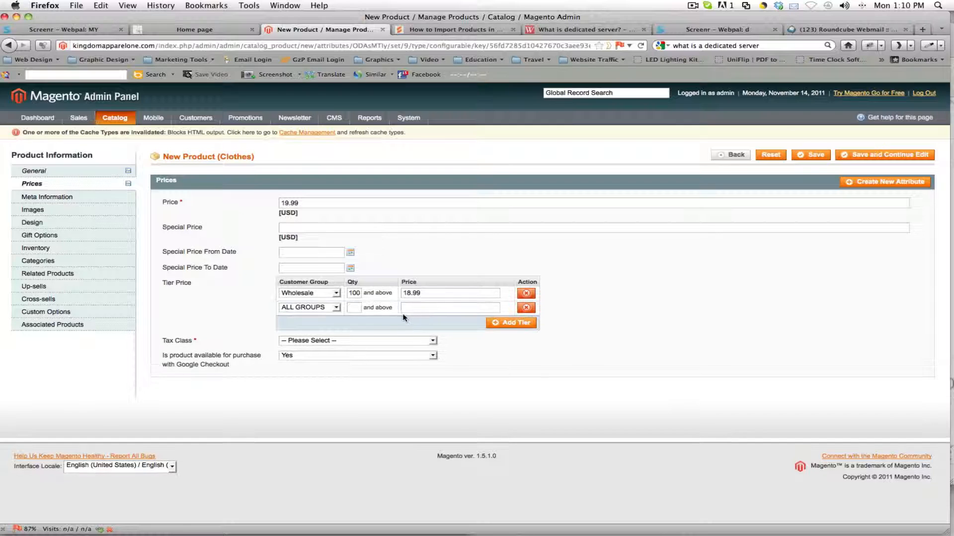
left_click(326, 308)
left_click(308, 336)
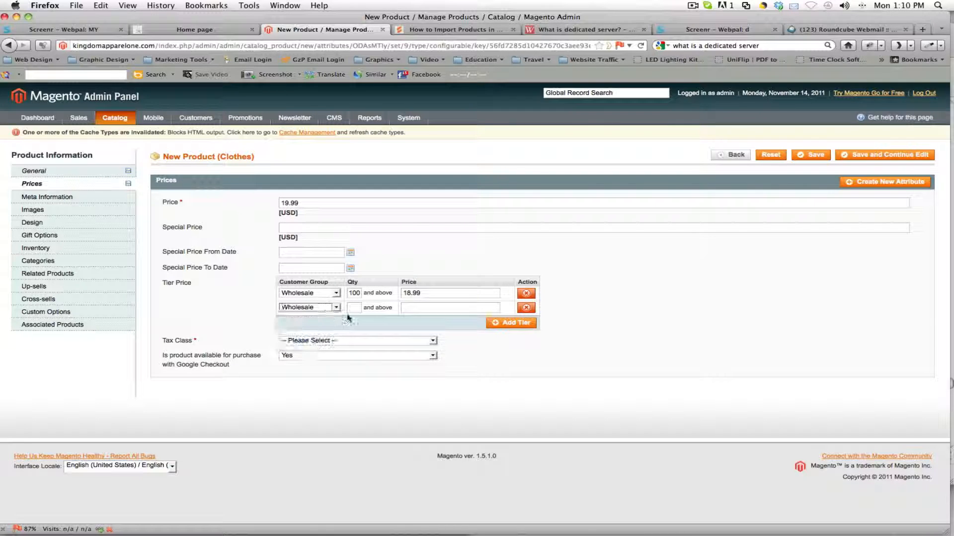
left_click(352, 308)
type("150")
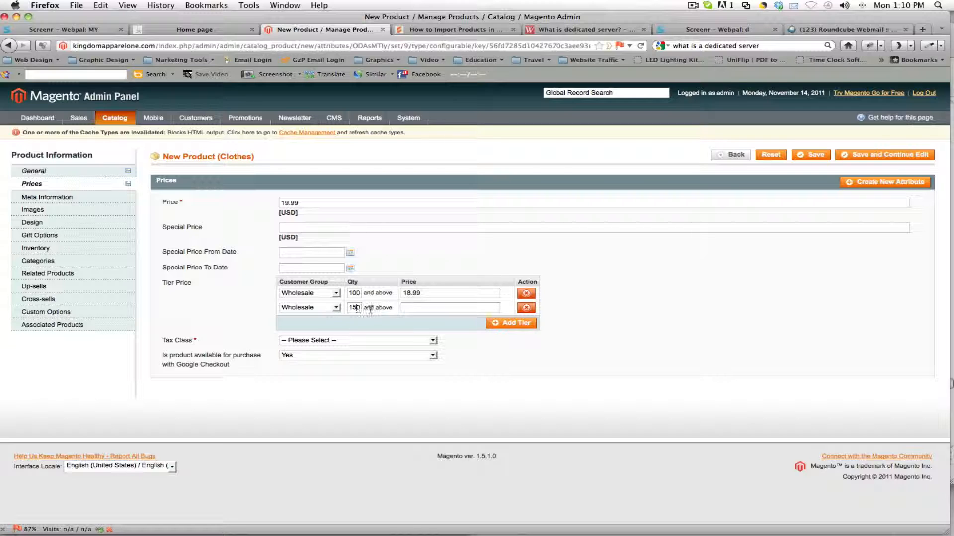
key("BackSpace")
type("12")
double_click(354, 307)
type("101")
left_click(405, 310)
type("17.99")
left_click(526, 294)
left_click(526, 294)
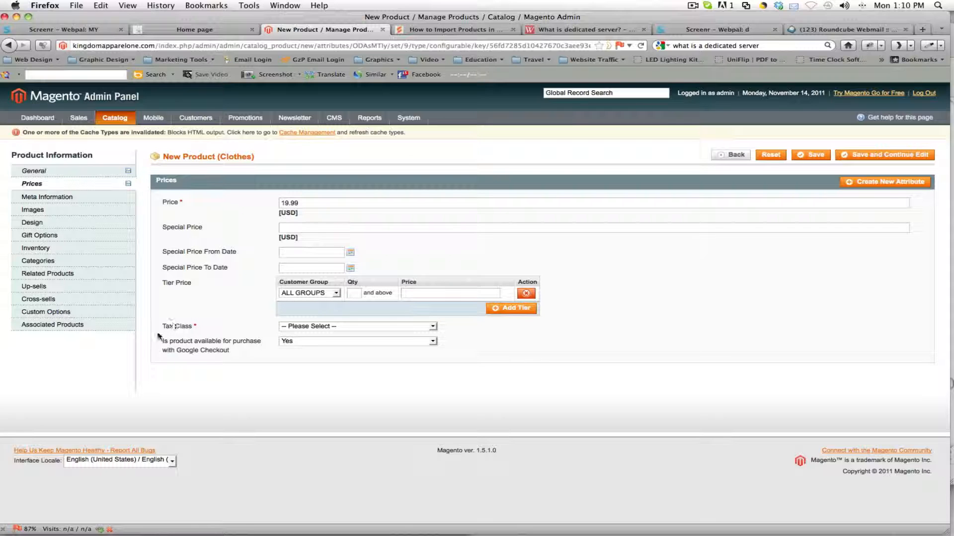
Step: Set the product's Tax Class to None
left_click(287, 328)
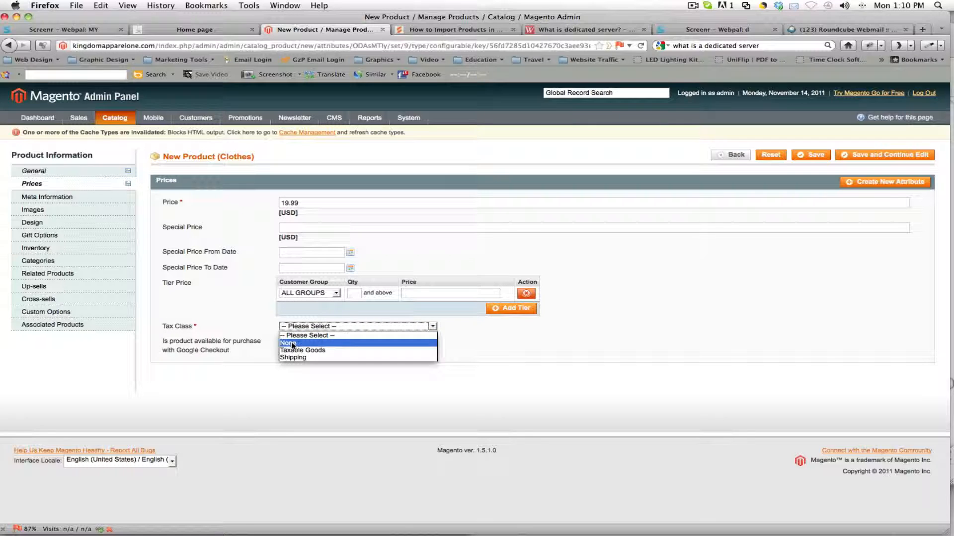
left_click(298, 343)
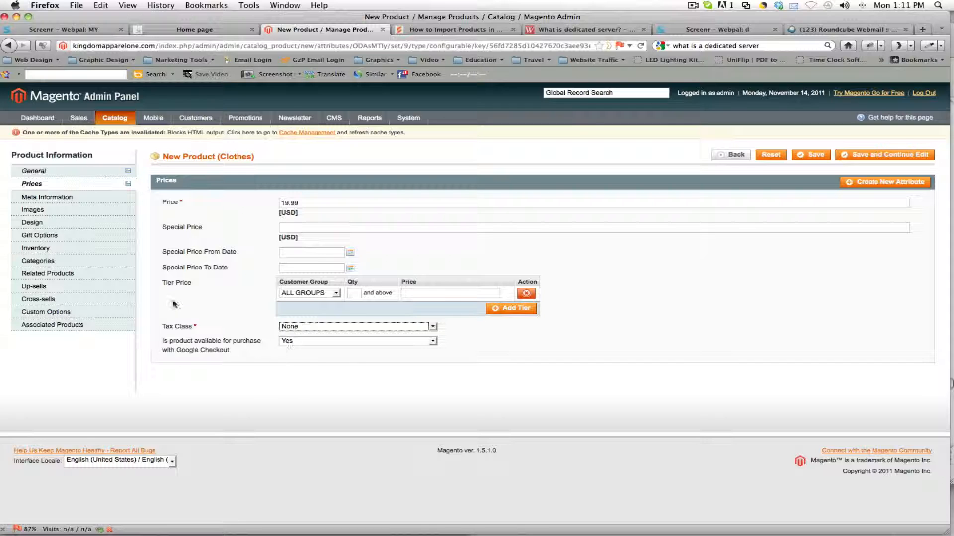
Step: Examine the product's Meta Information fields for title, keywords and description
left_click(70, 201)
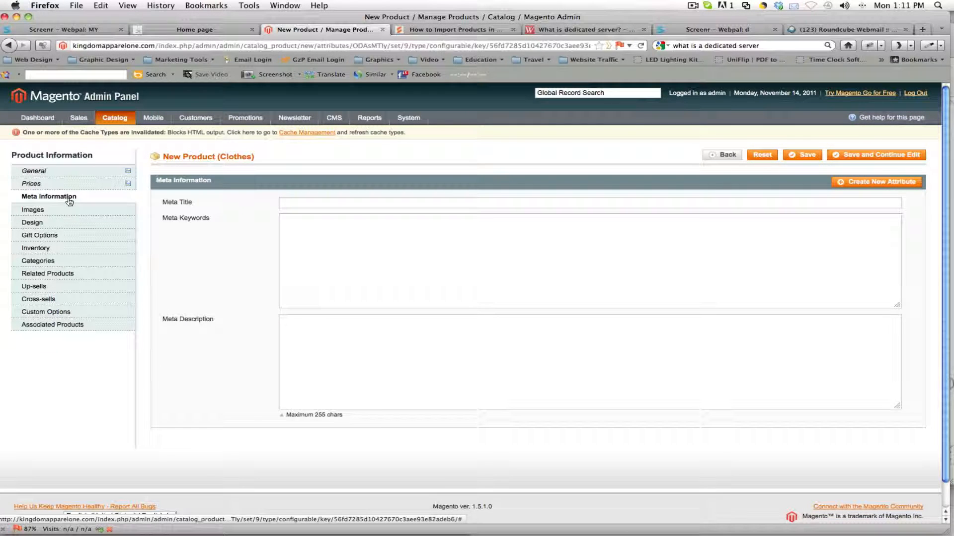
left_click(348, 202)
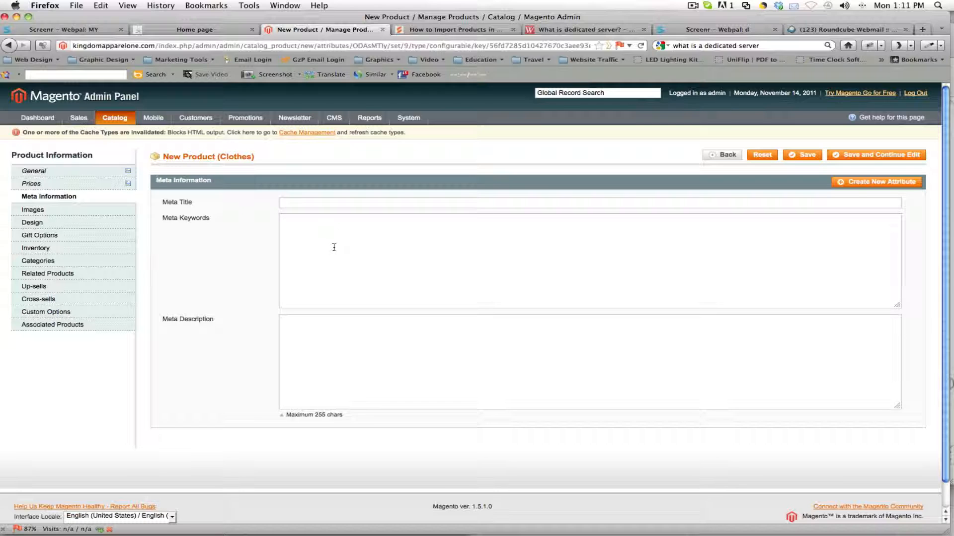
left_click(306, 226)
left_click(308, 206)
left_click(347, 330)
left_click(302, 225)
left_click(296, 230)
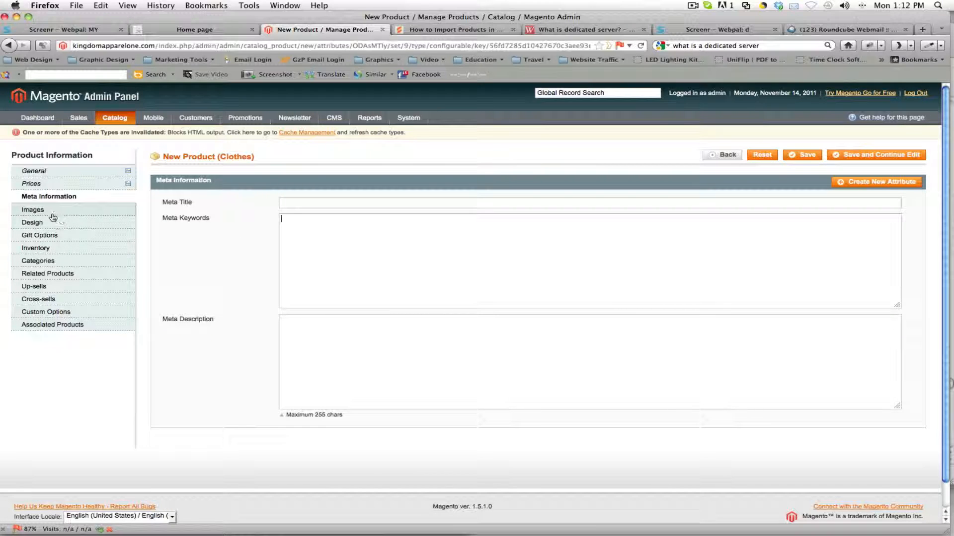
Step: Choose chosen.png from the chosen folder as an image file for the product
left_click(33, 211)
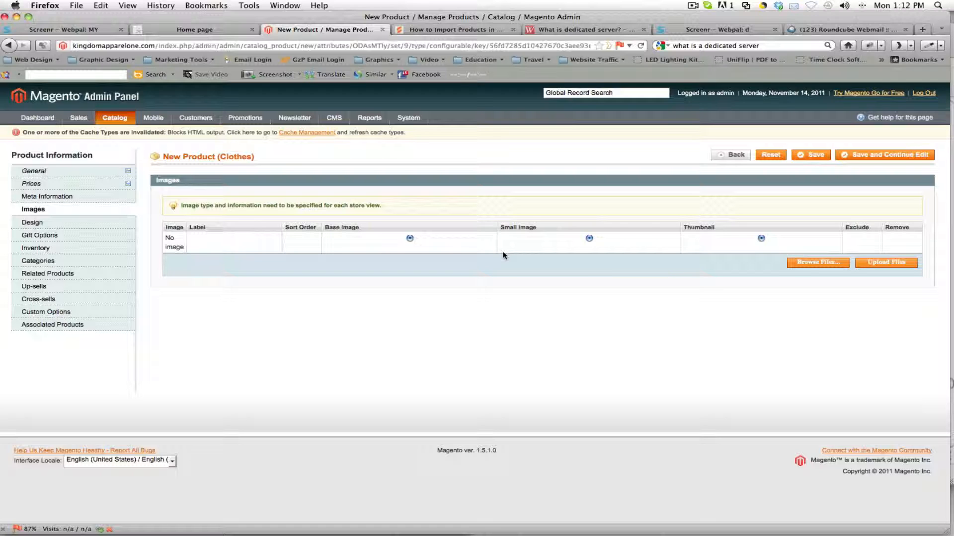
left_click(801, 264)
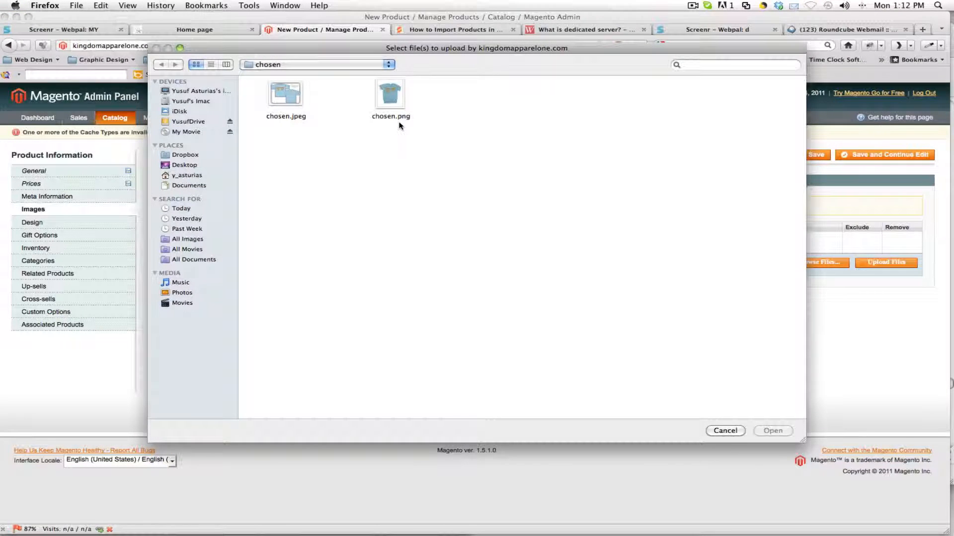
left_click(382, 97)
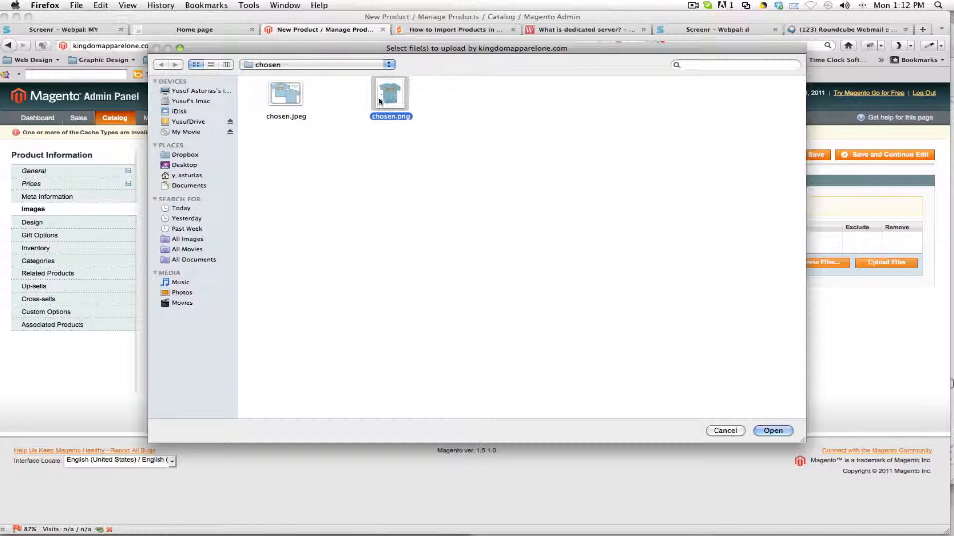
left_click(773, 430)
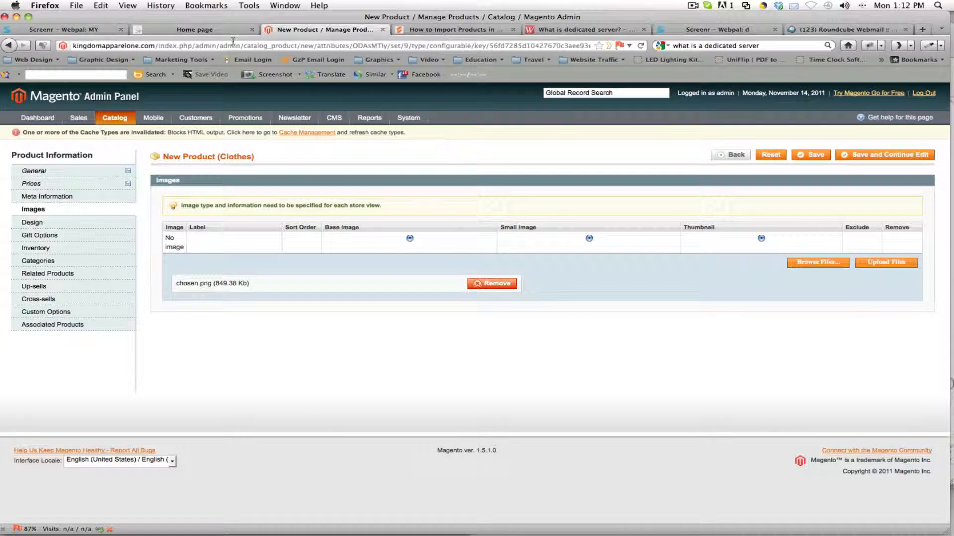
Step: Check the T-shirt images on the storefront home page and upload the chosen.png file to the product
left_click(201, 30)
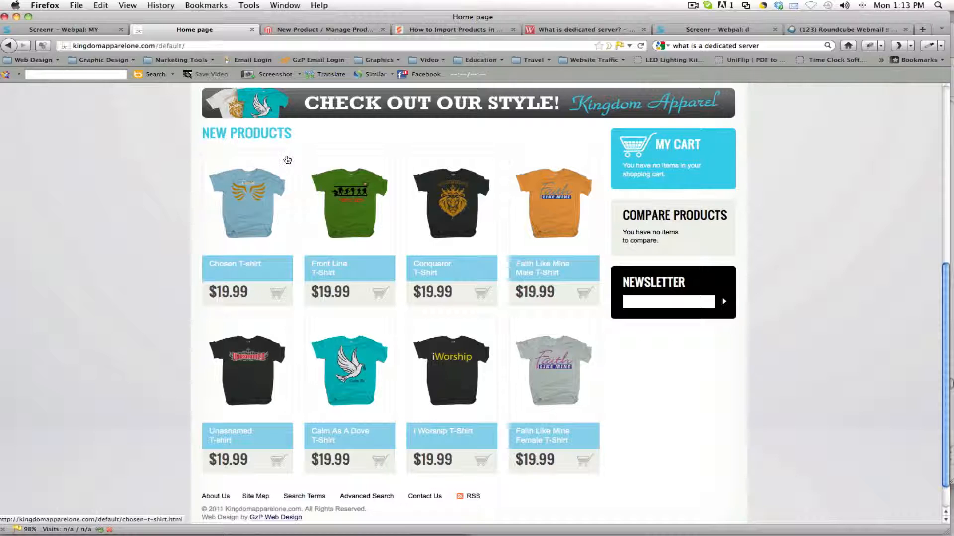
left_click(301, 30)
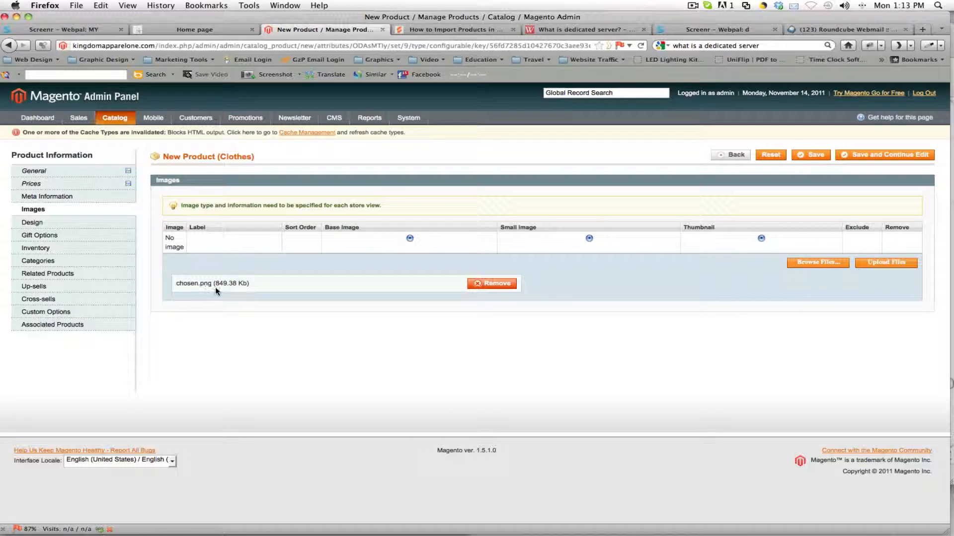
left_click_drag(217, 288, 248, 286)
left_click(330, 287)
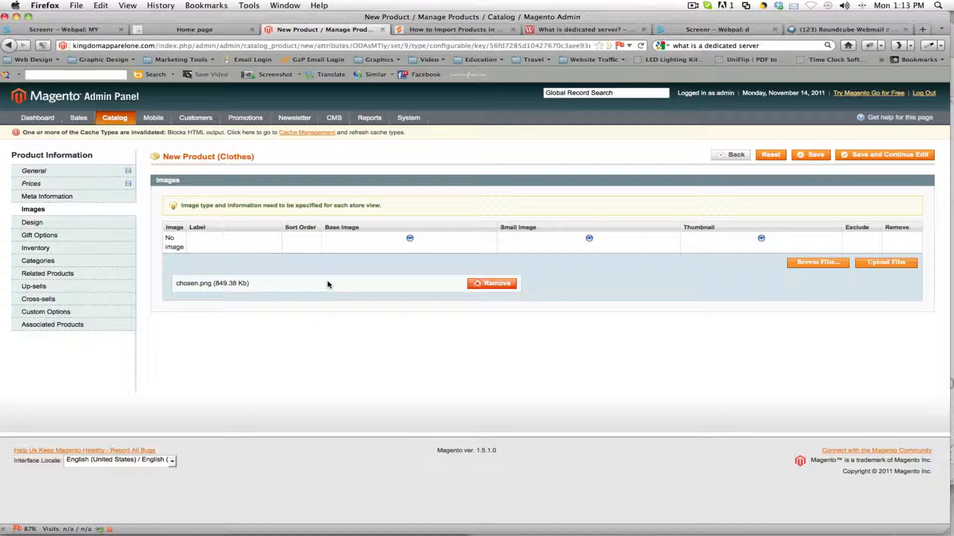
left_click(878, 267)
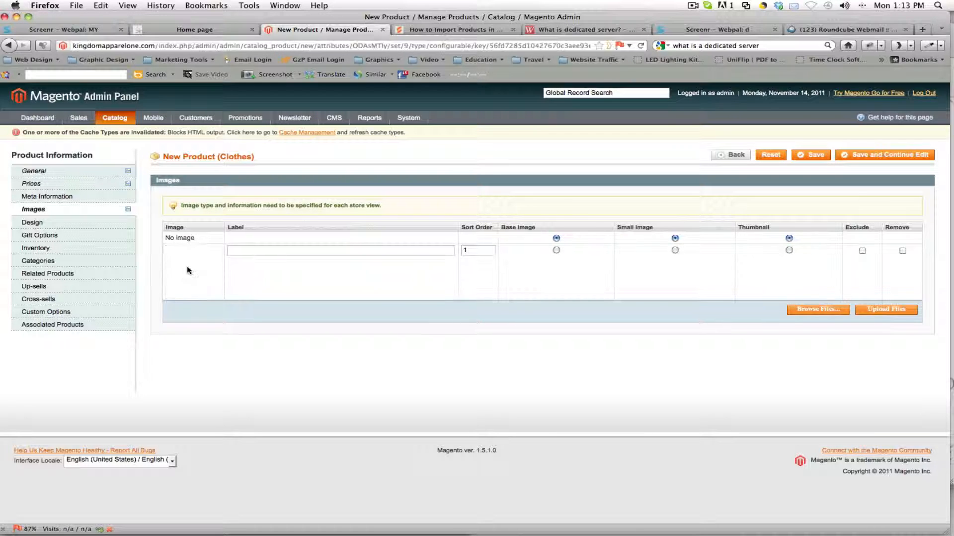
Step: Label the uploaded image "Chosen T-shirt" and assign it as the base image, small image and thumbnail
mouse_move(191, 268)
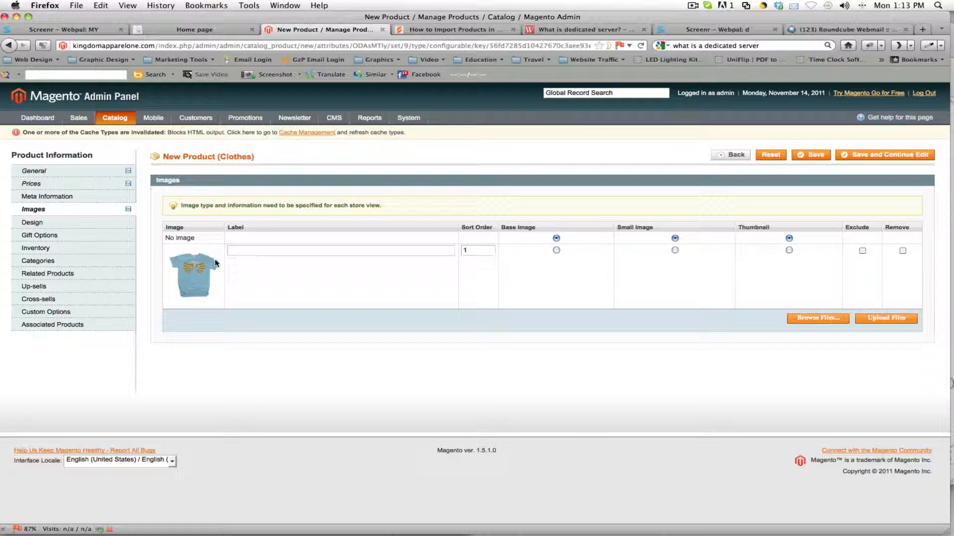
right_click(239, 254)
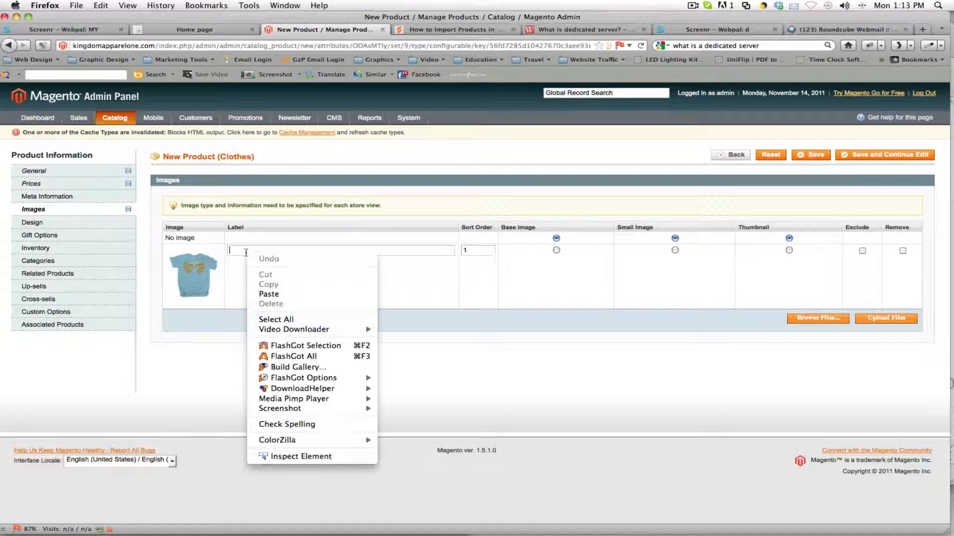
left_click(266, 294)
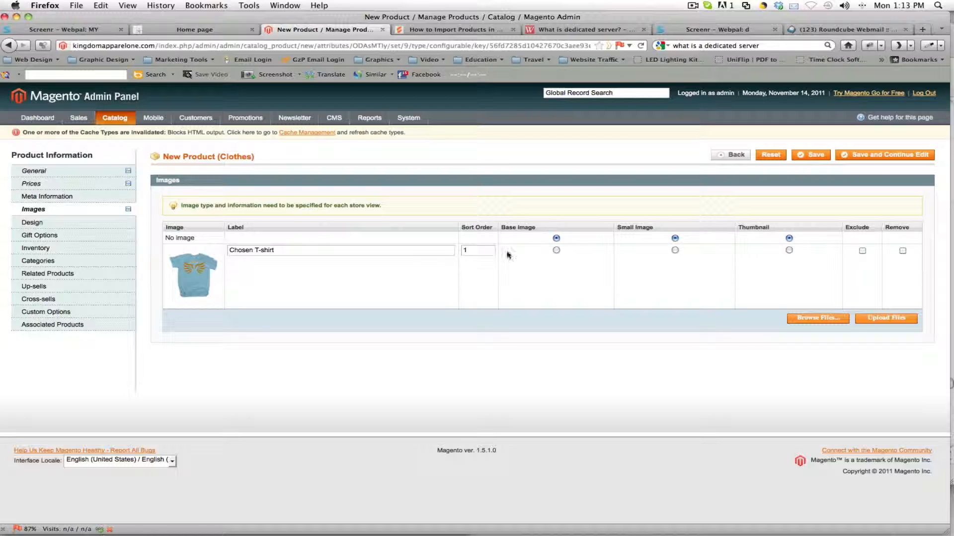
left_click(556, 250)
left_click(675, 251)
left_click(787, 252)
Step: Upload chosen.jpeg as the second product image
left_click(846, 318)
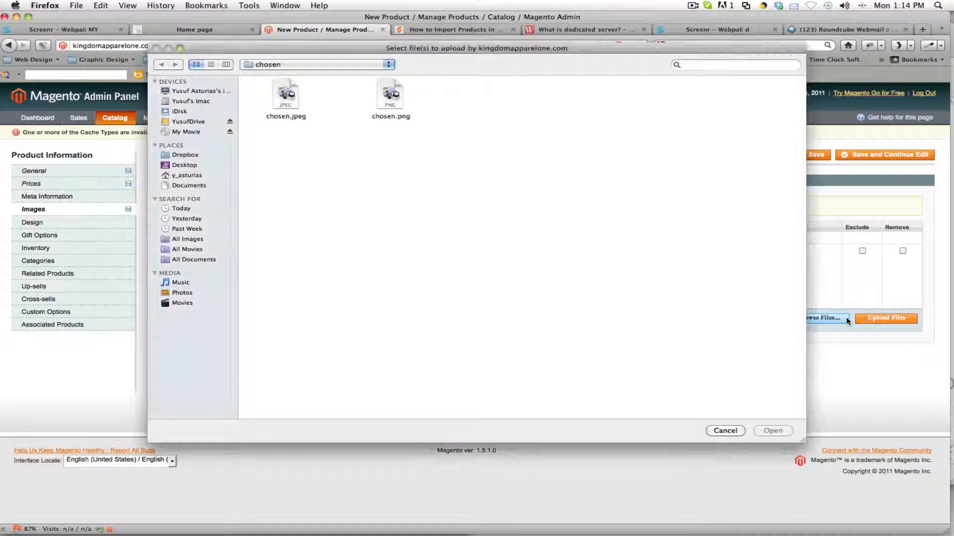
left_click(296, 102)
double_click(296, 102)
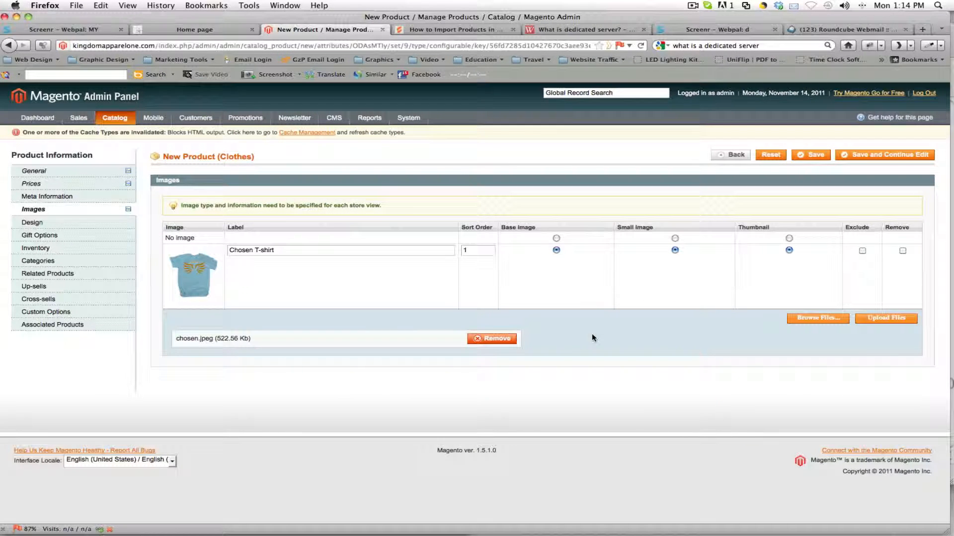
left_click(866, 318)
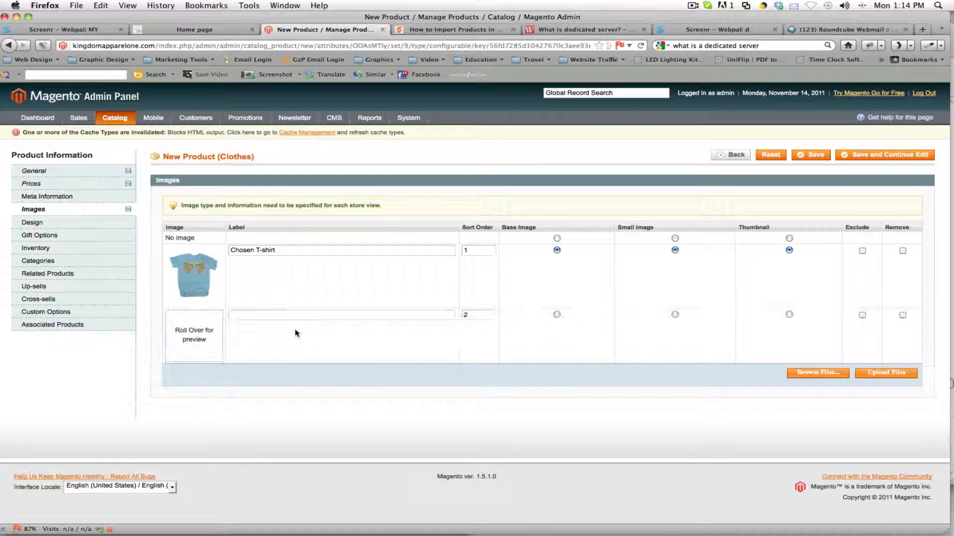
Step: Label the second product image "Chosen T-shirt Front and Back"
right_click(266, 316)
left_click(283, 357)
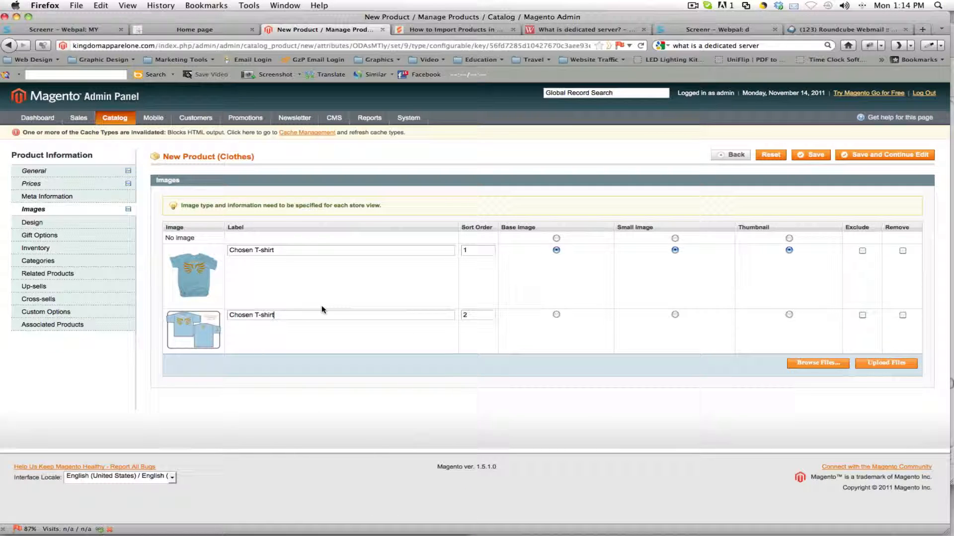
left_click(319, 312)
type("Front and Back")
Step: Examine the Chosen T-shirt's storefront page for its main image and More Views, and return to the new product form
left_click(183, 30)
left_click(243, 214)
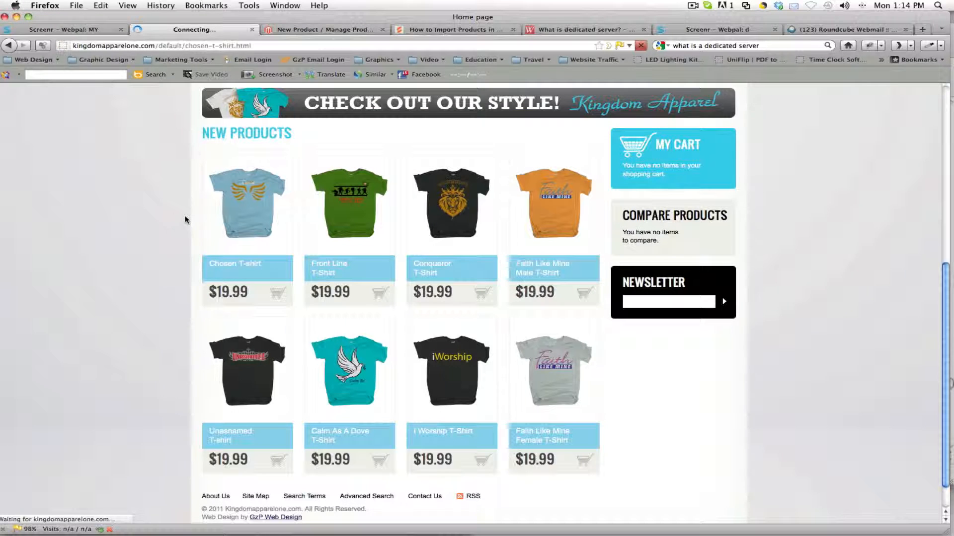
left_click(331, 28)
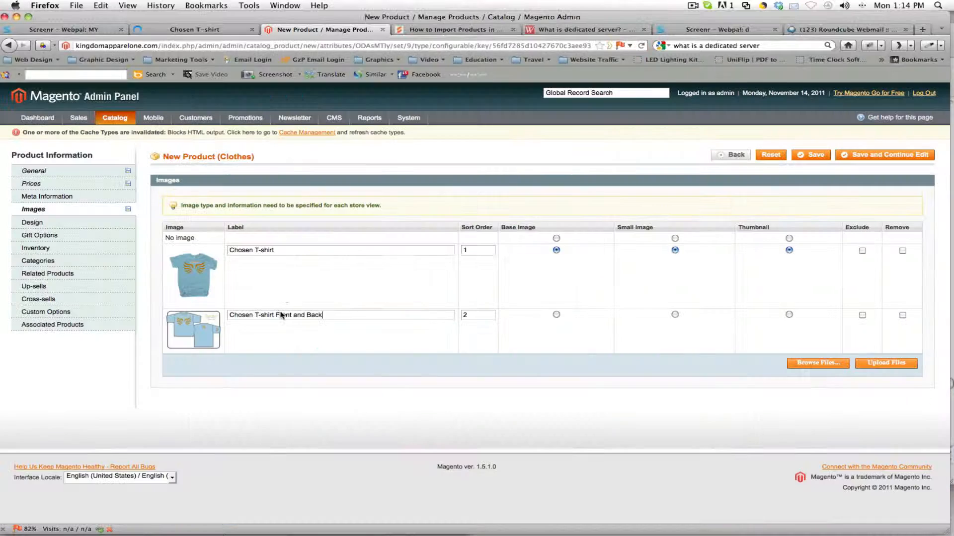
left_click(202, 27)
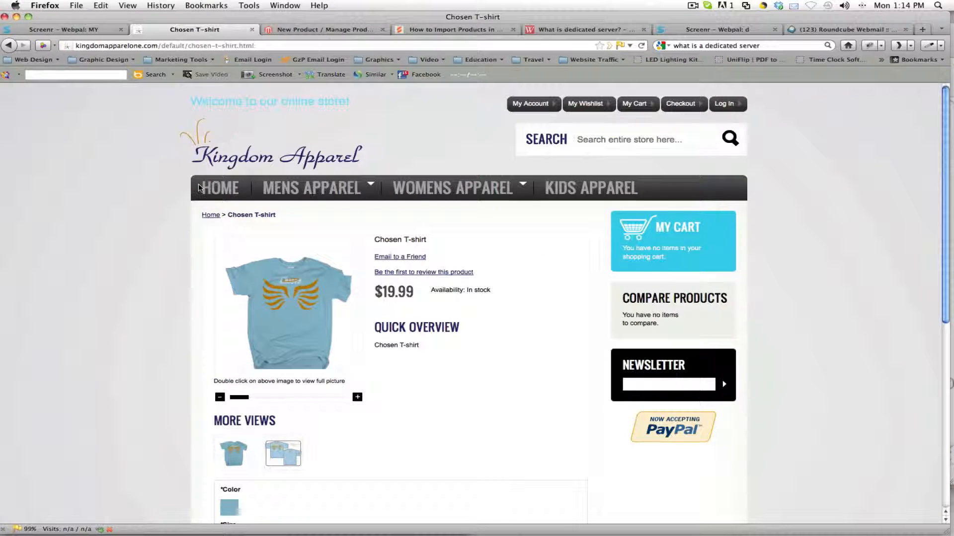
scroll(199, 187, "down", 3)
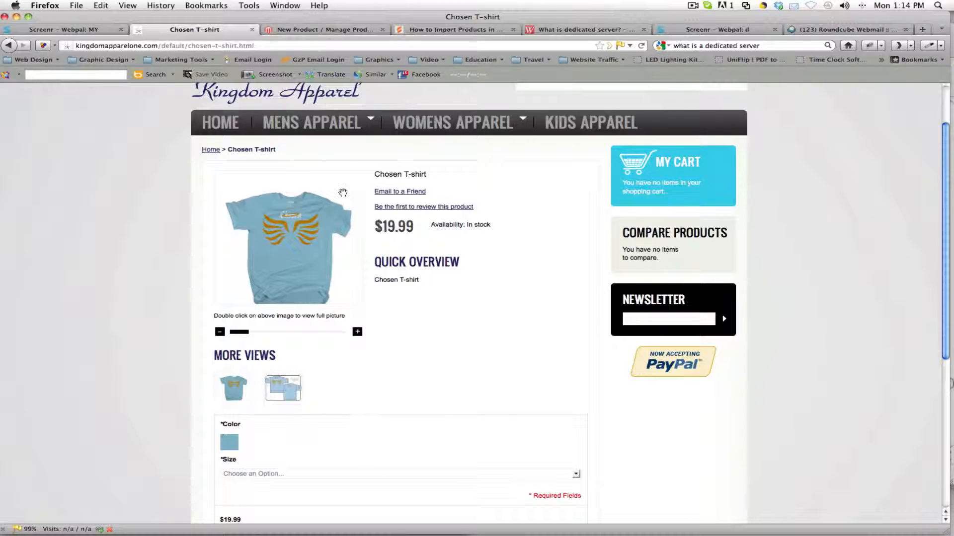
left_click(301, 30)
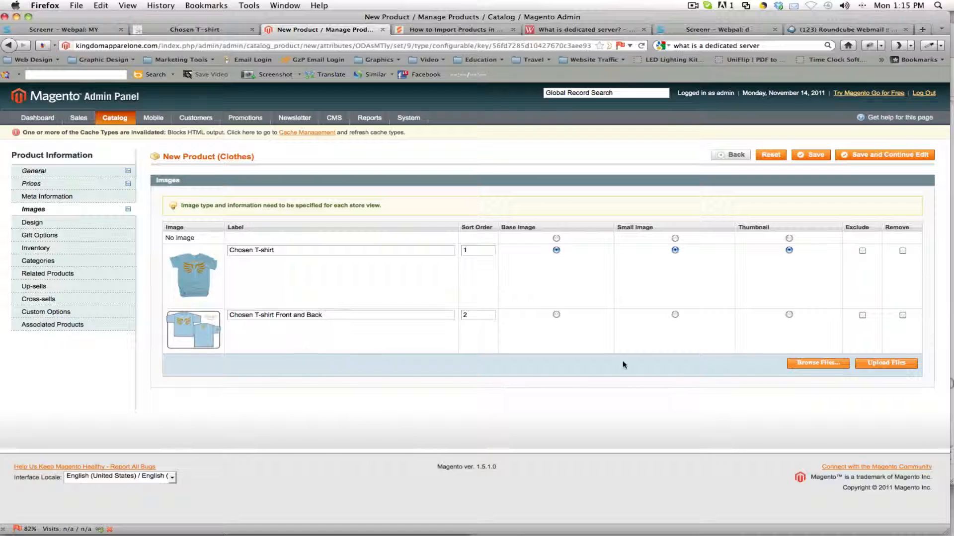
triple_click(321, 319)
left_click(321, 319)
triple_click(334, 318)
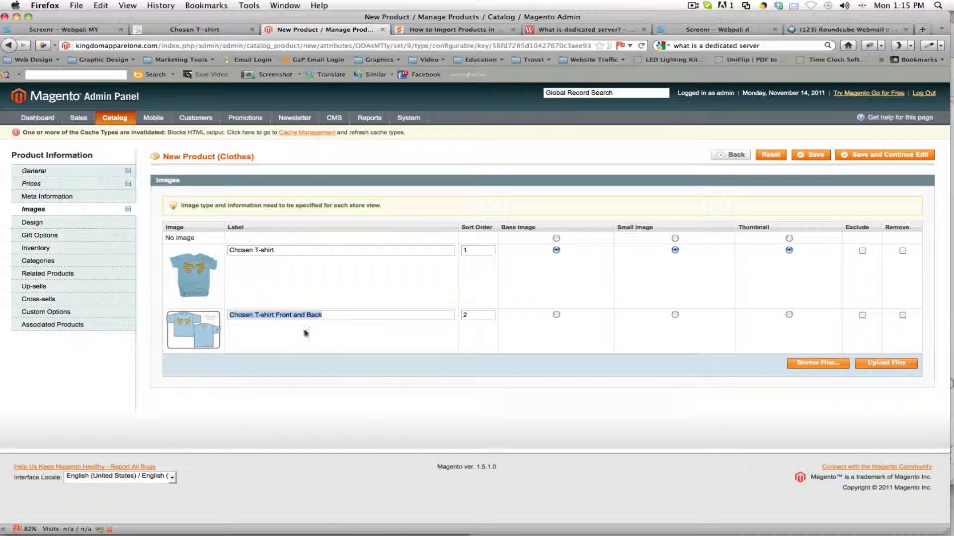
Step: Override the config setting for gift messages and allow them with Yes in the product's gift options
left_click(29, 236)
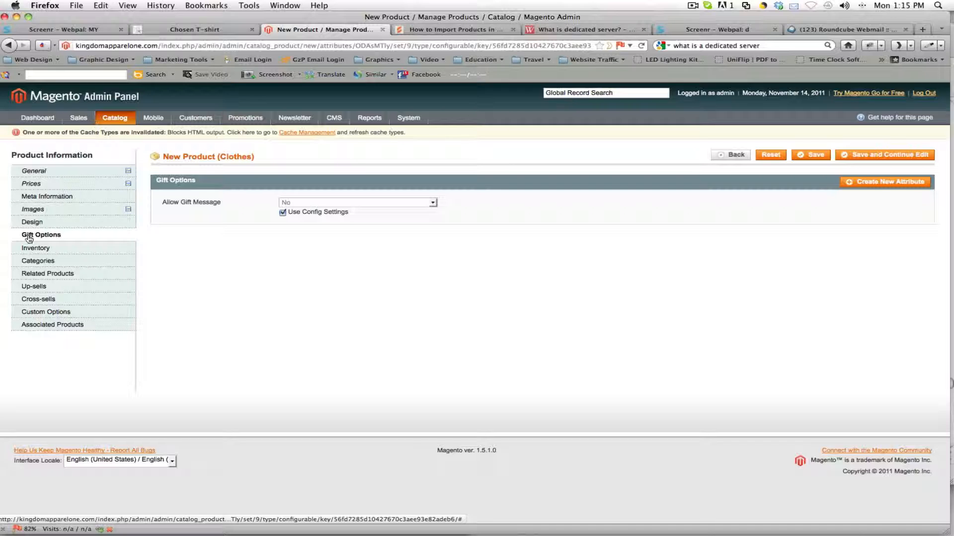
left_click(282, 213)
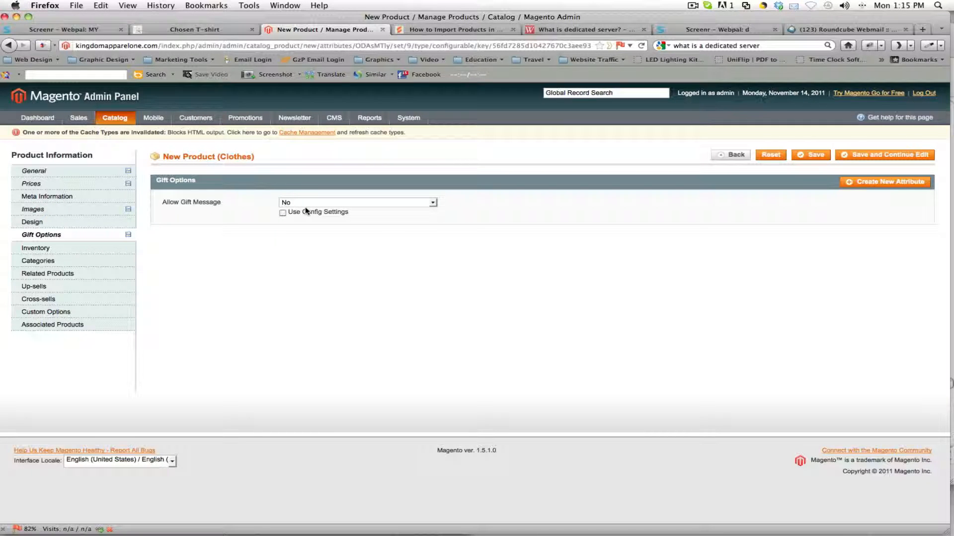
left_click(316, 203)
left_click(304, 212)
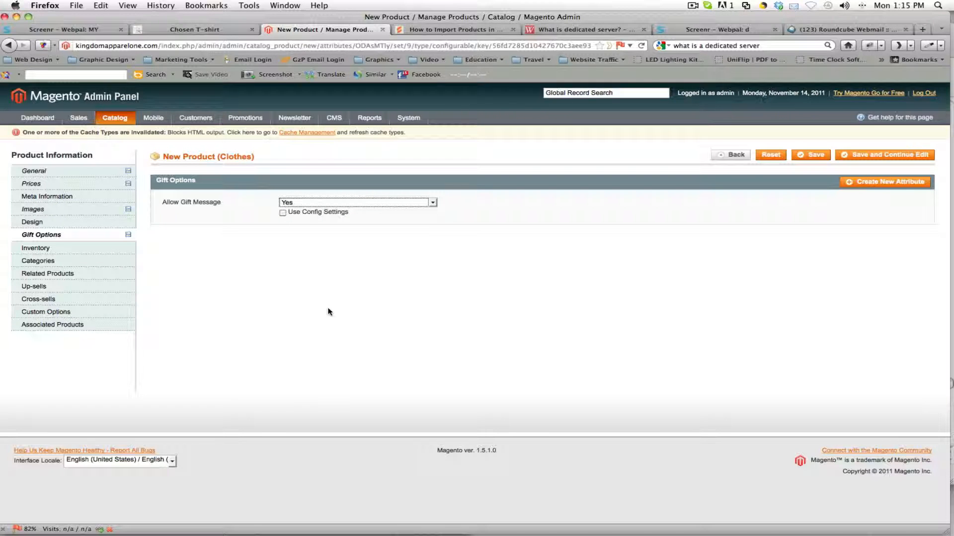
left_click(487, 305)
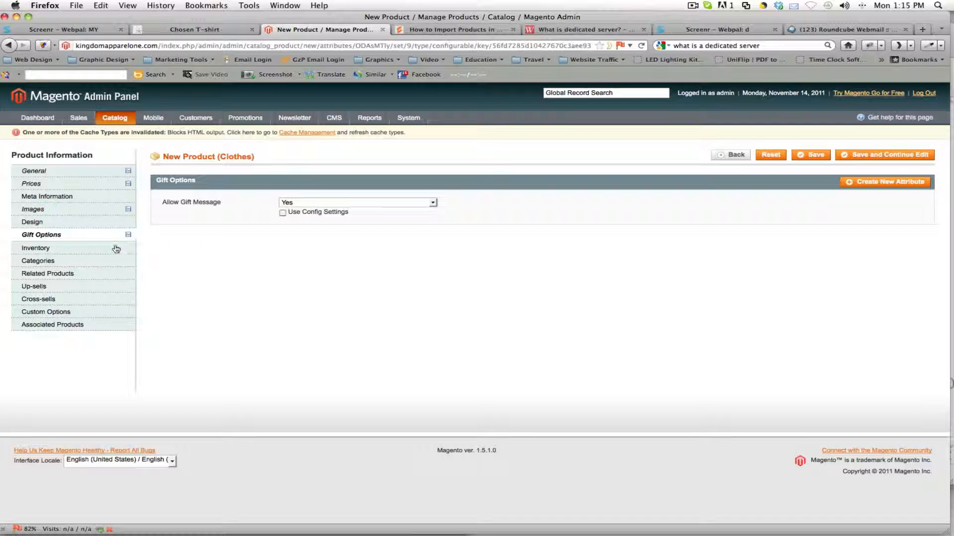
Step: Set the product's stock availability to In Stock in the inventory settings
left_click(72, 253)
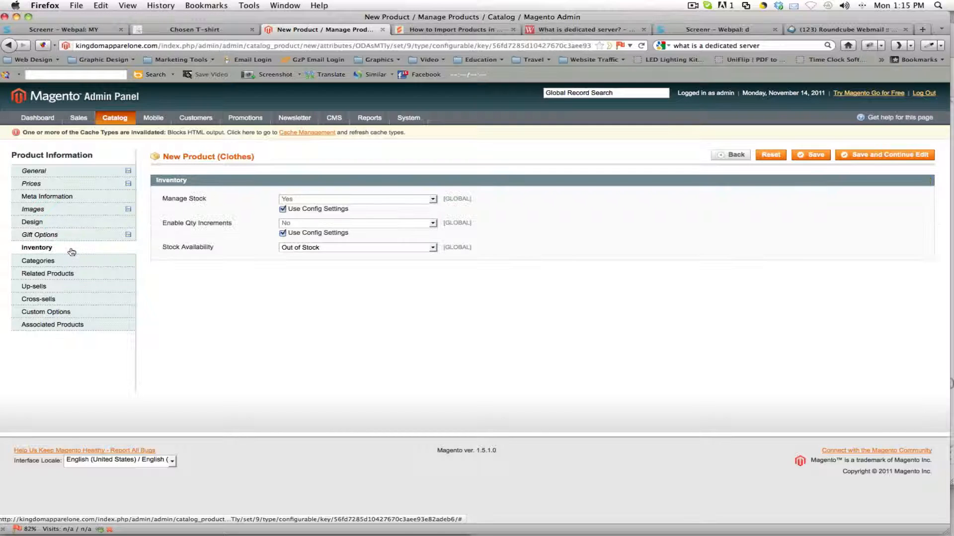
left_click(308, 248)
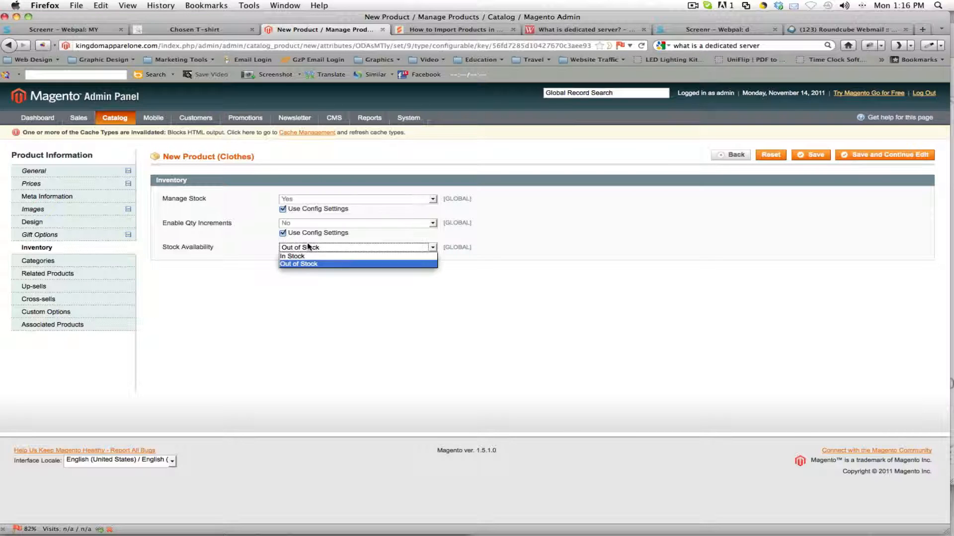
left_click(312, 255)
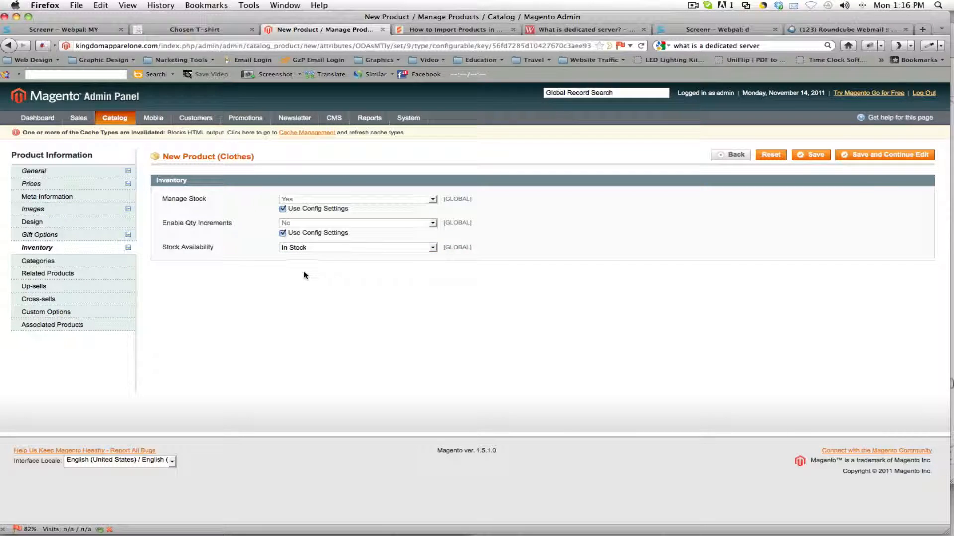
Step: Assign the product to the Mens Apparel category and its Kingdom Apparel Strong Line subcategory
left_click(90, 265)
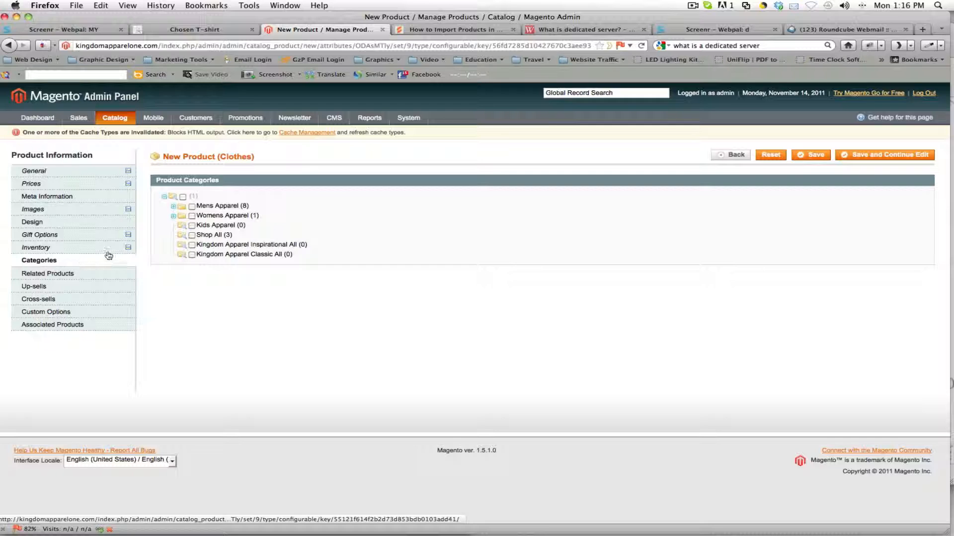
left_click(191, 30)
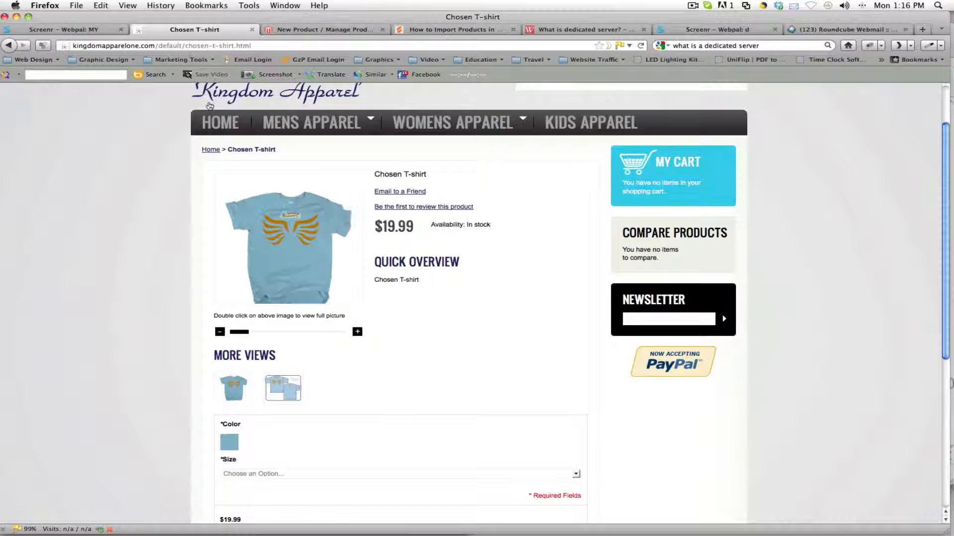
left_click(315, 31)
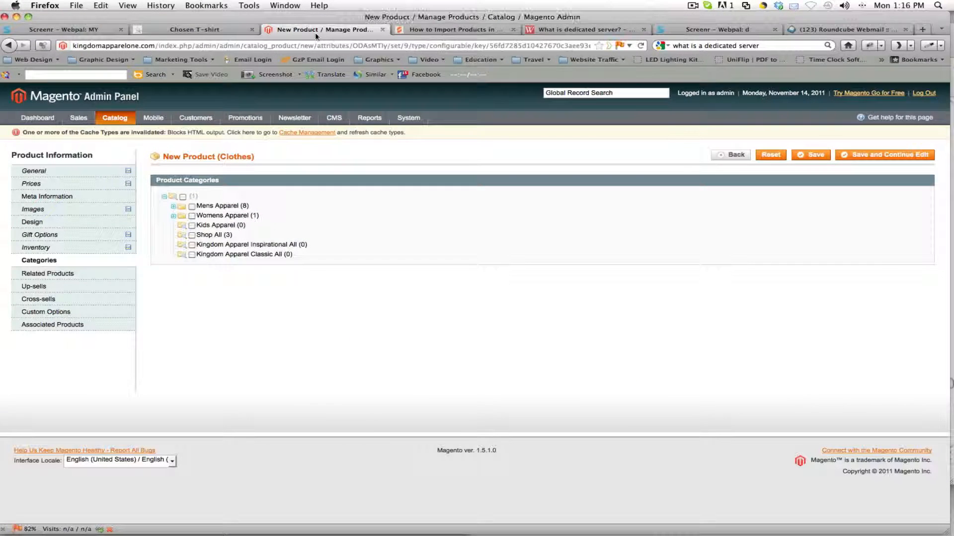
left_click(174, 209)
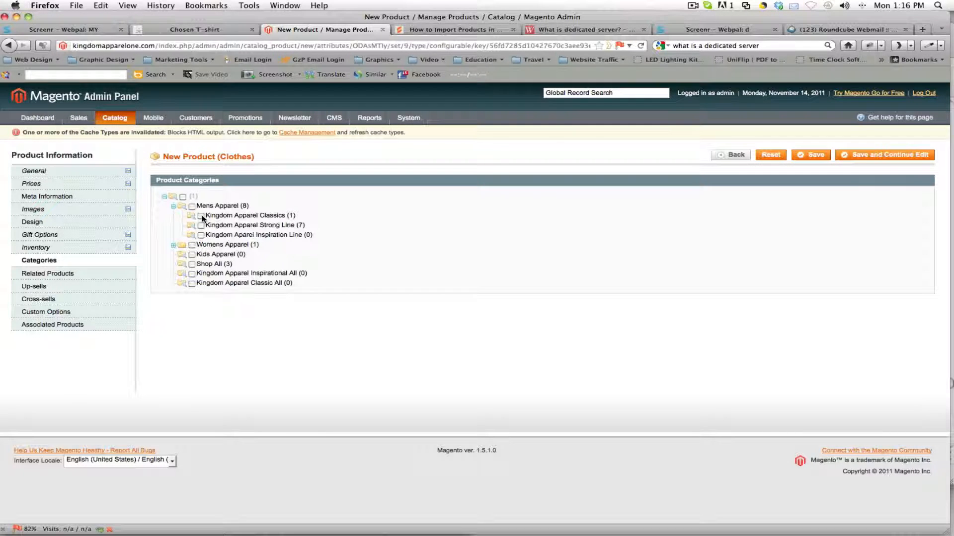
left_click(200, 226)
left_click(193, 206)
Step: Examine the related products list, the Chosen T-shirt's storefront page, and the new product's associated products settings
left_click(56, 279)
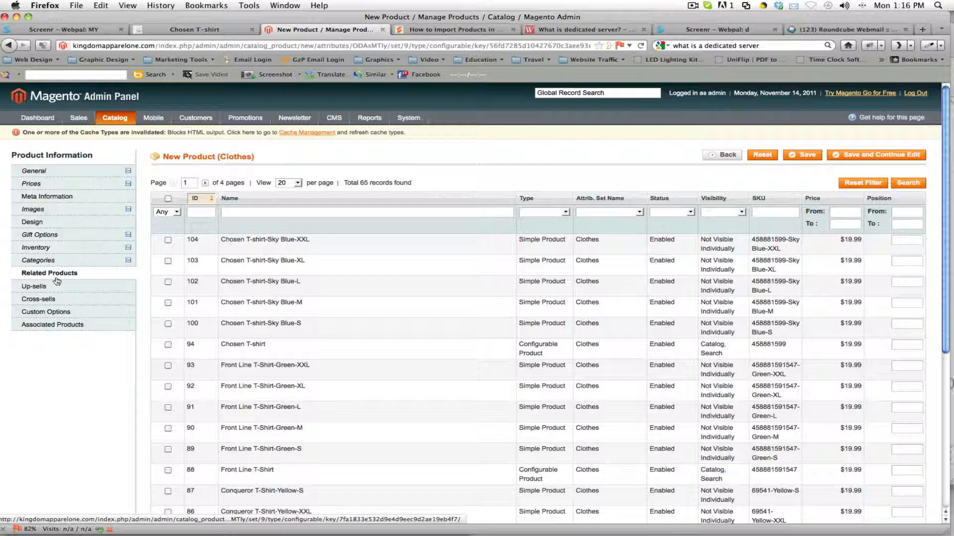
scroll(358, 277, "down", 2)
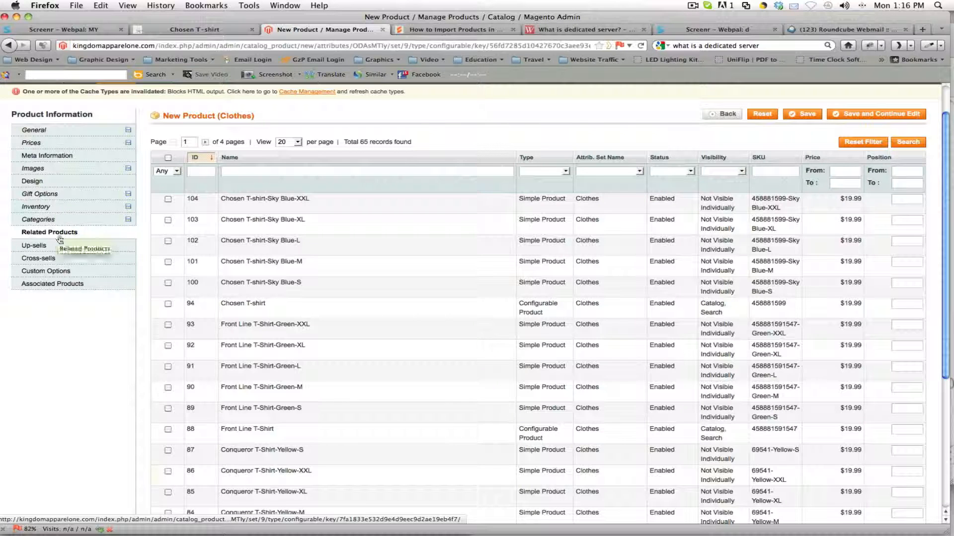
left_click(207, 31)
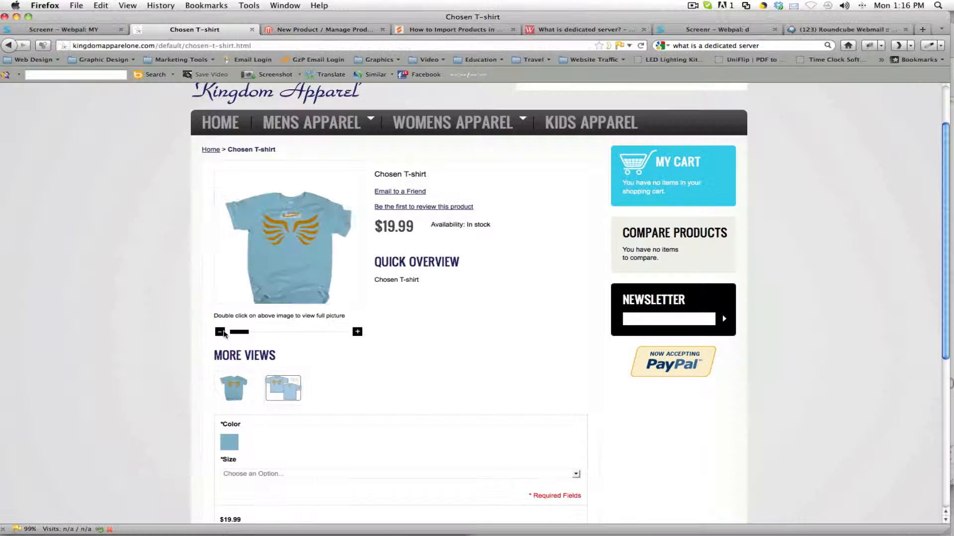
scroll(386, 377, "down", 5)
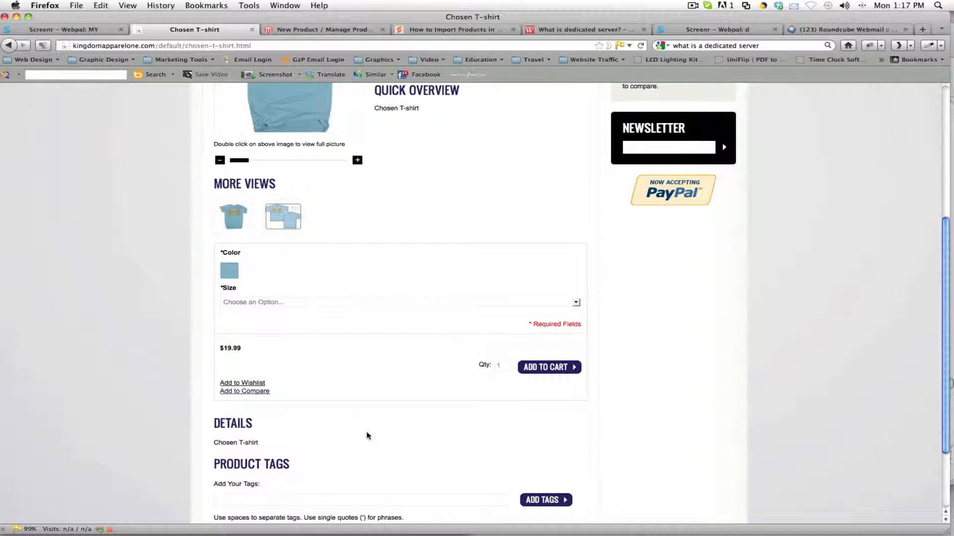
left_click(294, 31)
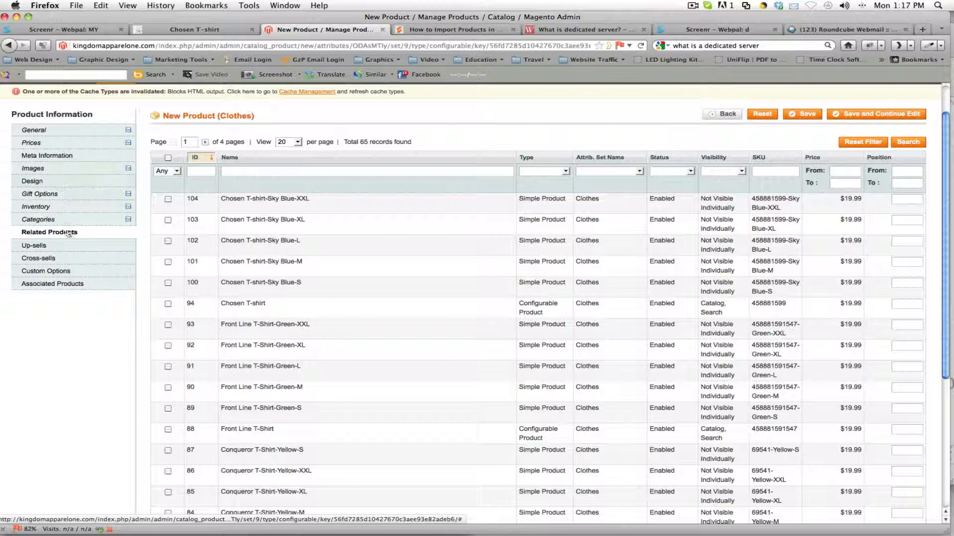
left_click(59, 283)
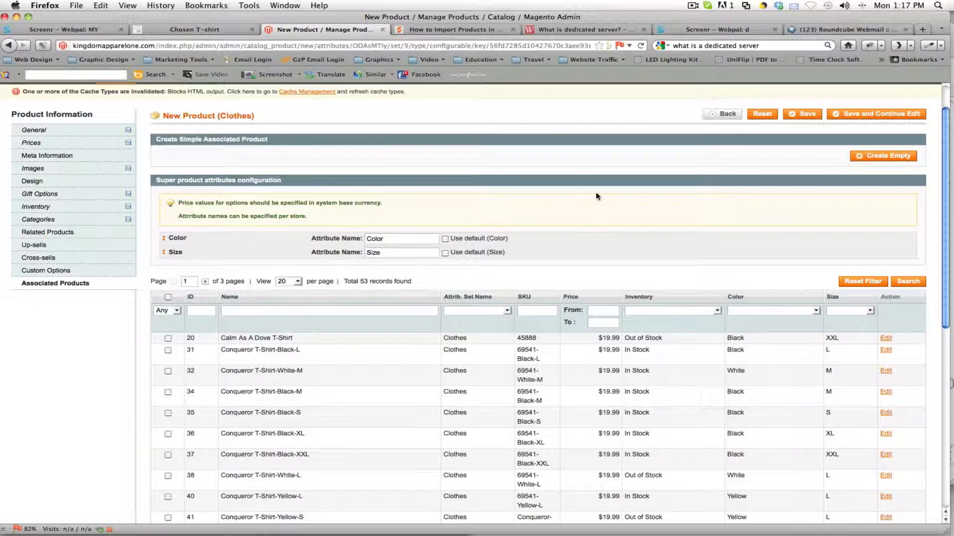
scroll(395, 321, "up", 2)
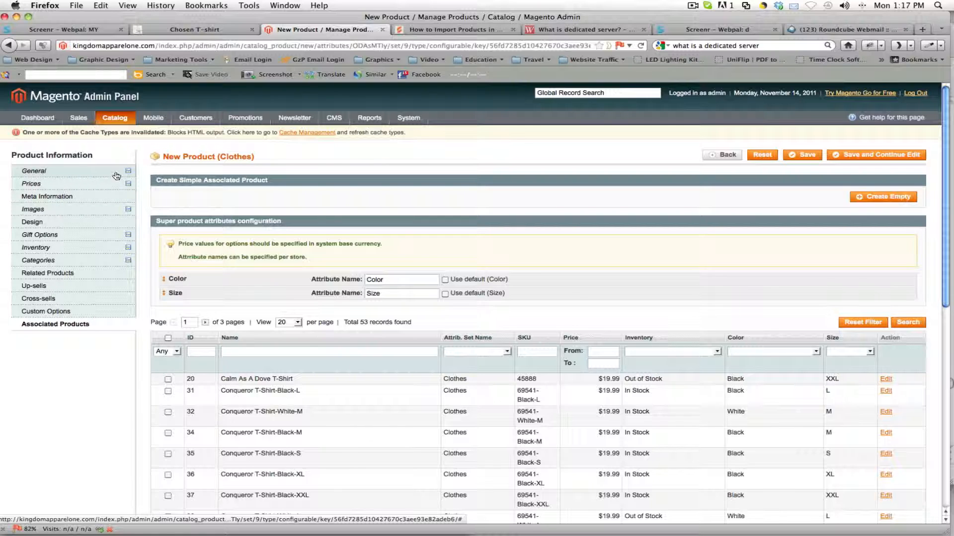
mouse_move(129, 175)
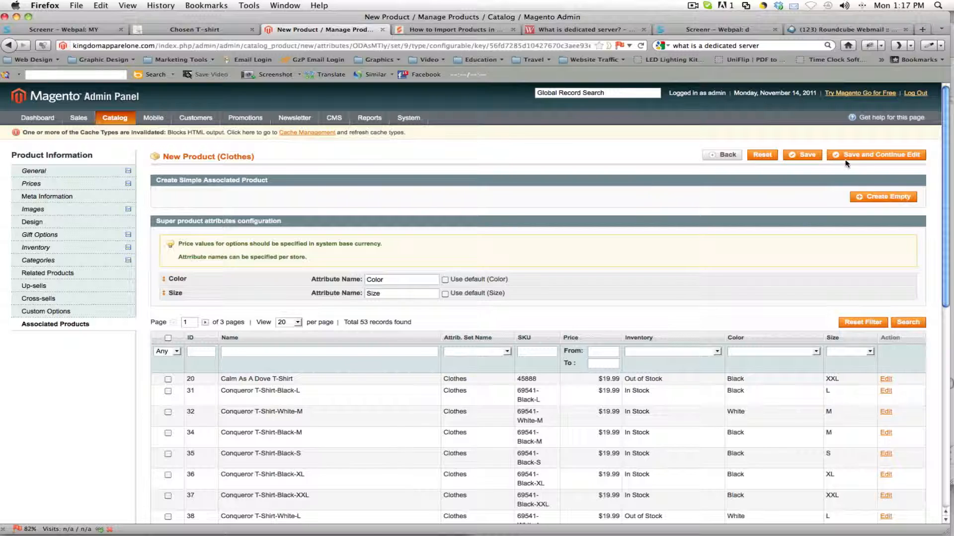
Step: Try to save the new product while continuing to edit, and delete the empty tier price row
left_click(864, 161)
left_click(882, 160)
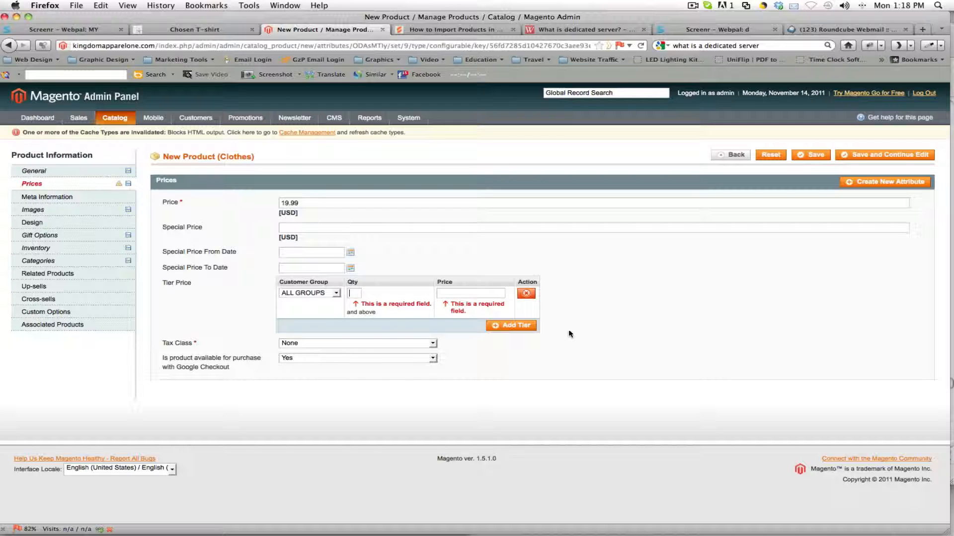
left_click(526, 294)
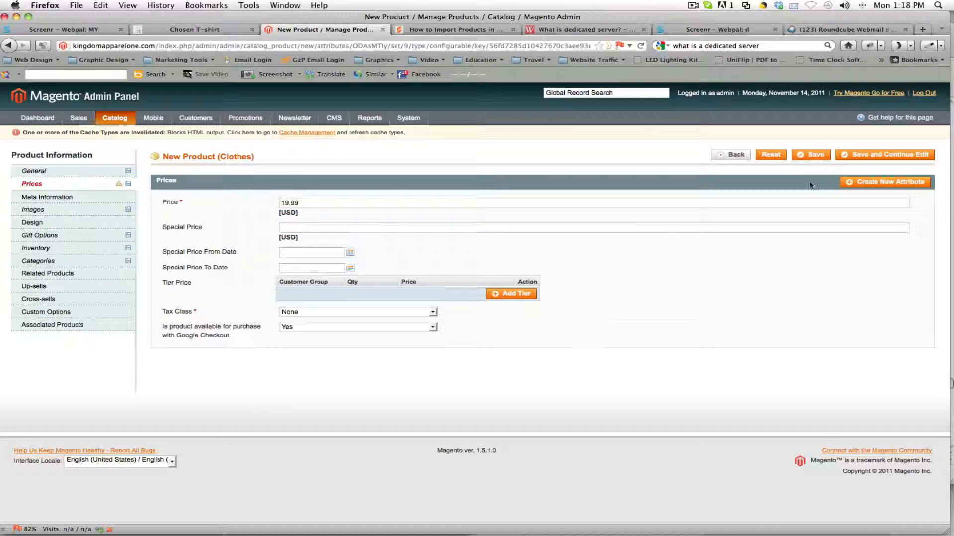
Step: Save the product while continuing to edit, and open its associated products settings
left_click(836, 158)
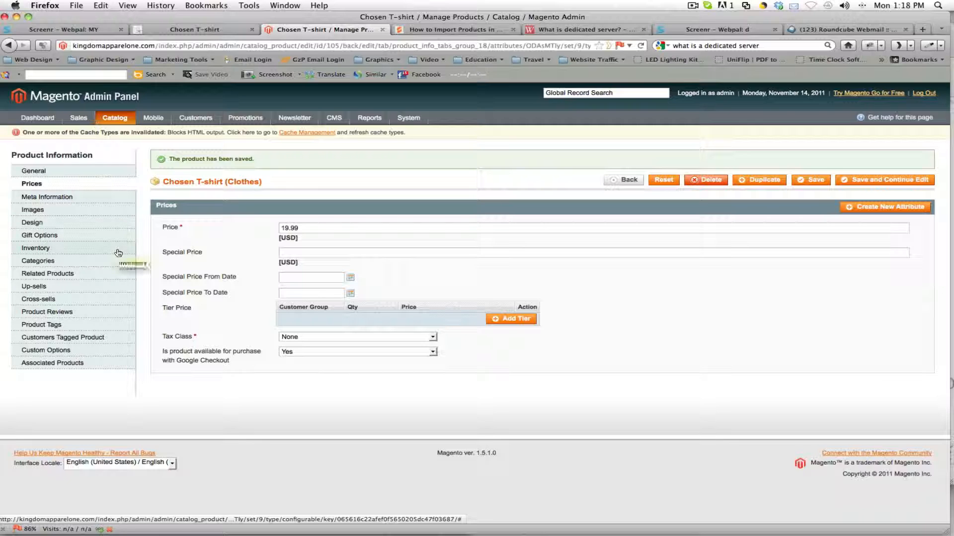
left_click(80, 365)
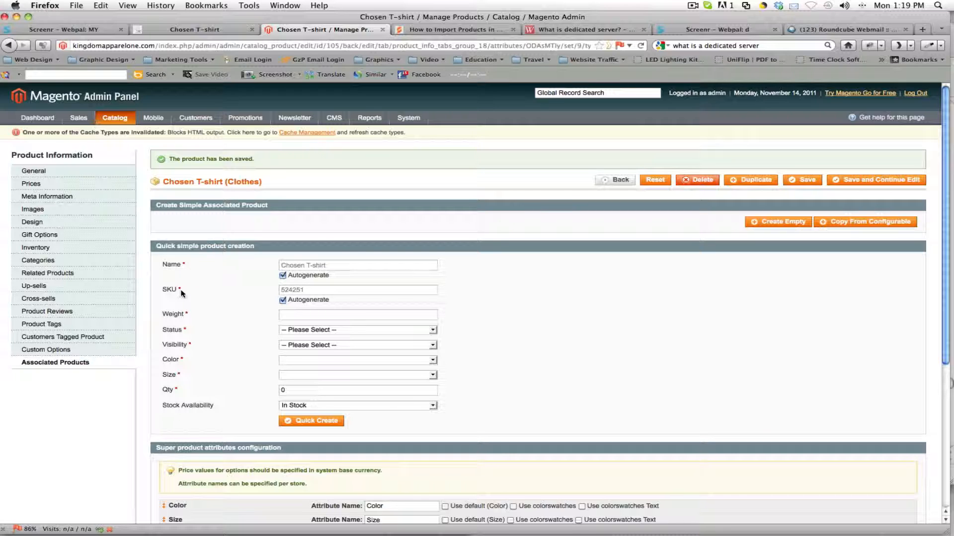
double_click(295, 290)
left_click(319, 291)
left_click(282, 300)
left_click(319, 290)
left_click(282, 300)
Step: For the quick simple product, set the weight to 0, status to Enabled and visibility to Not Visible Individually
scroll(356, 266, "down", 1)
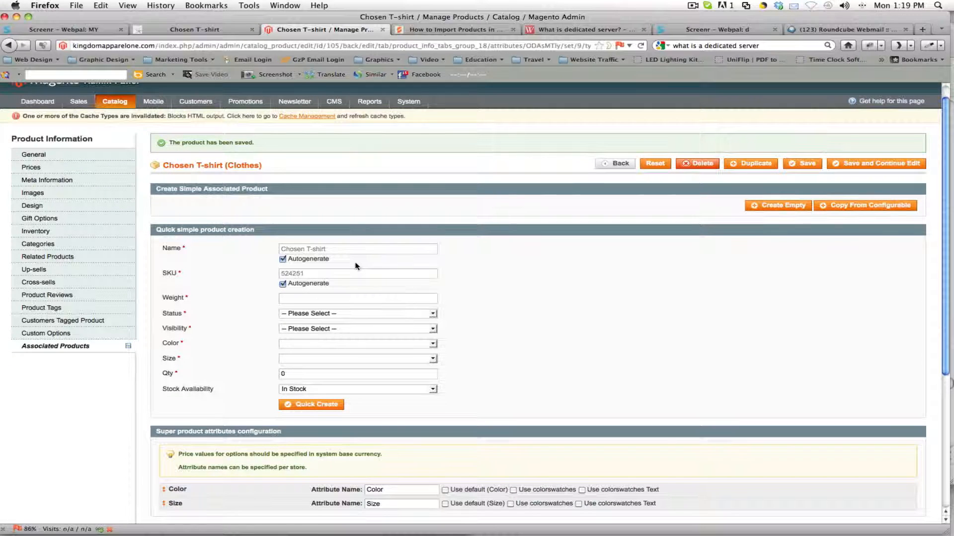
left_click(316, 297)
type("0")
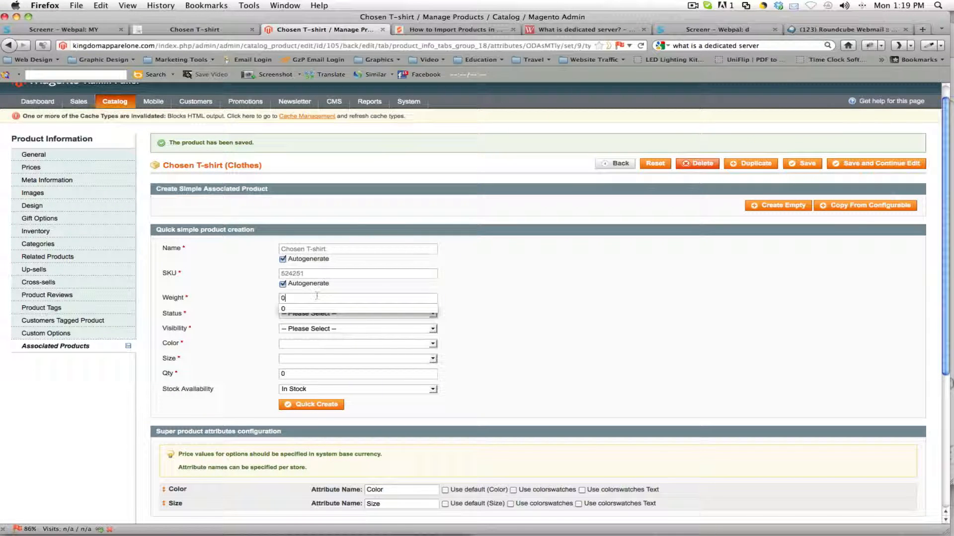
left_click(295, 309)
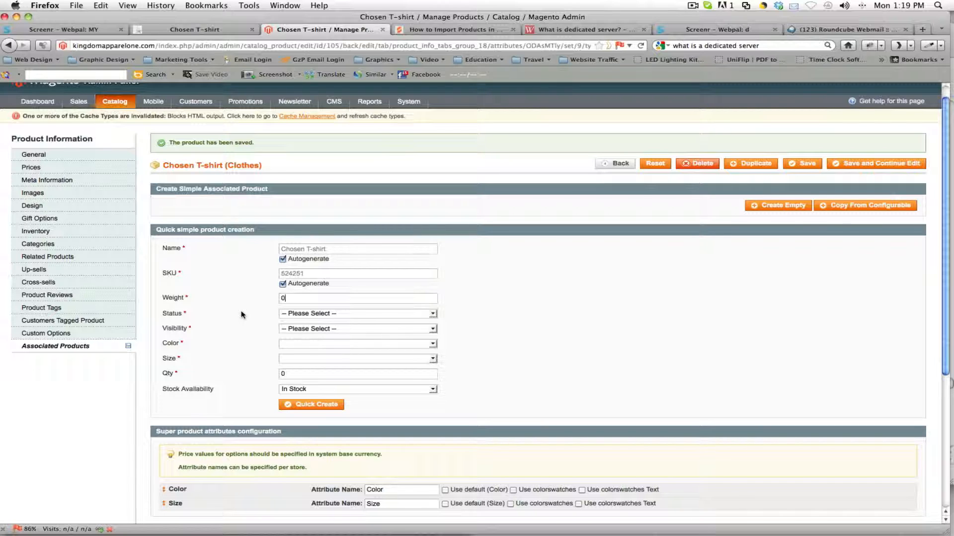
left_click(298, 313)
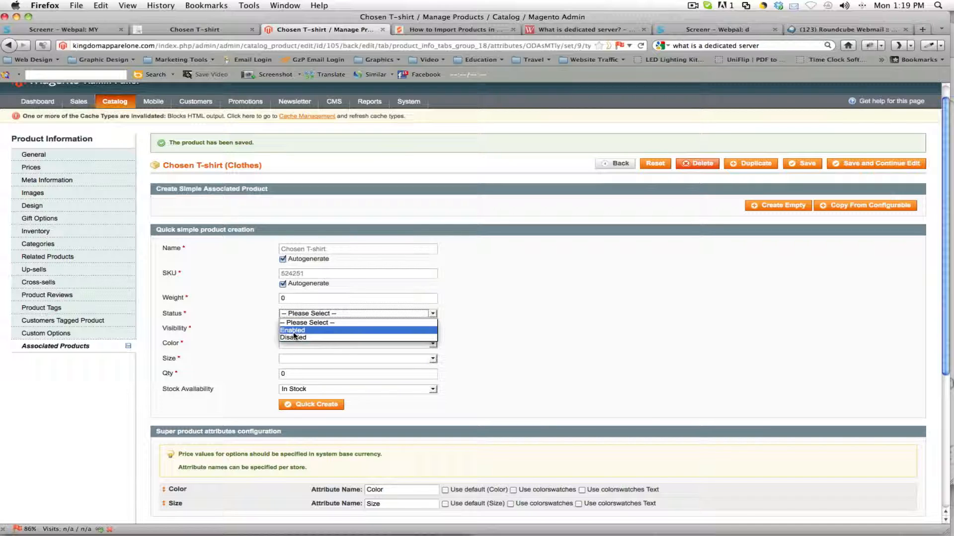
left_click(295, 328)
left_click(296, 329)
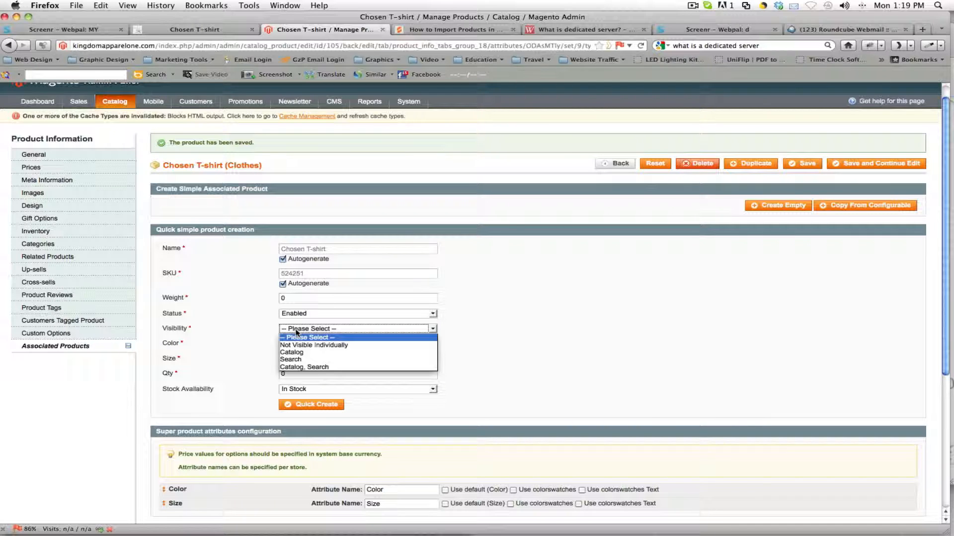
left_click(319, 347)
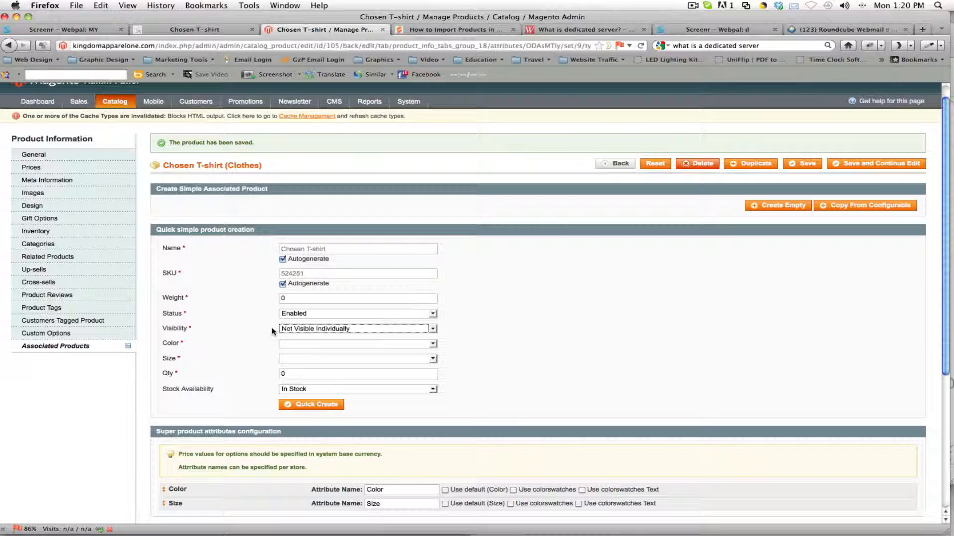
Step: Set the quick simple product's color to Sky Blue
key("Tab")
left_click(282, 343)
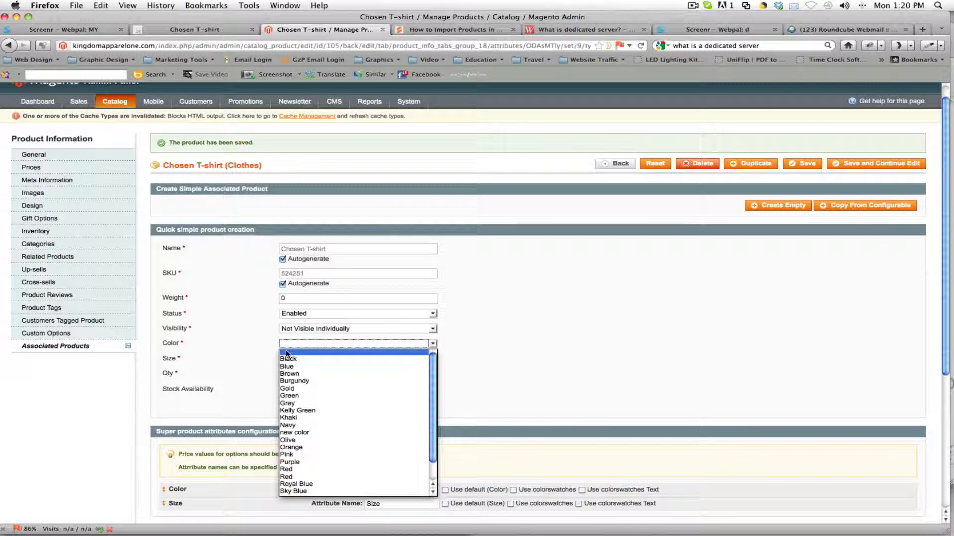
scroll(311, 437, "down", 1)
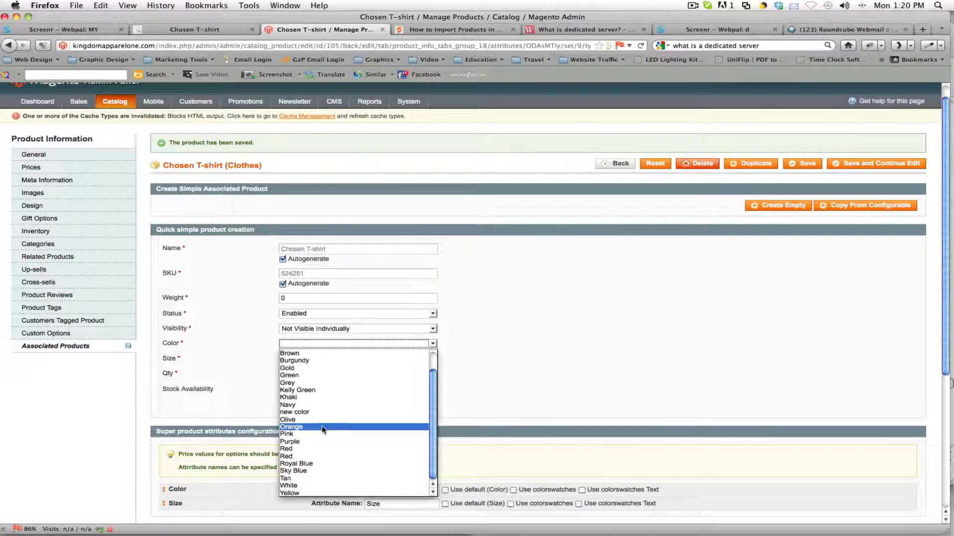
left_click(300, 472)
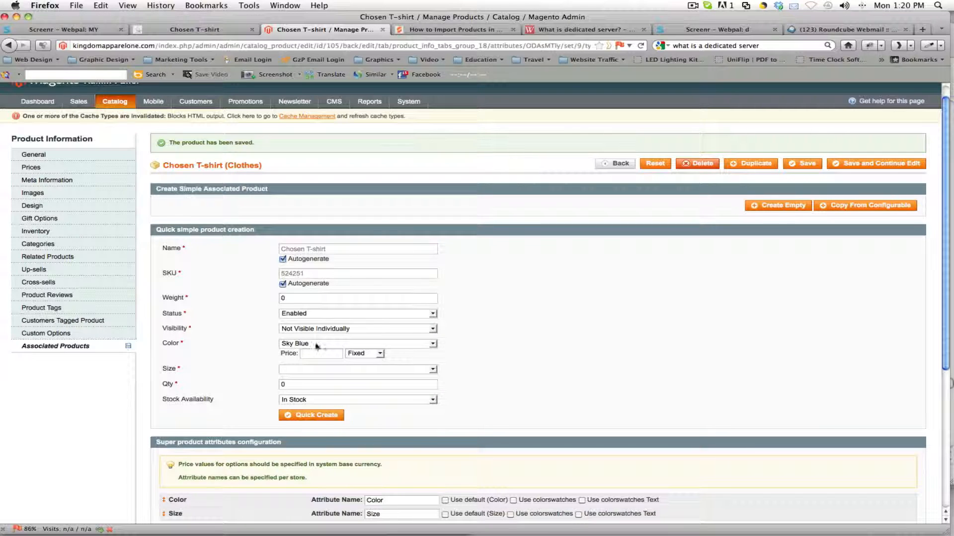
left_click(304, 355)
left_click(361, 354)
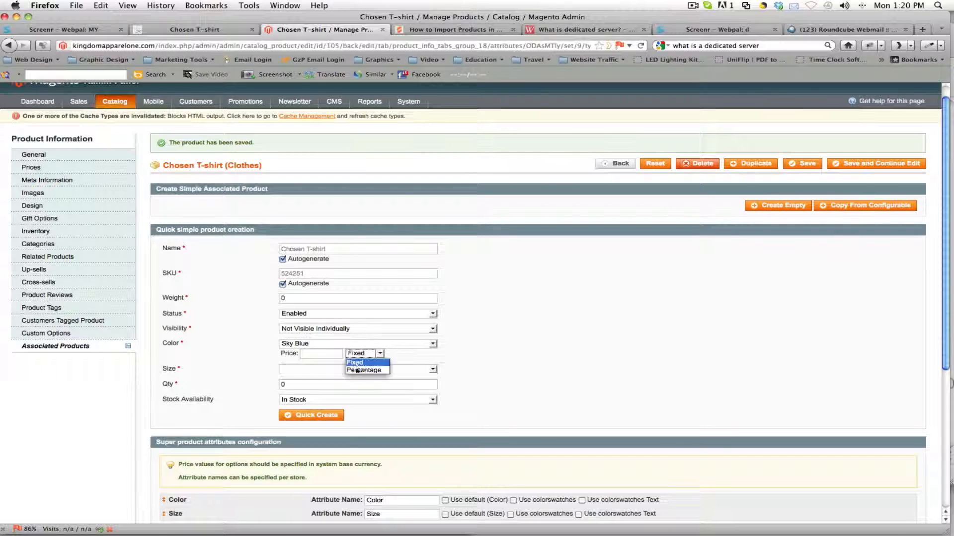
left_click(324, 353)
left_click(325, 354)
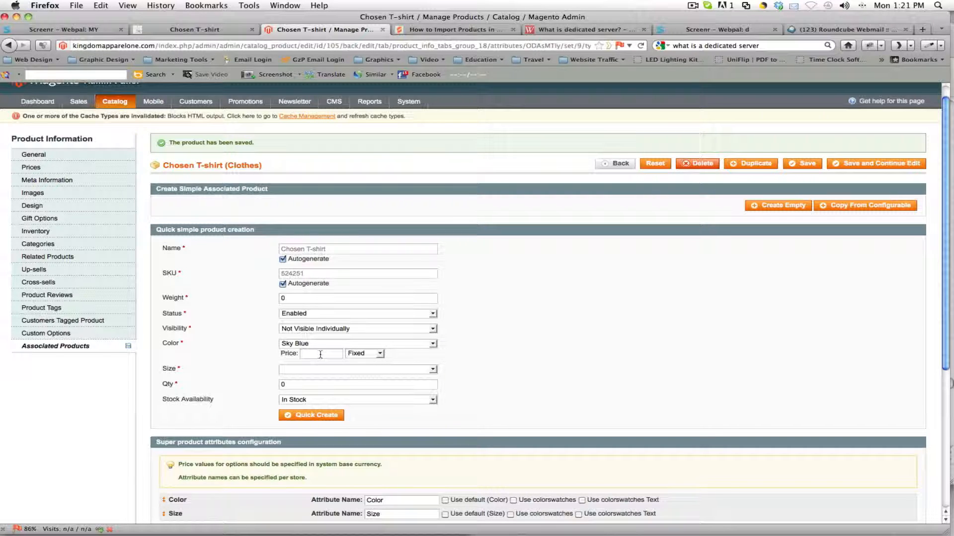
type("10")
key("BackSpace")
key("BackSpace")
Step: Set the quick simple product's size to S
left_click(305, 370)
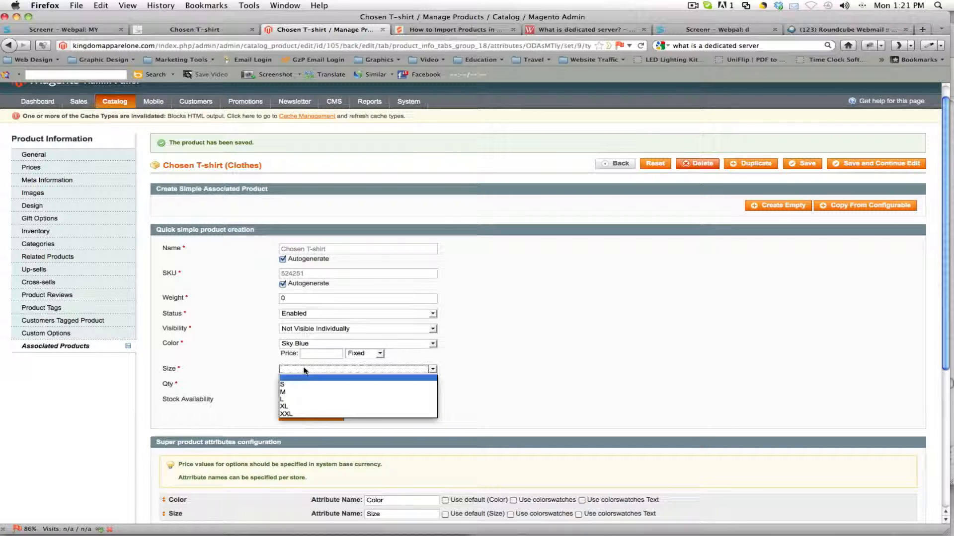
left_click(294, 385)
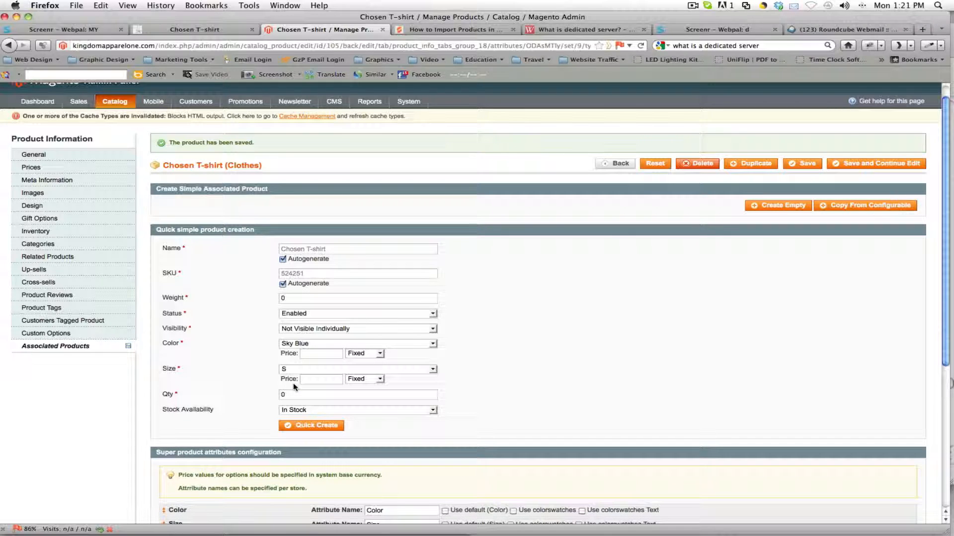
Step: Set the quick simple product's quantity to 9999
double_click(292, 393)
type("9999")
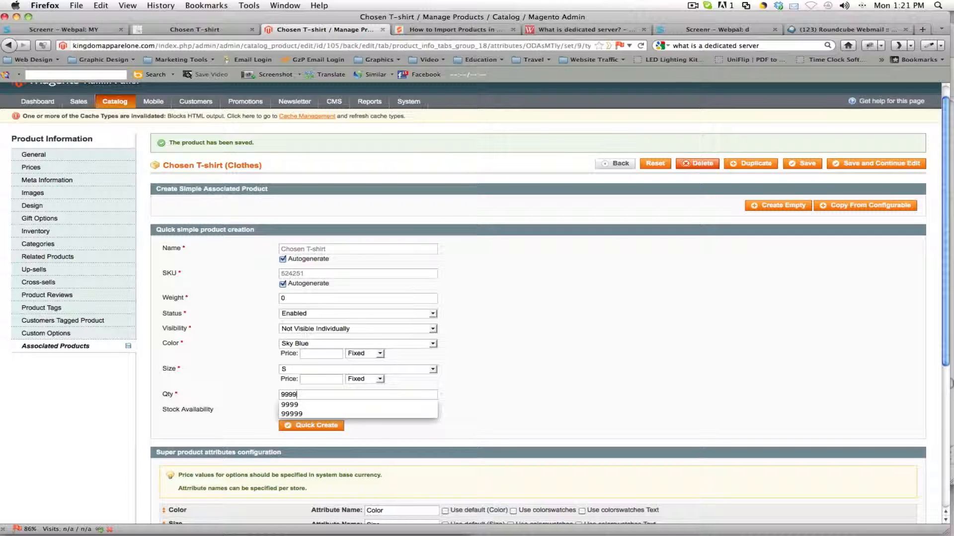
left_click(453, 386)
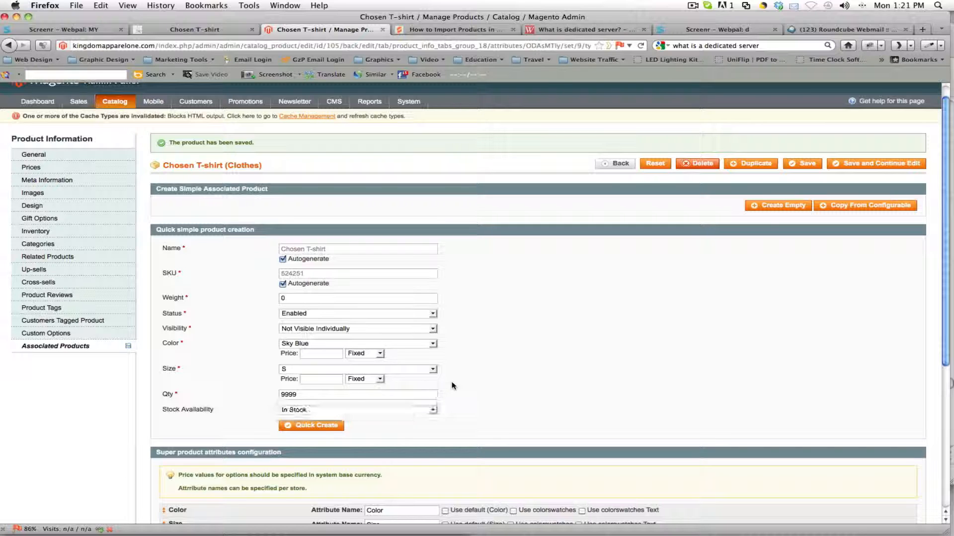
double_click(296, 394)
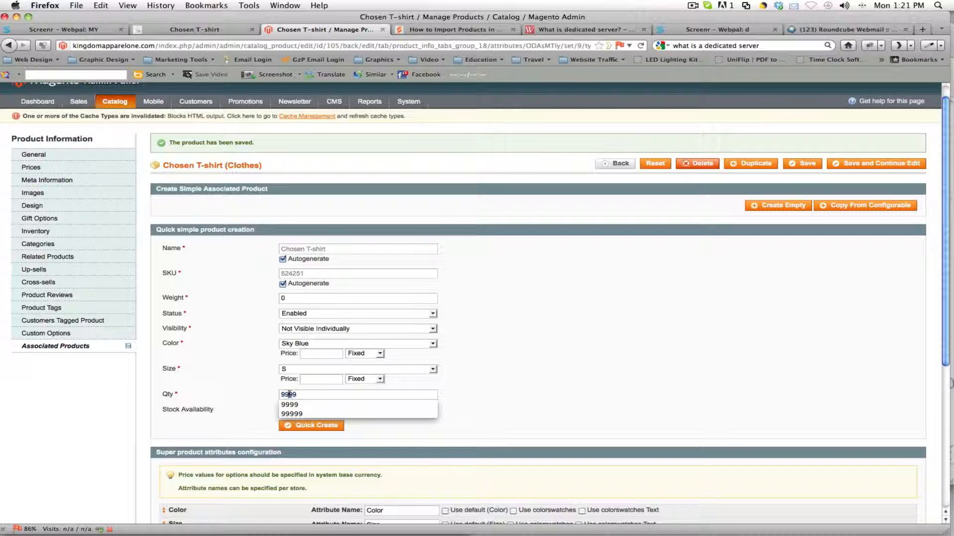
left_click(260, 397)
double_click(299, 395)
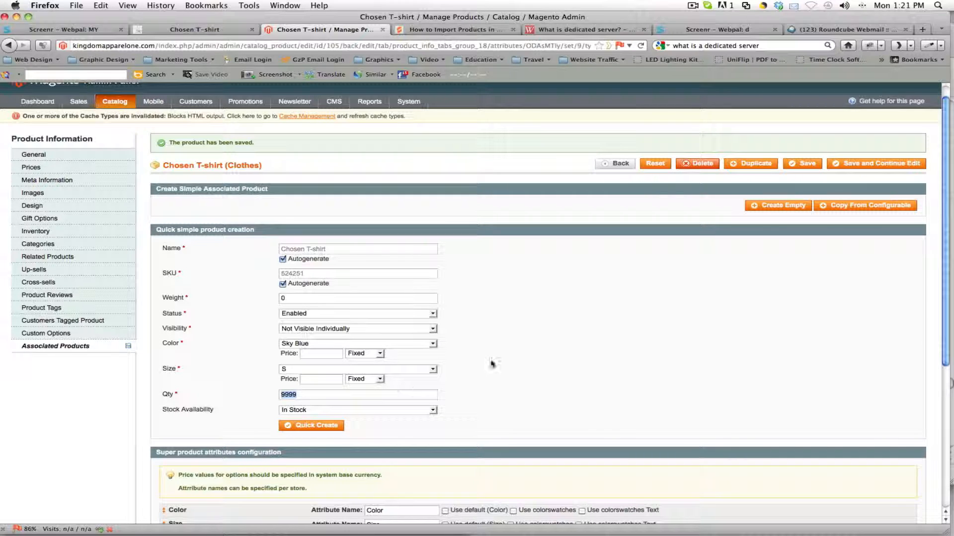
Step: Choose In Stock as the stock availability and quick-create the Sky Blue, size S simple product
scroll(492, 363, "down", 2)
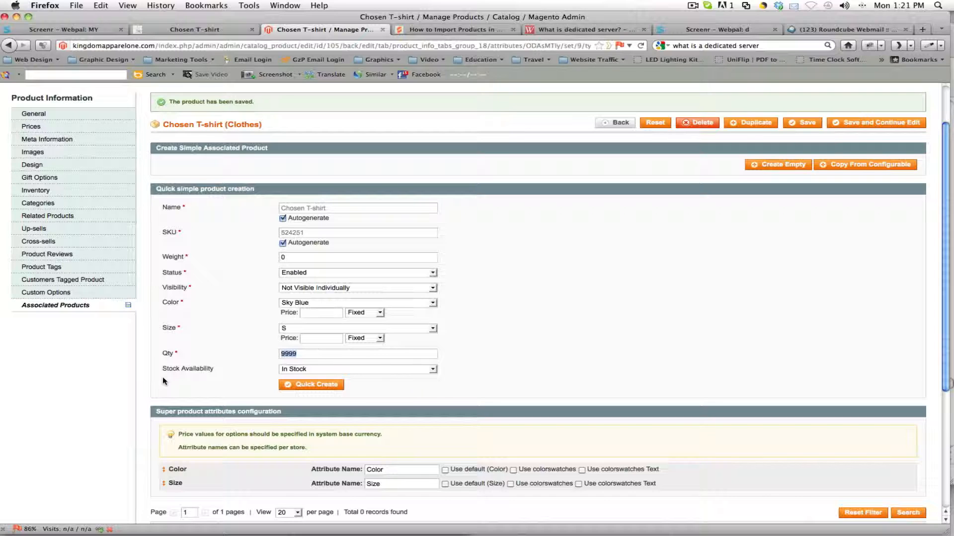
left_click(284, 370)
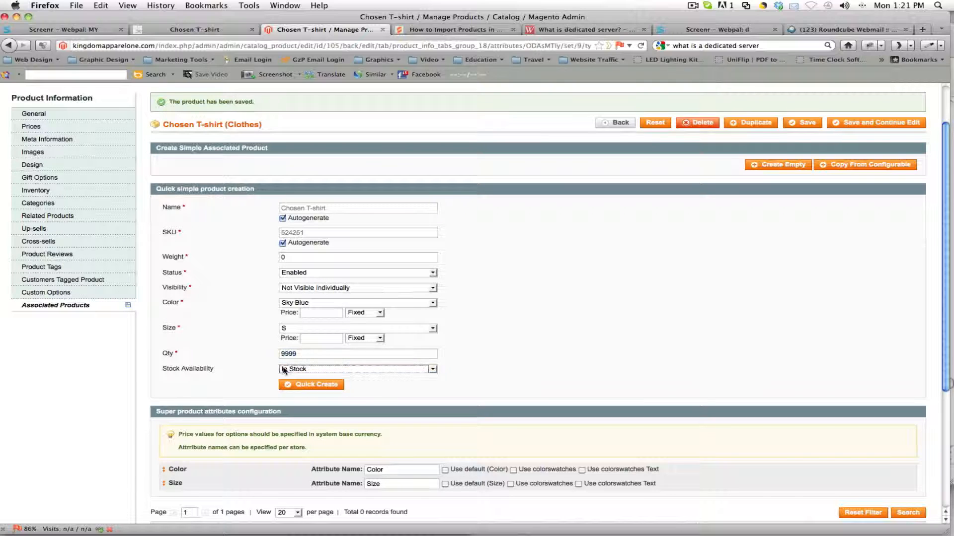
left_click(285, 369)
left_click(288, 379)
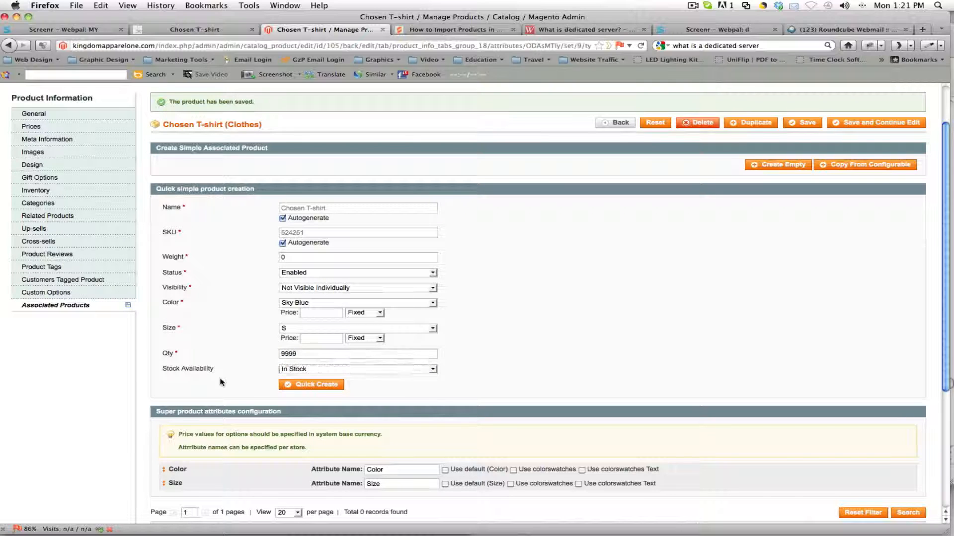
left_click(311, 385)
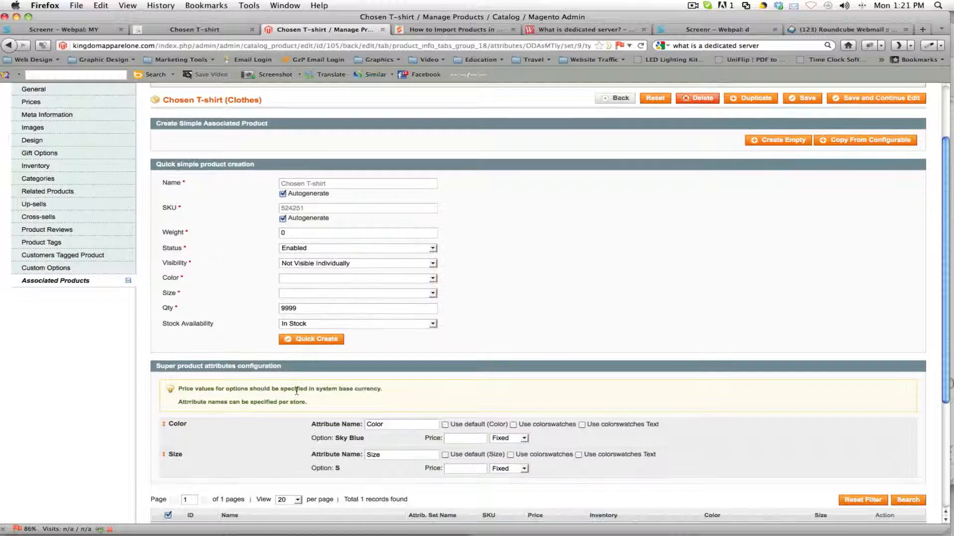
Step: Check the newly associated simple product, and save the Chosen T-shirt while continuing to edit
scroll(298, 390, "down", 2)
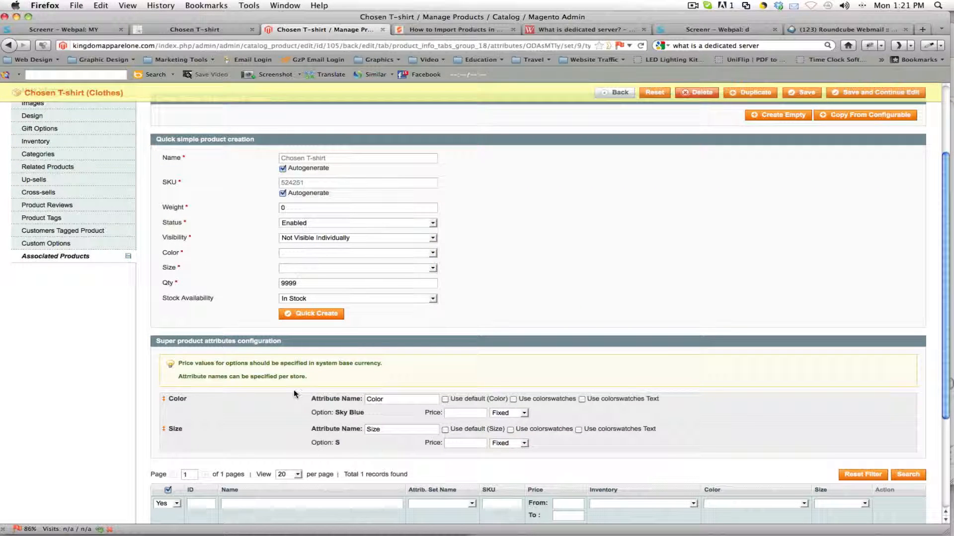
scroll(294, 394, "down", 1)
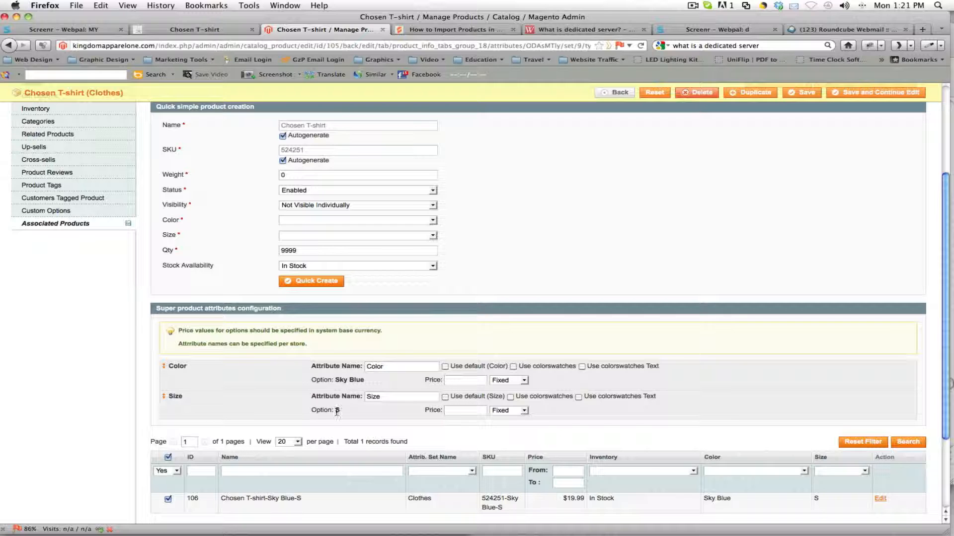
scroll(336, 412, "up", 3)
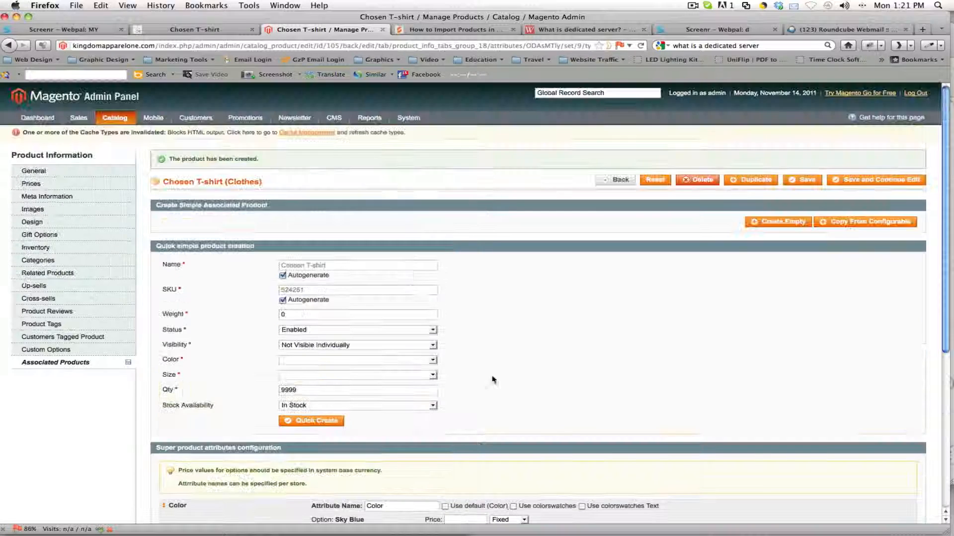
left_click(875, 181)
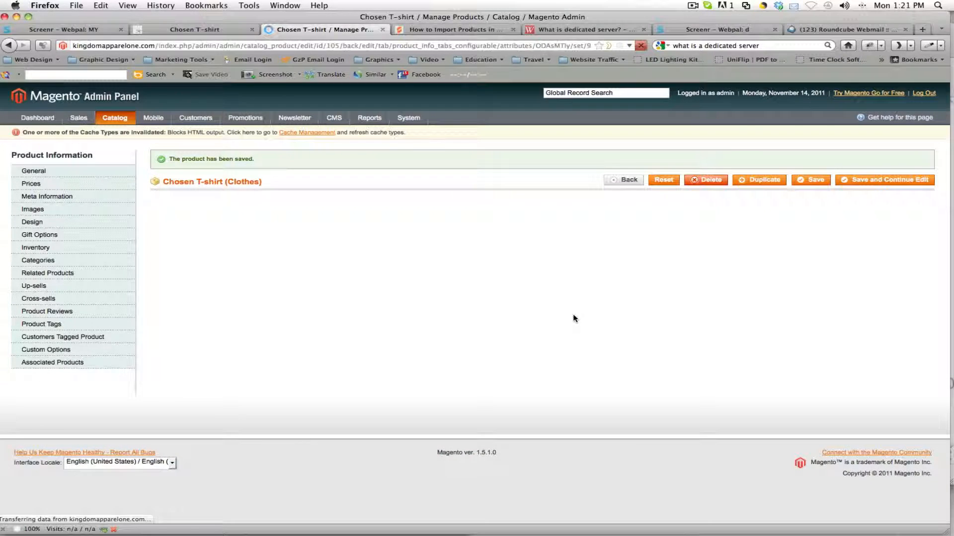
Step: For another quick simple product, set the weight to 0, status to Enabled and visibility to Not Visible Individually
scroll(572, 314, "down", 3)
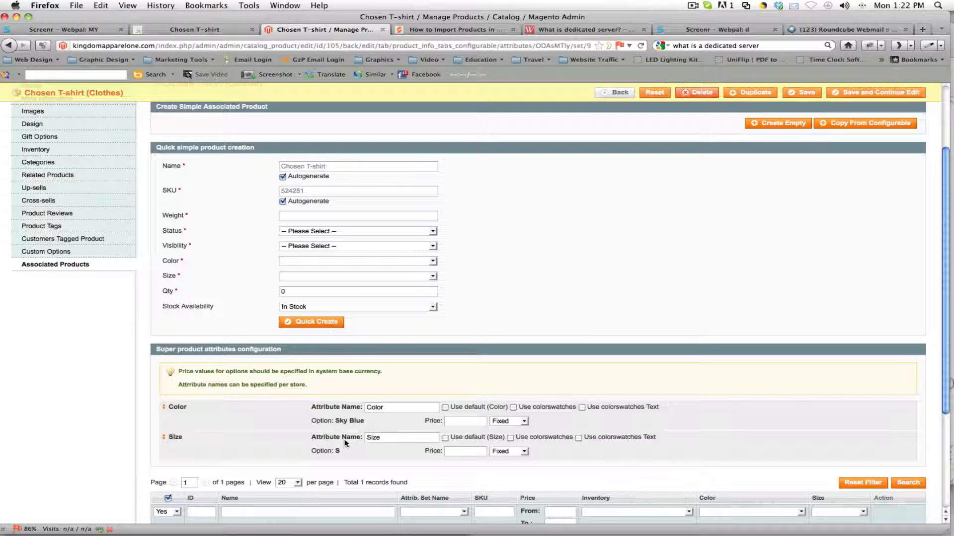
left_click(348, 215)
left_click(346, 226)
left_click(343, 231)
left_click(343, 248)
left_click(345, 245)
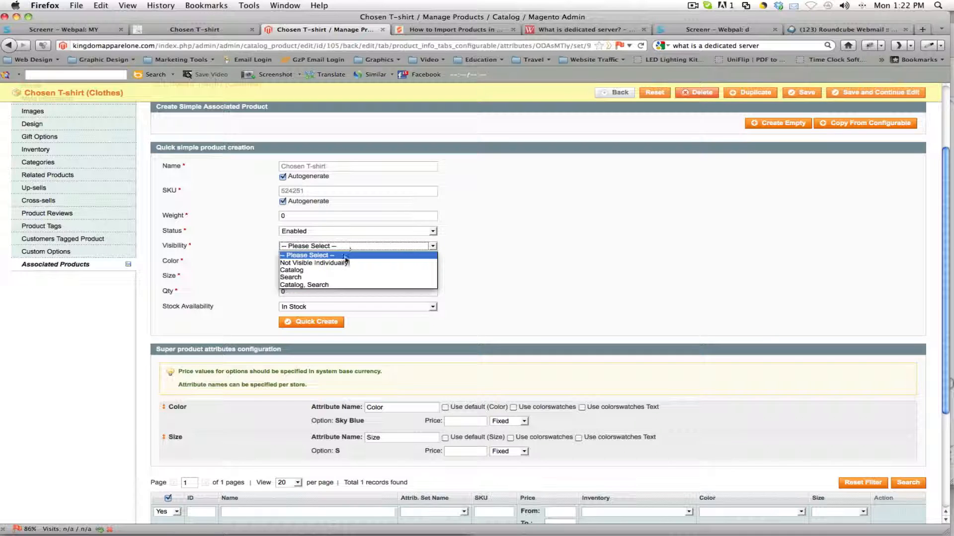
left_click(345, 262)
Step: Set the quick simple product's color to Sky Blue and its size to M
left_click(345, 262)
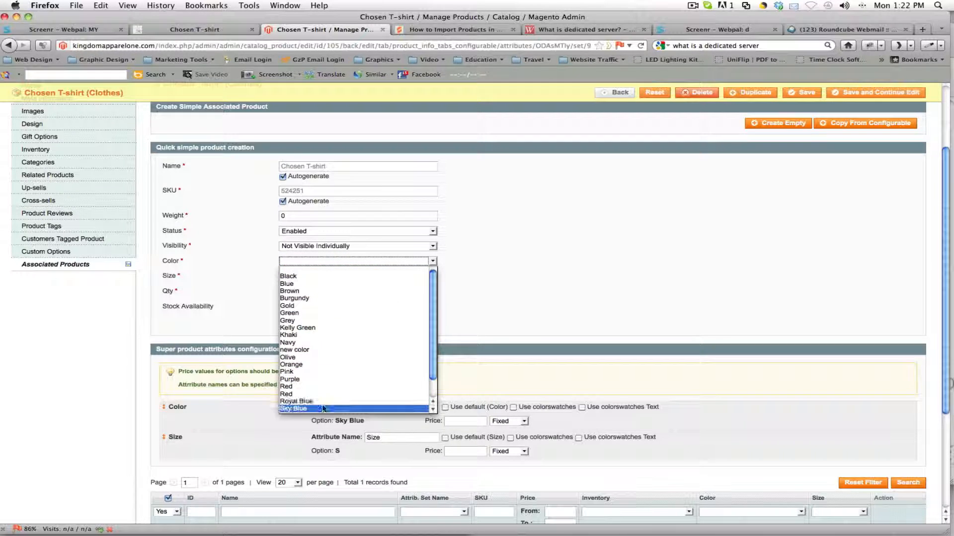
left_click(323, 408)
left_click(338, 276)
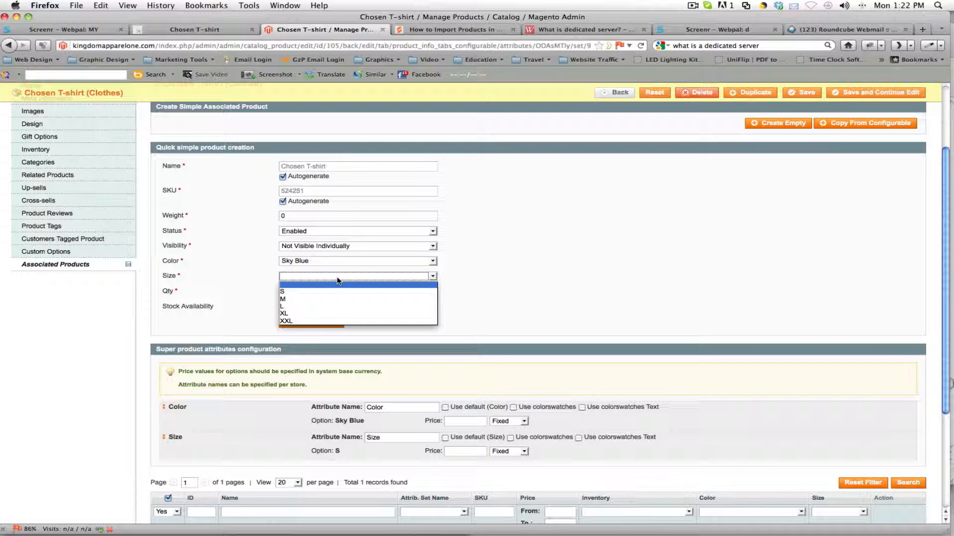
left_click(331, 299)
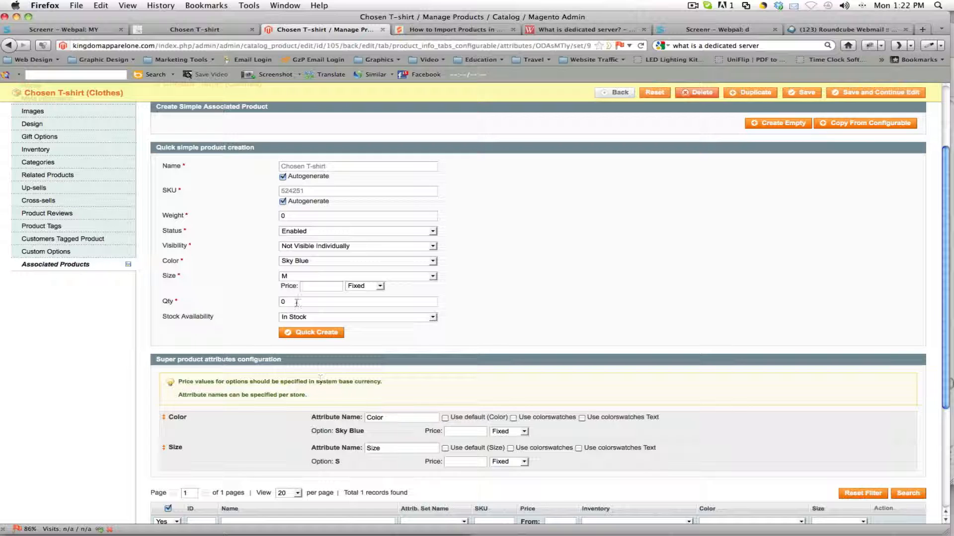
Step: Set the quantity to 9999 and quick-create the size M simple product
left_click(283, 310)
type("99999")
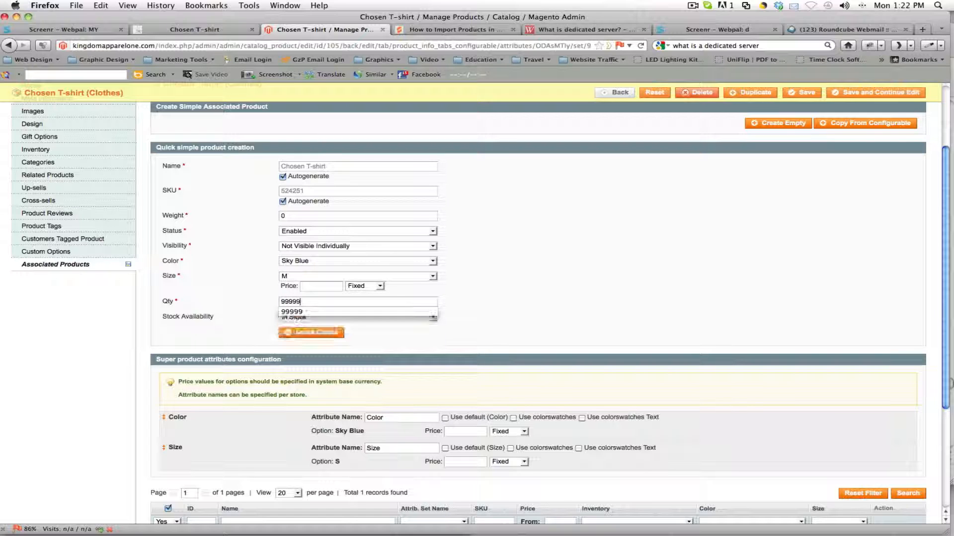
key("BackSpace")
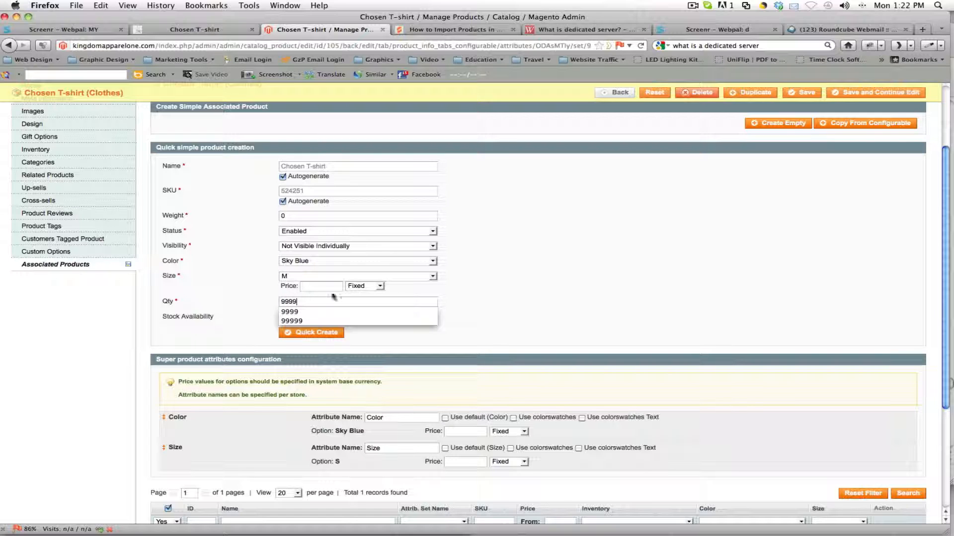
left_click(314, 332)
scroll(316, 338, "down", 1)
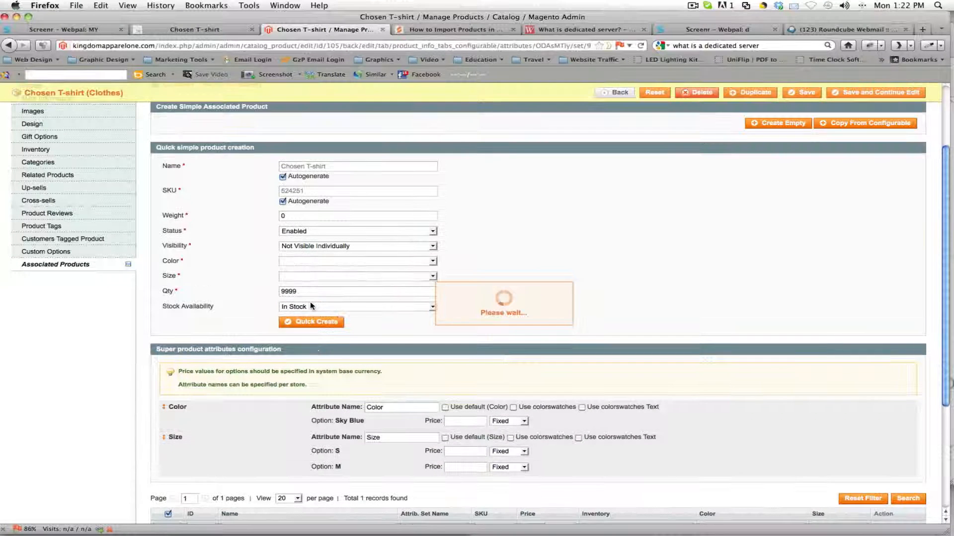
Step: Quick-create another associated simple product with color Sky Blue and size L
left_click(309, 263)
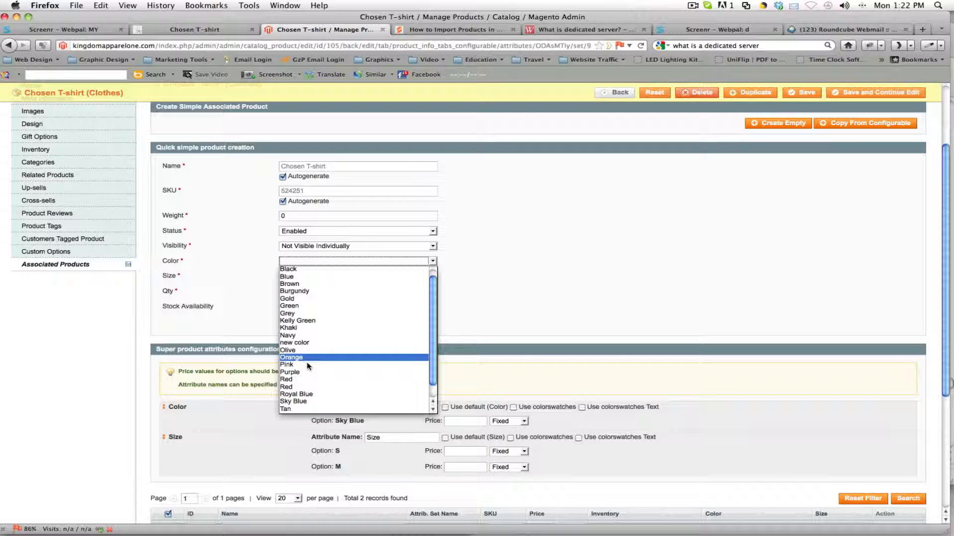
left_click(307, 402)
left_click(296, 276)
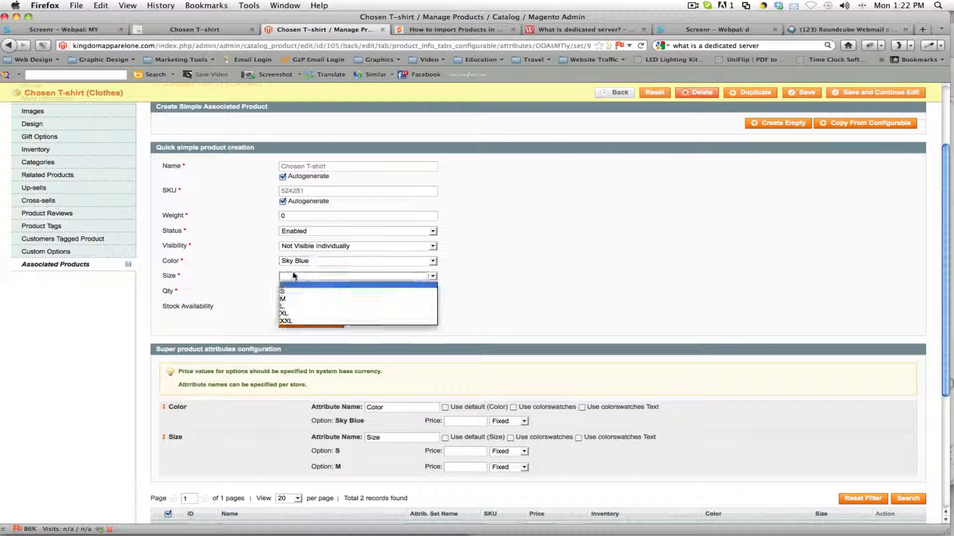
left_click(300, 311)
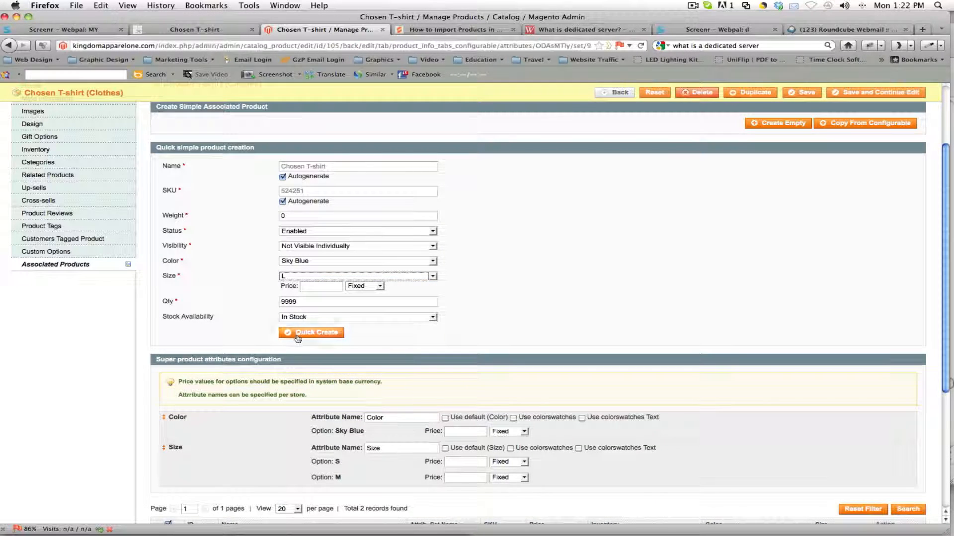
left_click(300, 333)
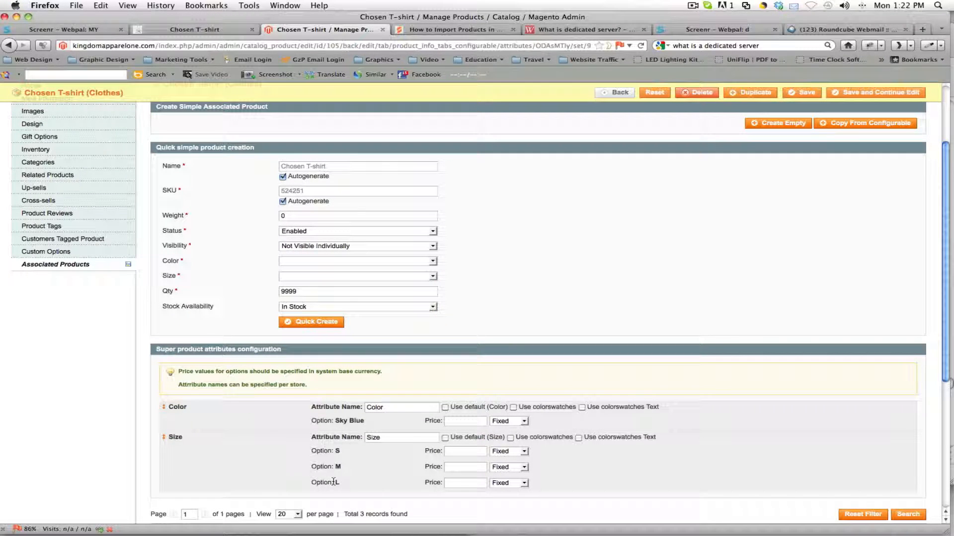
Step: Quick-create another associated simple product with color Sky Blue and size XL
left_click(341, 262)
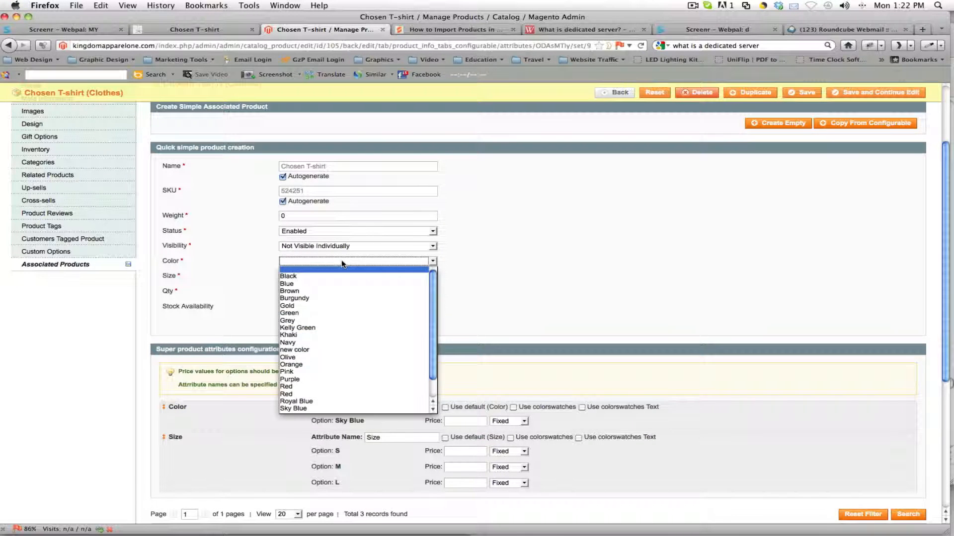
left_click(298, 408)
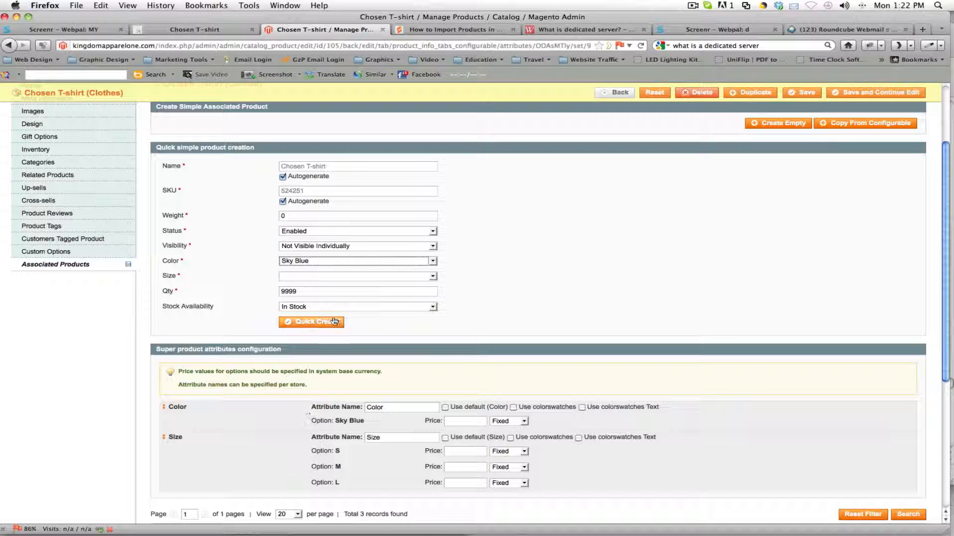
left_click(340, 277)
left_click(329, 323)
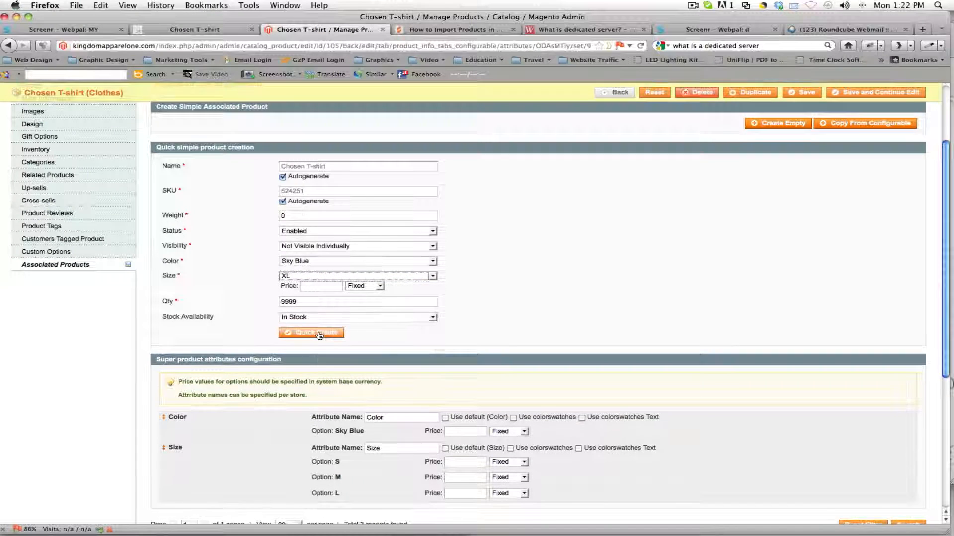
left_click(319, 334)
scroll(318, 335, "down", 1)
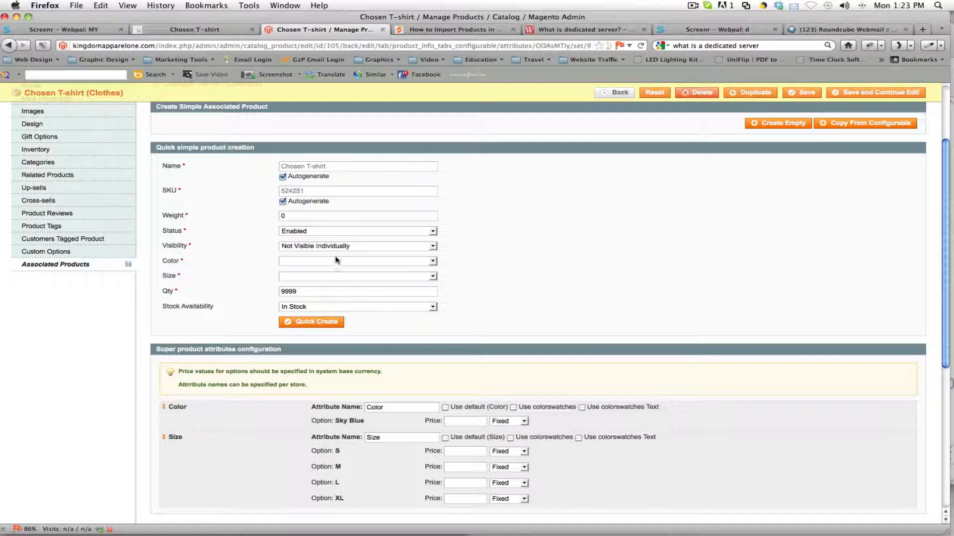
Step: Quick-create another associated simple product with color Sky Blue and size XXL
left_click(334, 261)
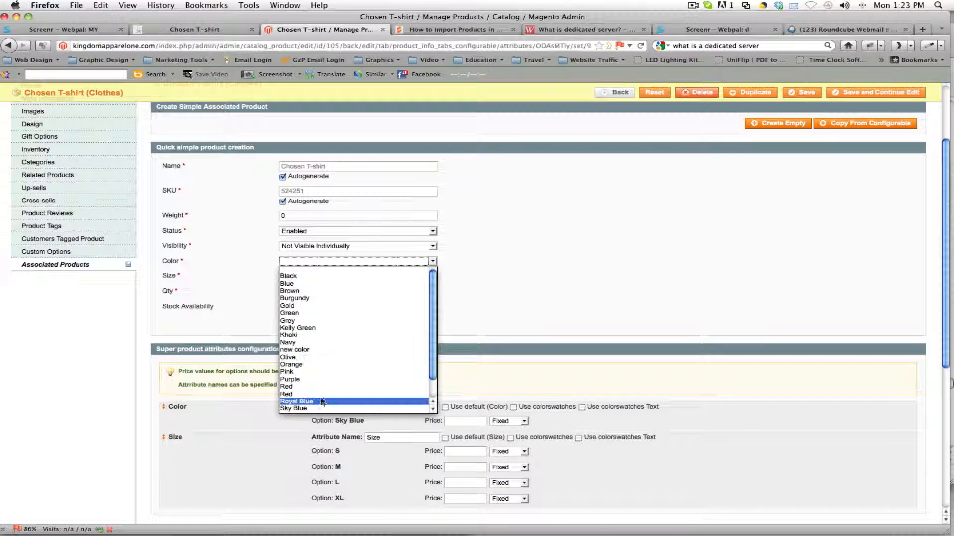
left_click(321, 409)
left_click(359, 276)
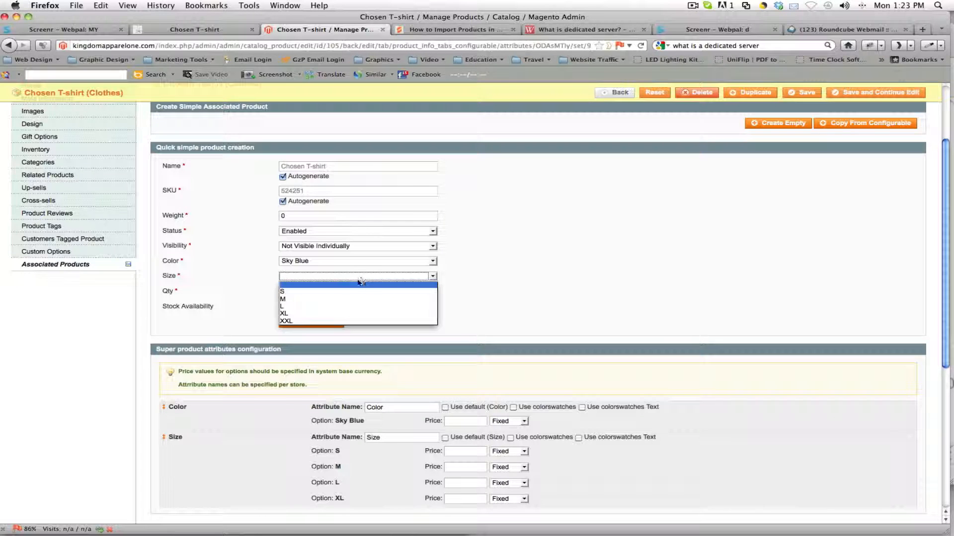
left_click(336, 322)
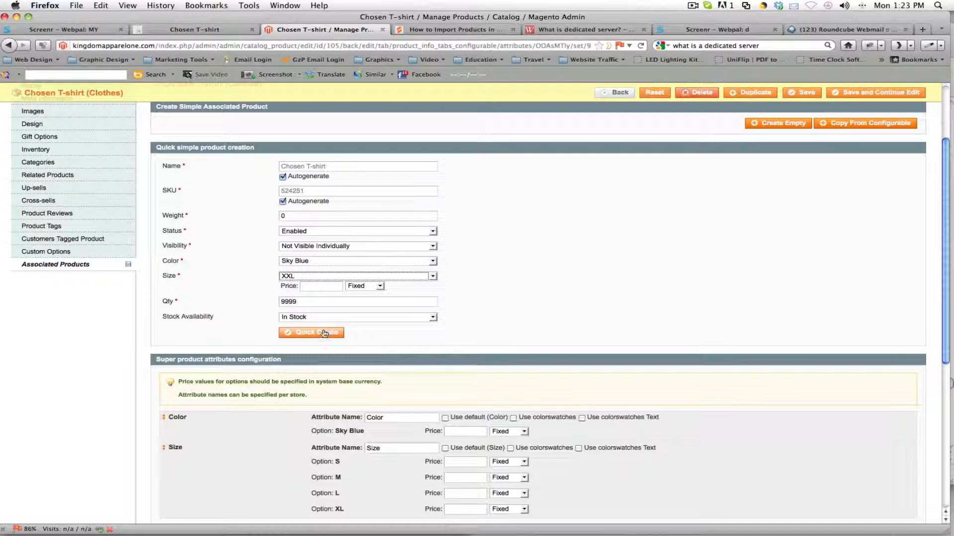
left_click(324, 333)
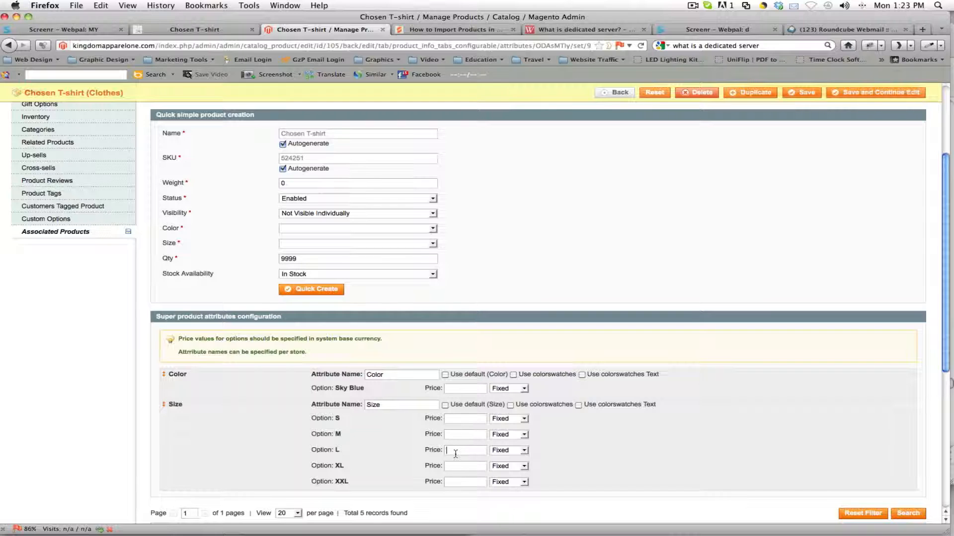
Step: Enable colorswatches for the Color attribute and assign the single front-view T-shirt image to the Sky Blue option
left_click(453, 482)
left_click(514, 375)
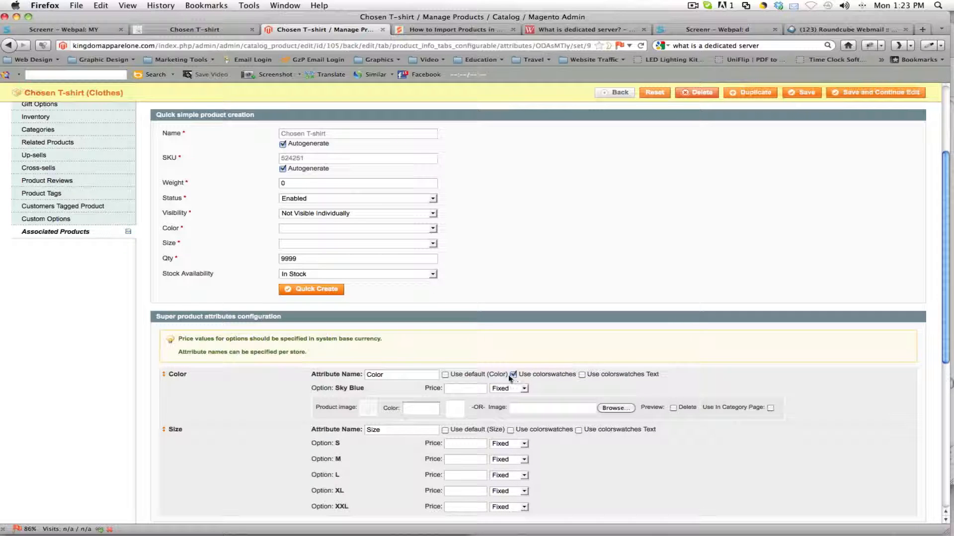
left_click(371, 410)
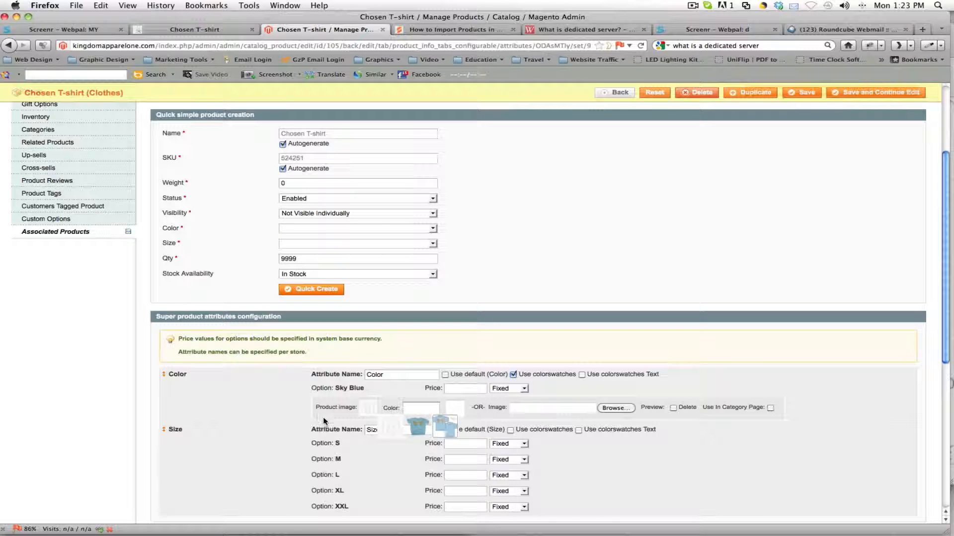
left_click(367, 413)
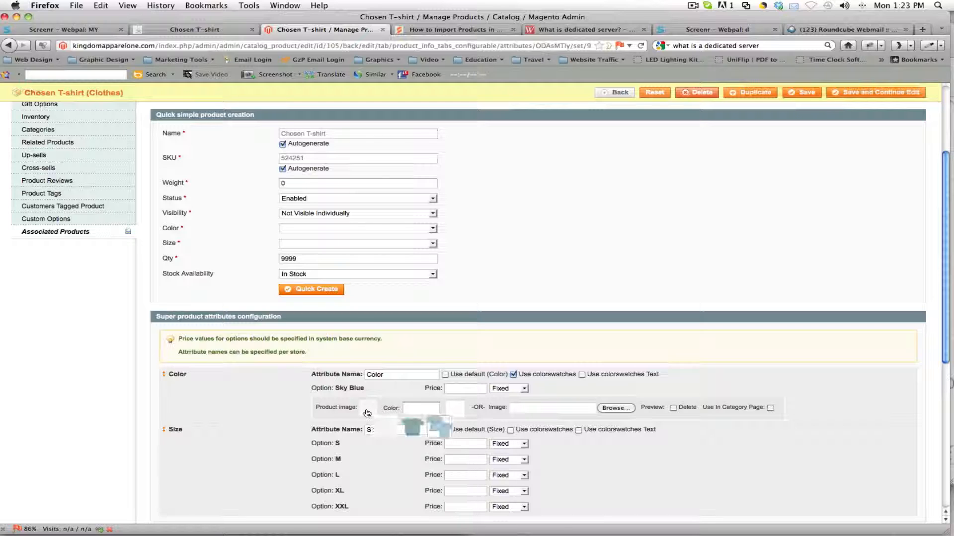
left_click(415, 431)
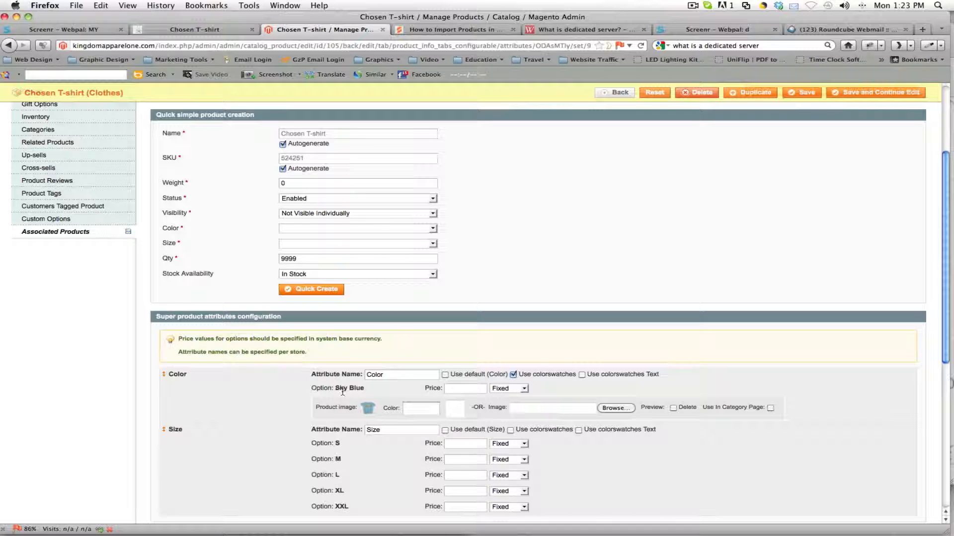
Step: Examine the image thumbnails and the color swatch on the storefront's Chosen T-shirt page, then return to the product editor
left_click(195, 32)
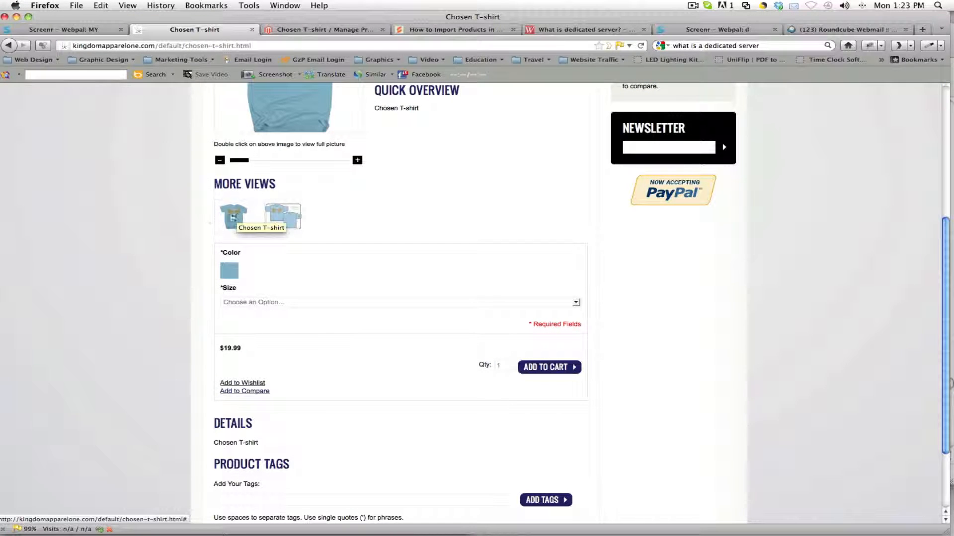
left_click(300, 30)
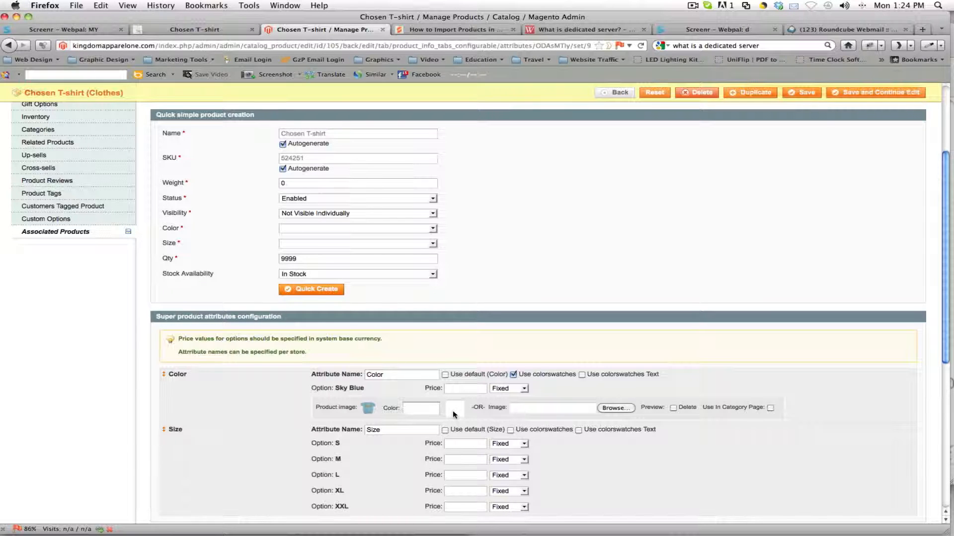
left_click(207, 30)
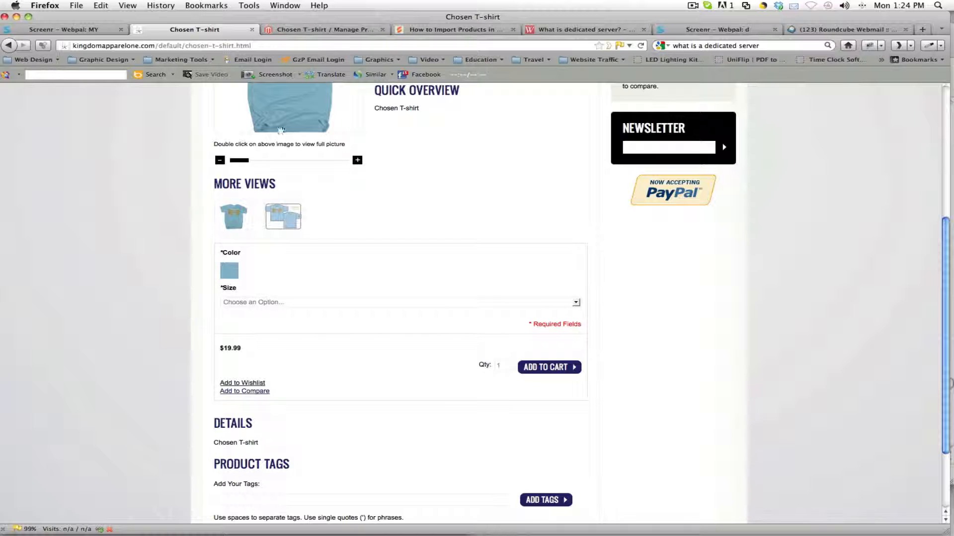
left_click(297, 31)
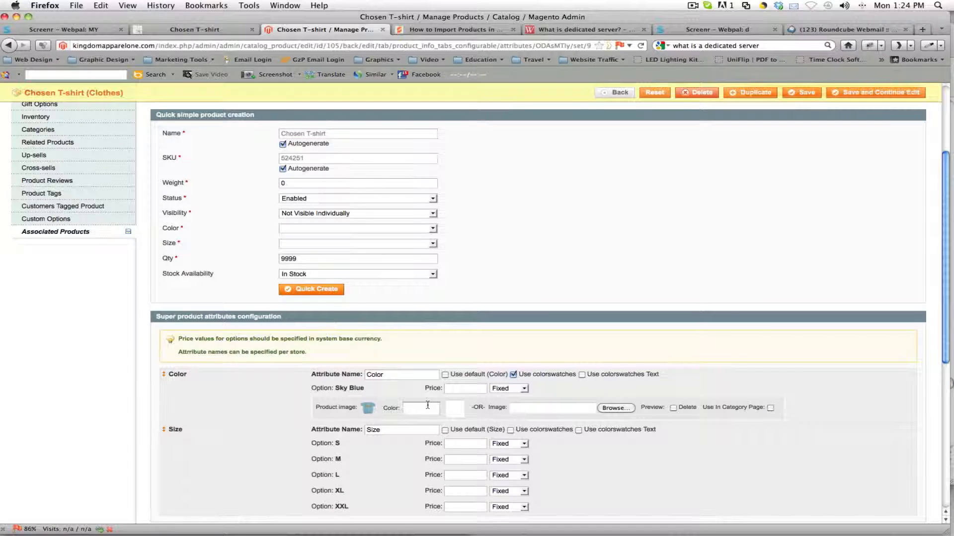
Step: Pick the dark red #562121 as the swatch color for the Sky Blue option
left_click(455, 410)
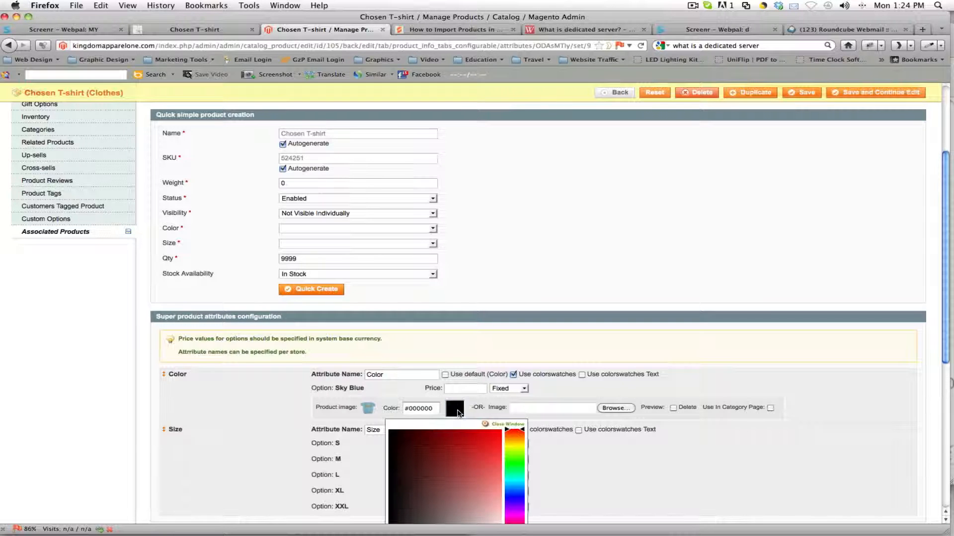
scroll(458, 411, "down", 4)
mouse_move(439, 376)
left_mouse_down()
mouse_move(434, 357)
mouse_move(426, 362)
left_mouse_up()
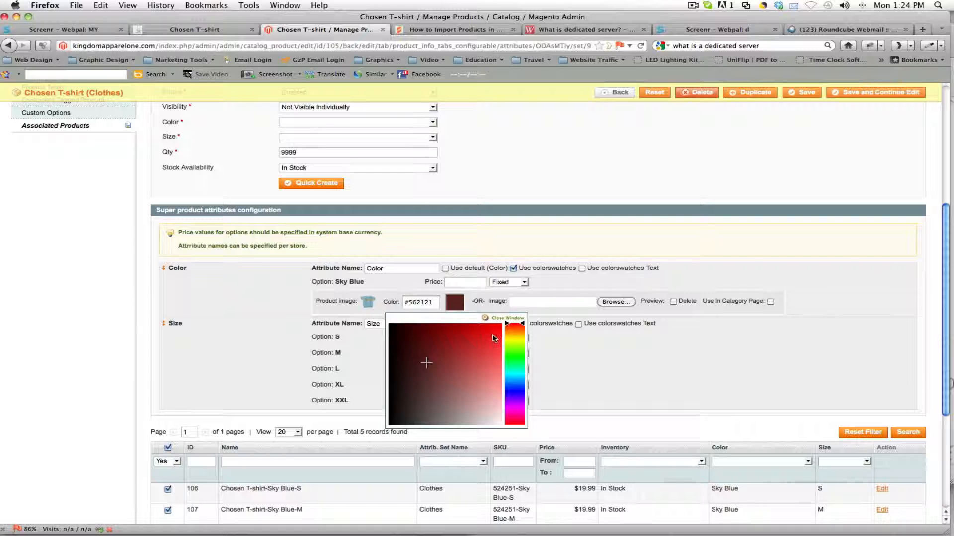
left_click(508, 321)
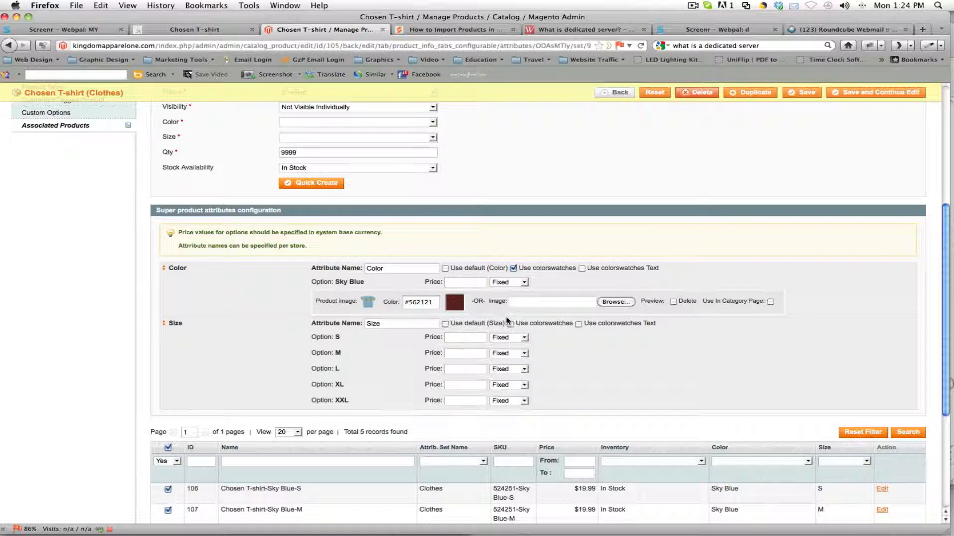
Step: Switch to Photoshop, sample the shirt's blue in chosen.png with the Eyedropper, and copy its hex code 82b1c6
triple_click(425, 306)
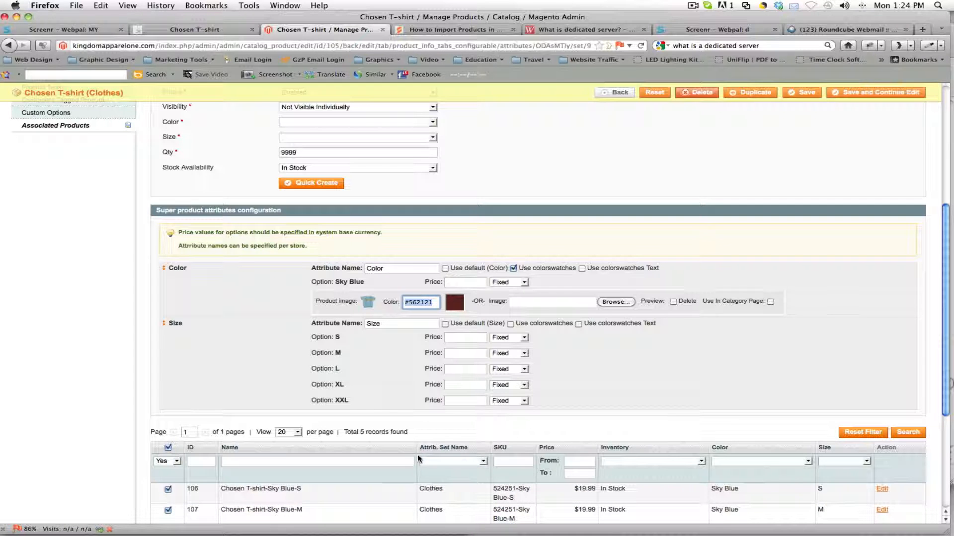
mouse_move(251, 531)
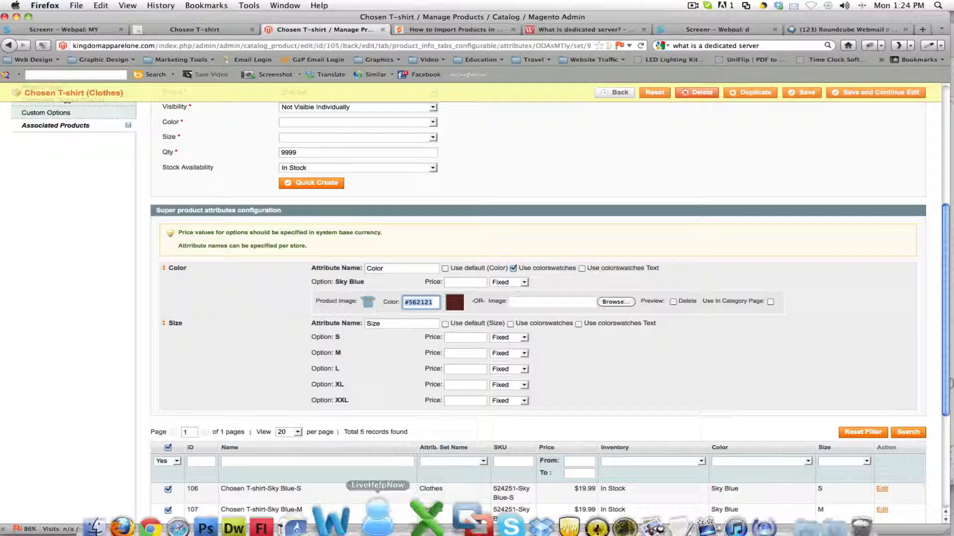
left_click(248, 504)
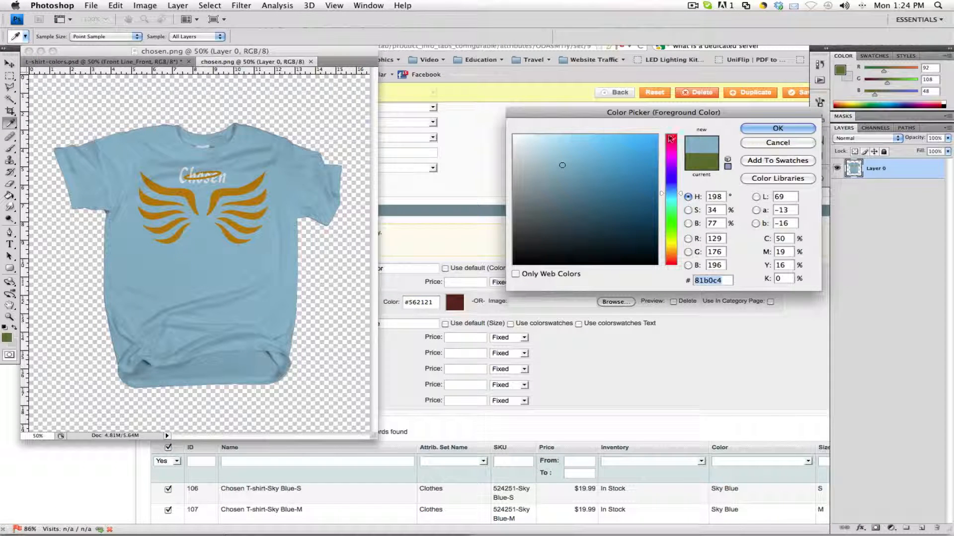
left_click(746, 143)
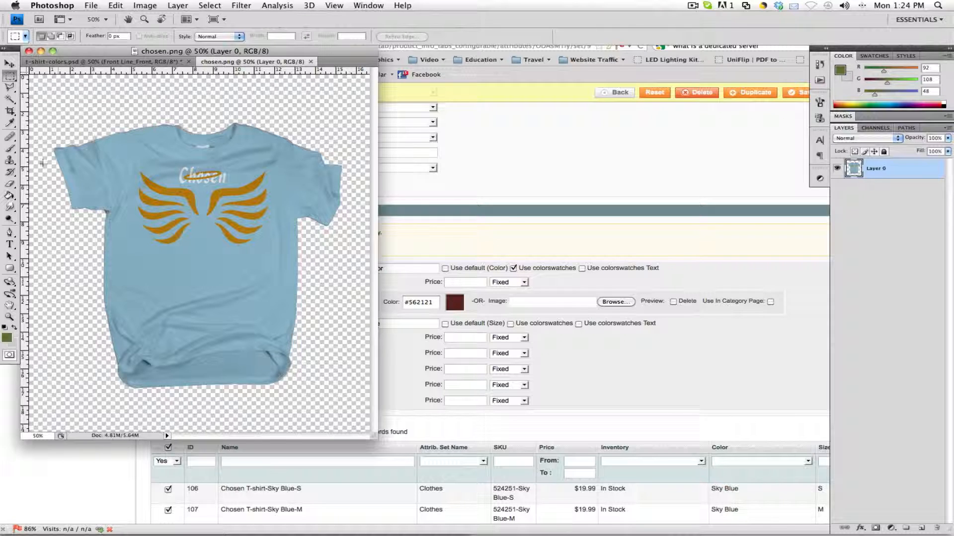
left_click(10, 123)
left_click(225, 267)
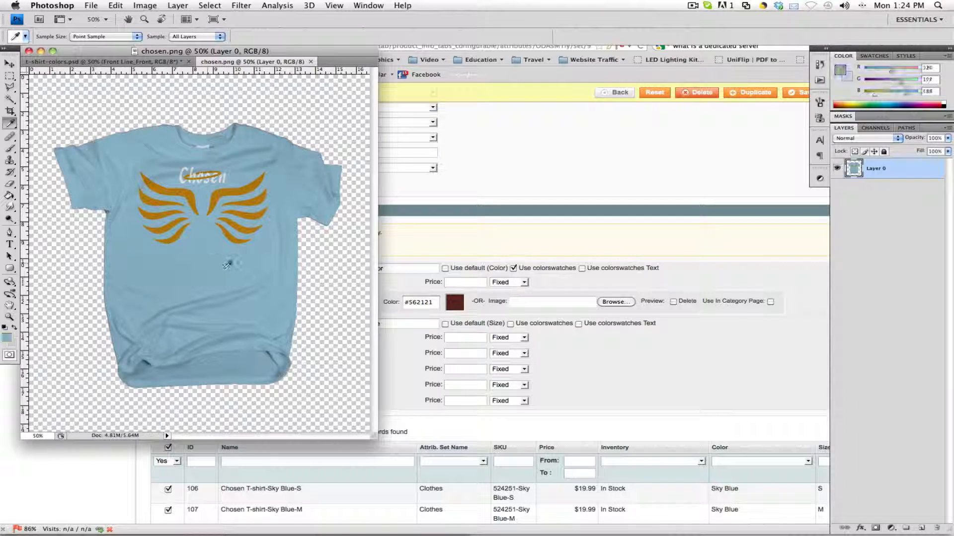
left_click(7, 338)
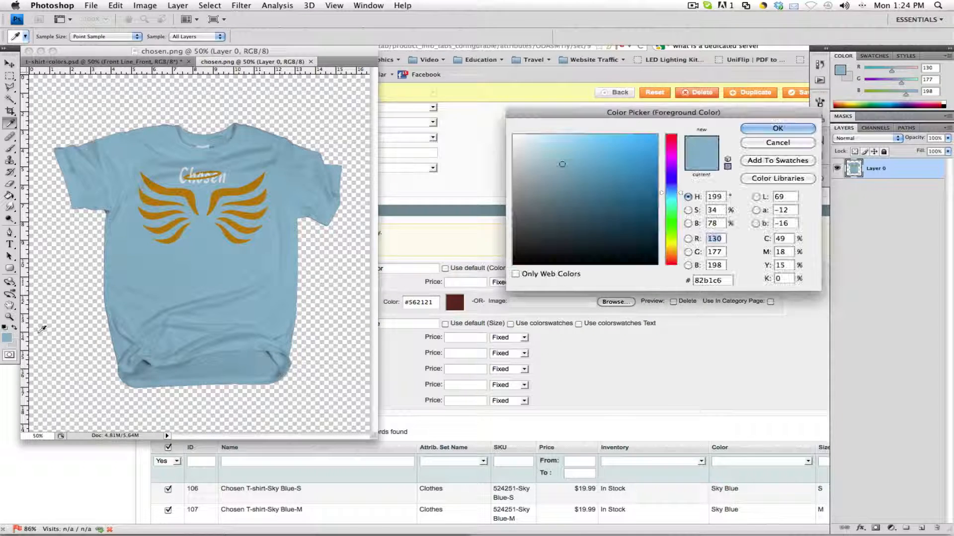
double_click(721, 281)
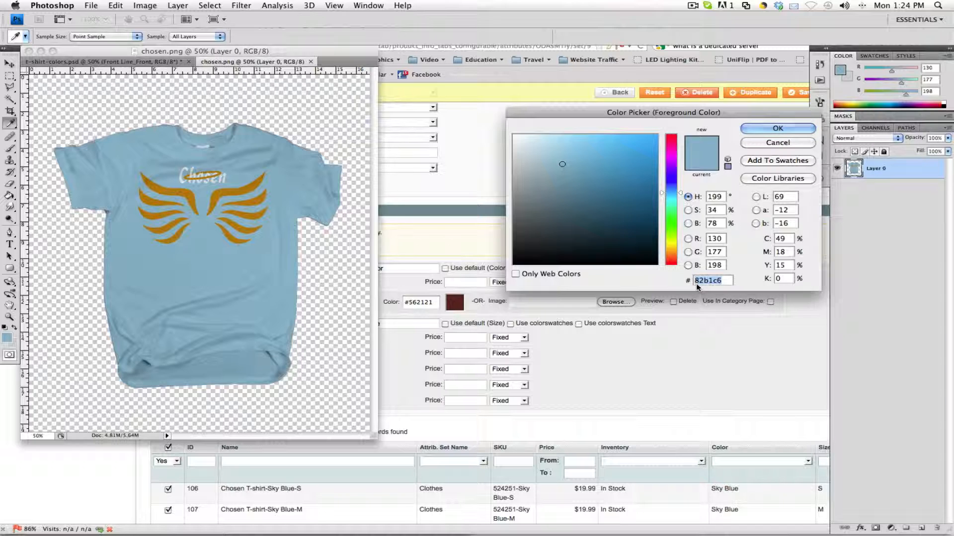
Step: Return to Magento in Firefox and set the Sky Blue option's swatch color to #82B1C6
left_click(600, 366)
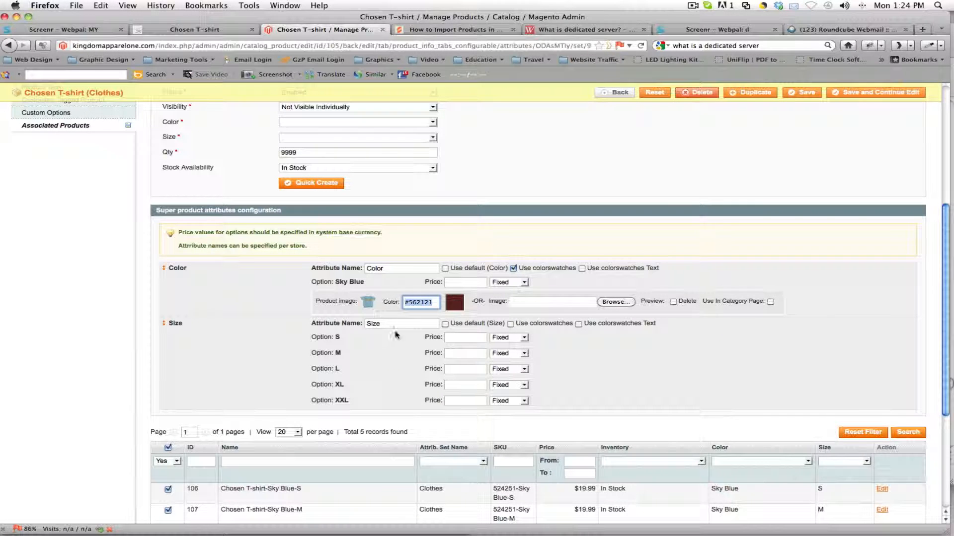
triple_click(415, 305)
type("82b1c6")
left_click(455, 301)
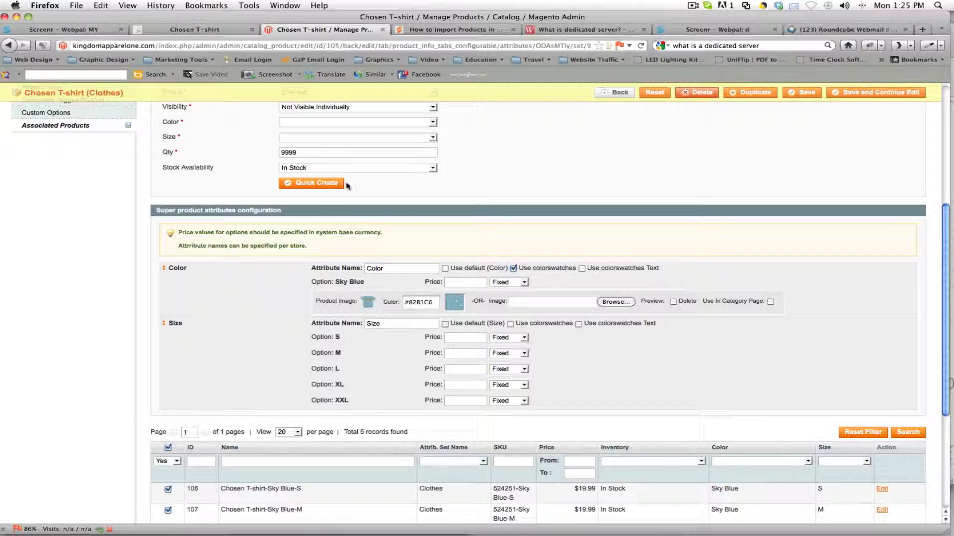
Step: Select the color swatch on the storefront's Chosen T-shirt page, examine the product image, and return to the product editor
left_click(154, 30)
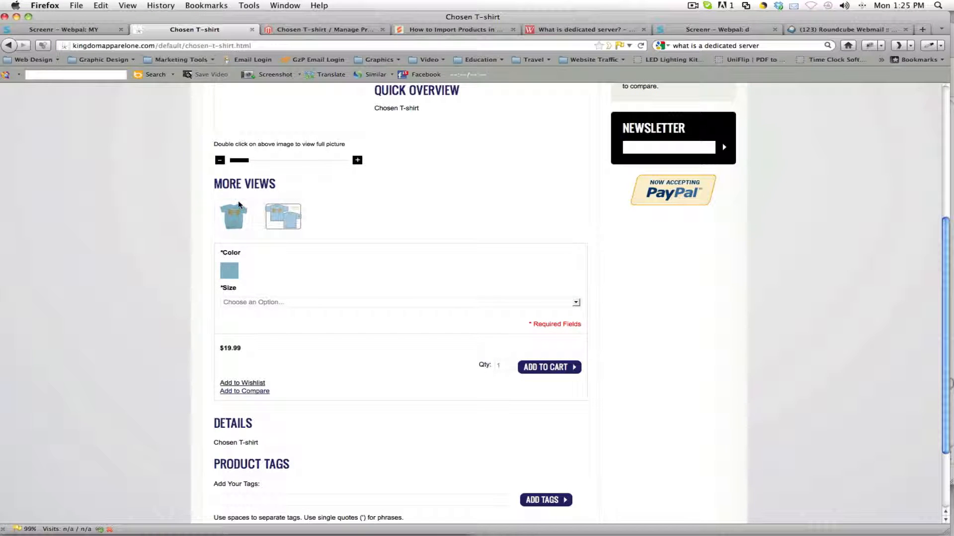
left_click(311, 31)
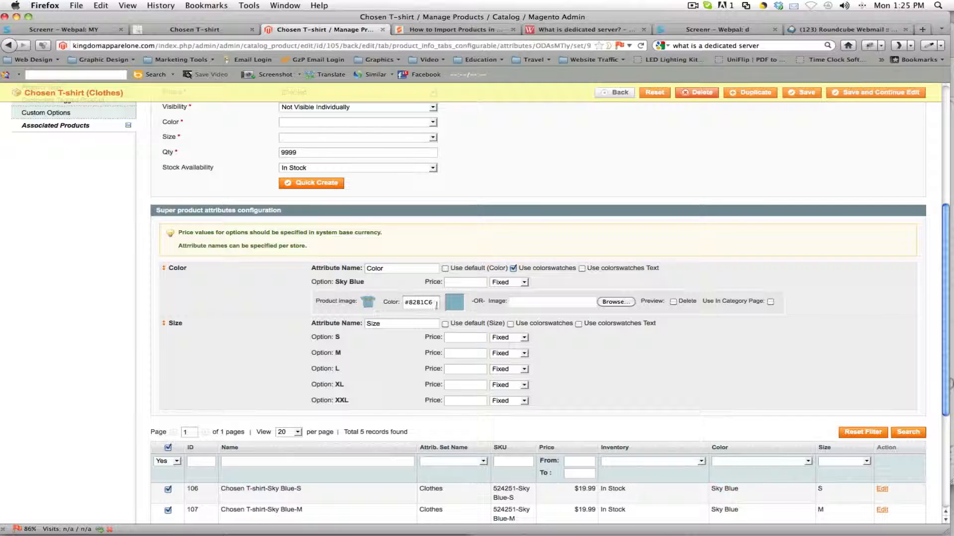
left_click(221, 30)
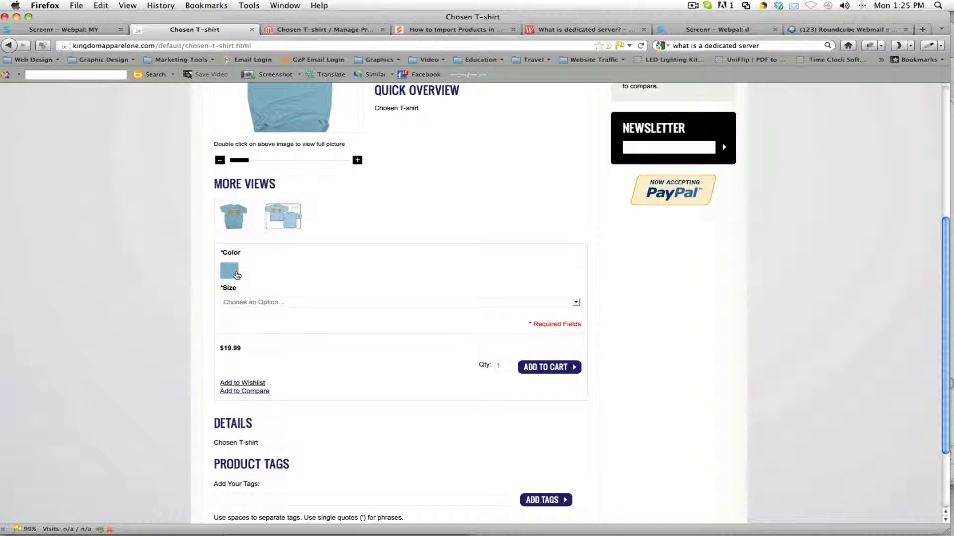
left_click(229, 271)
scroll(264, 249, "up", 5)
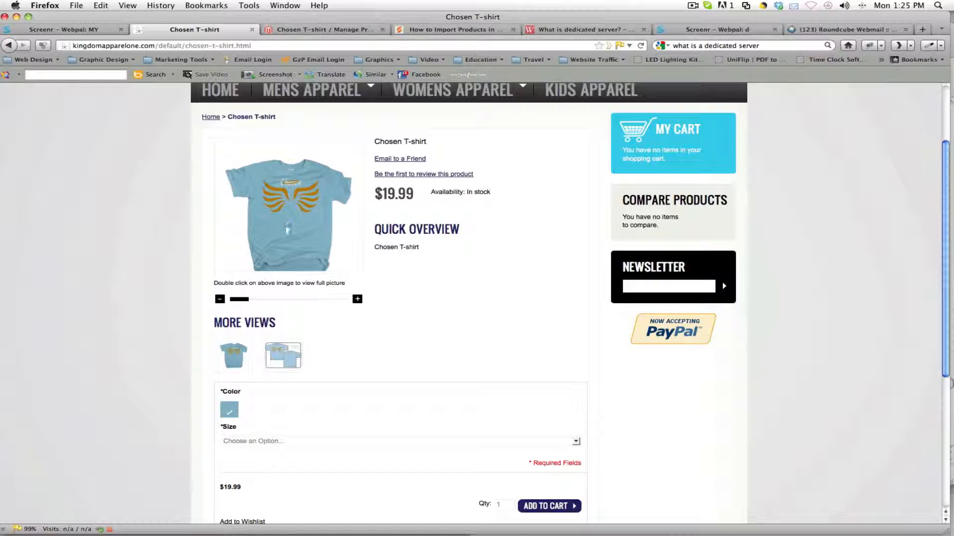
left_click(318, 29)
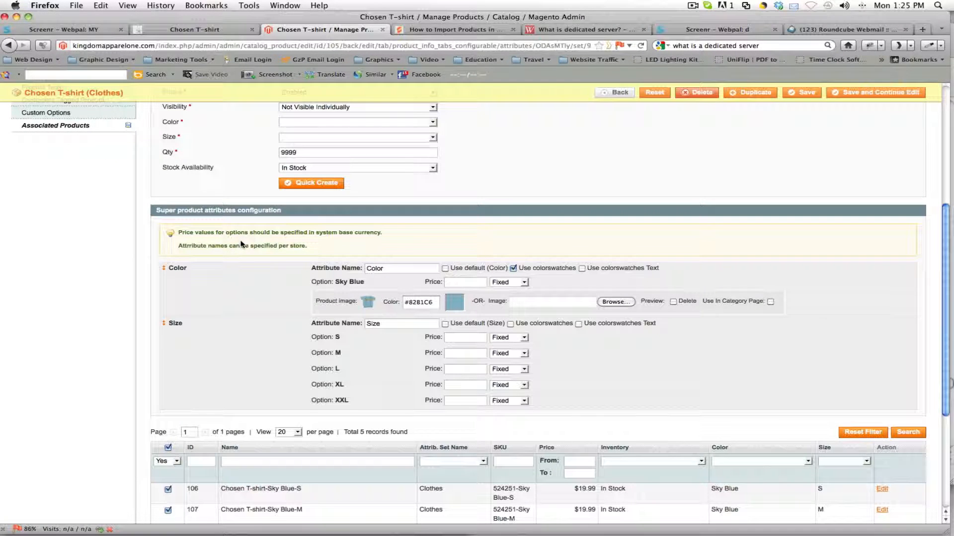
Step: Review the associated simple products and save the Chosen T-shirt product while keeping it open for editing
scroll(241, 243, "down", 3)
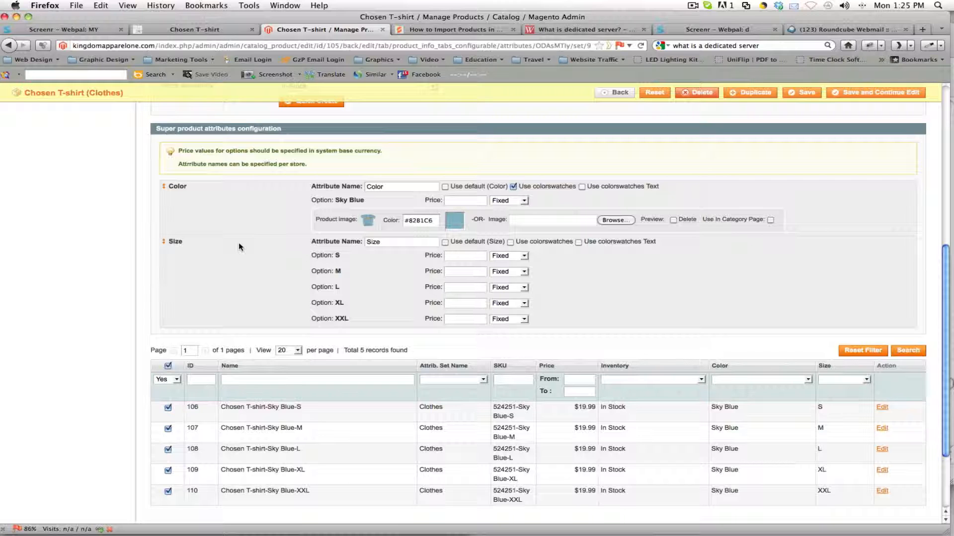
scroll(249, 238, "down", 2)
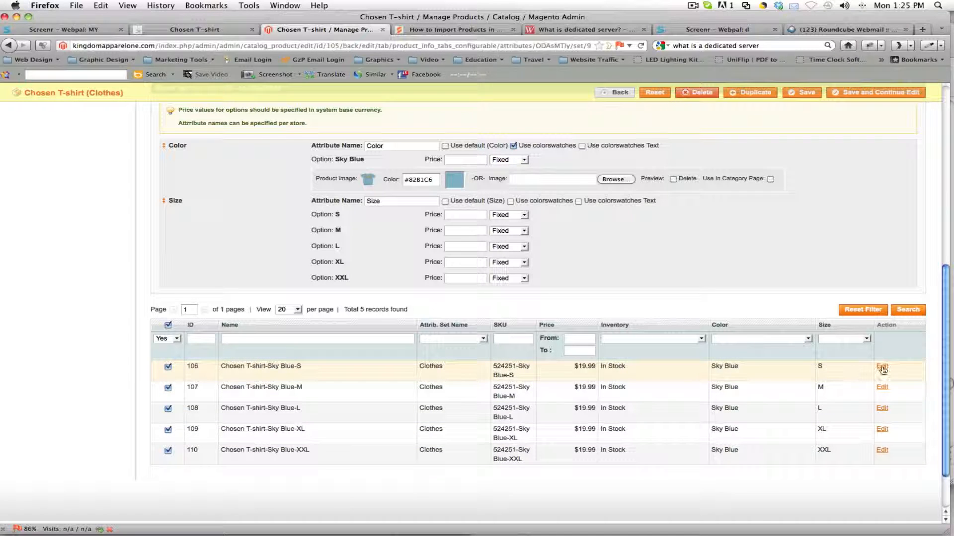
scroll(566, 393, "up", 1)
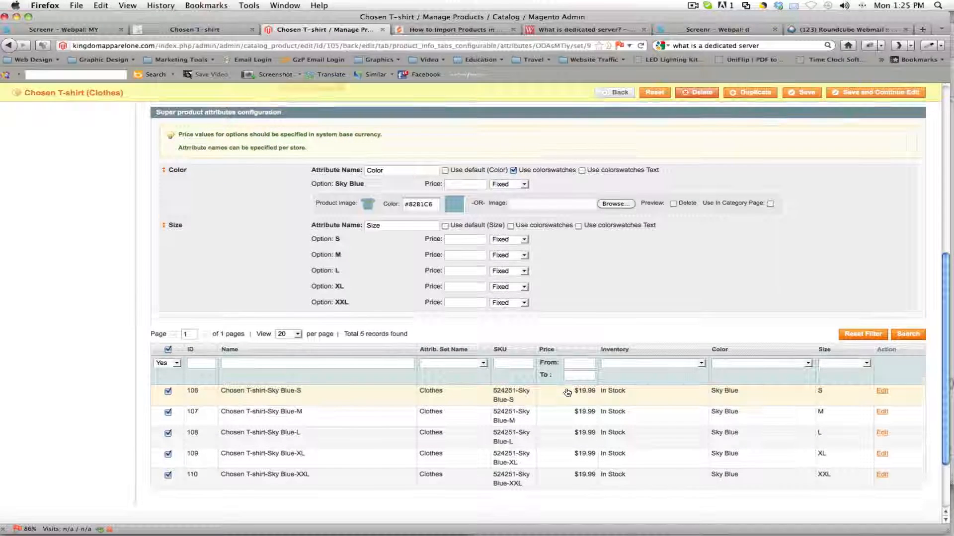
scroll(566, 392, "up", 10)
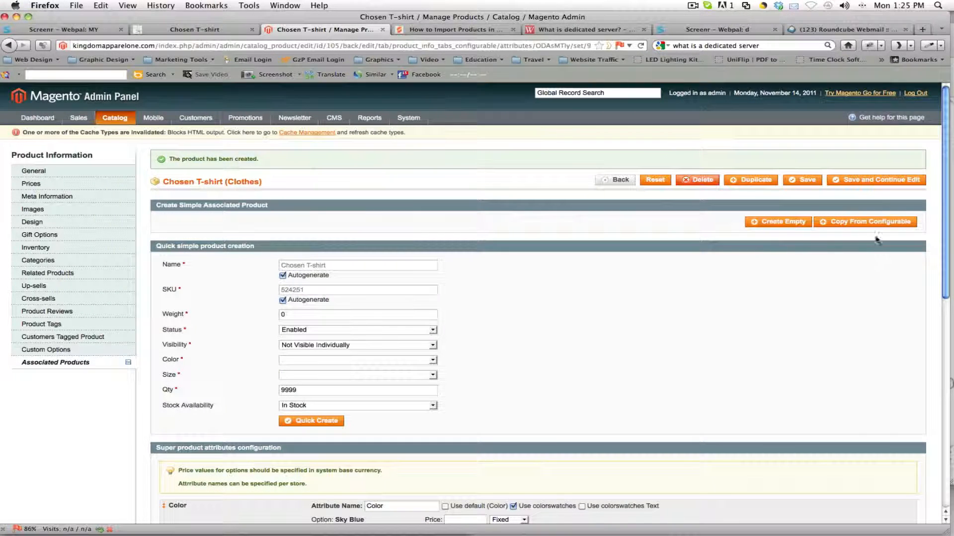
left_click(880, 182)
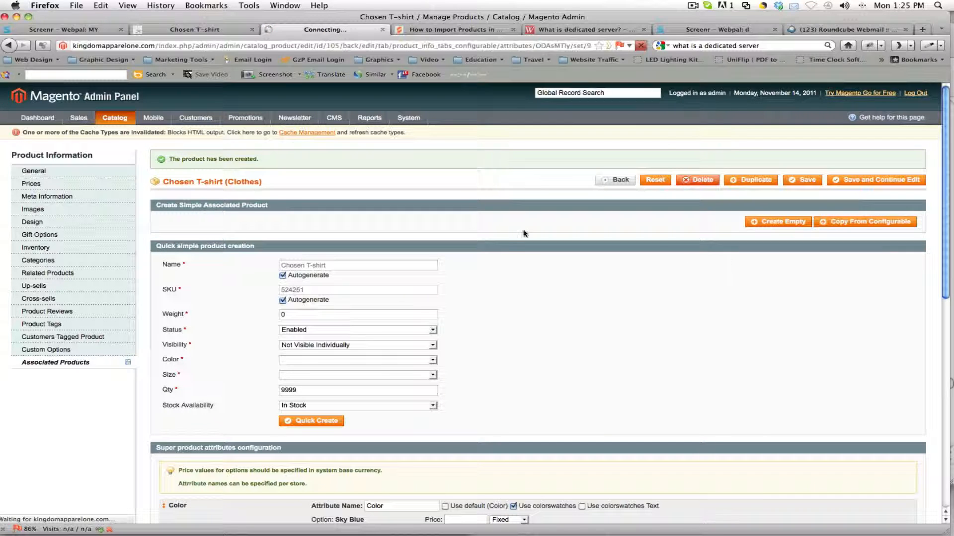
Step: Examine the Chosen T-shirt under New Products on the storefront home page, then return to the product editor
left_click(175, 29)
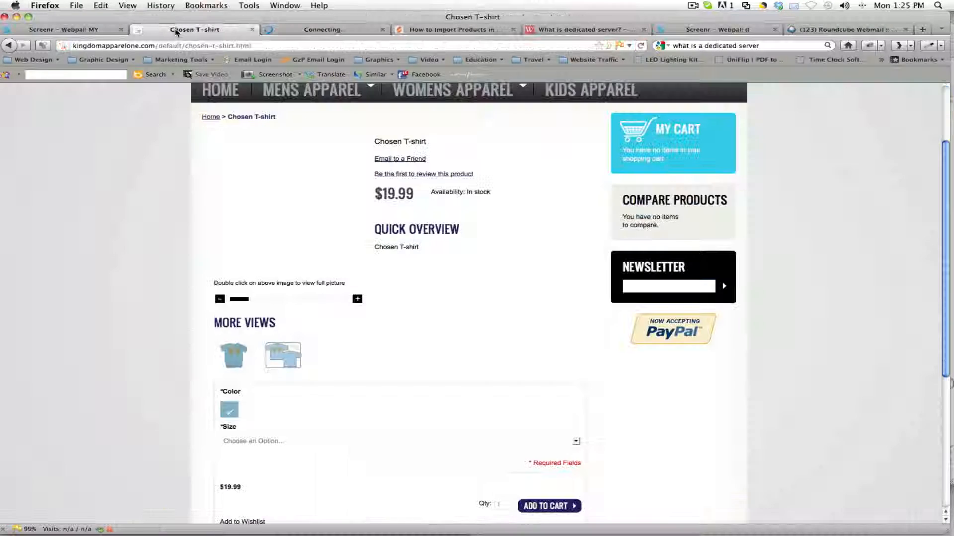
scroll(179, 184, "up", 2)
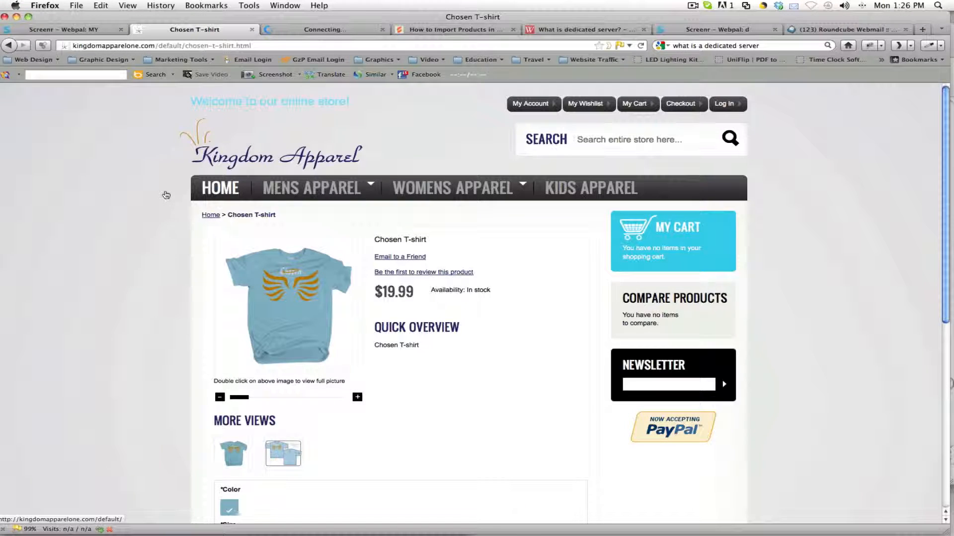
left_click(165, 195)
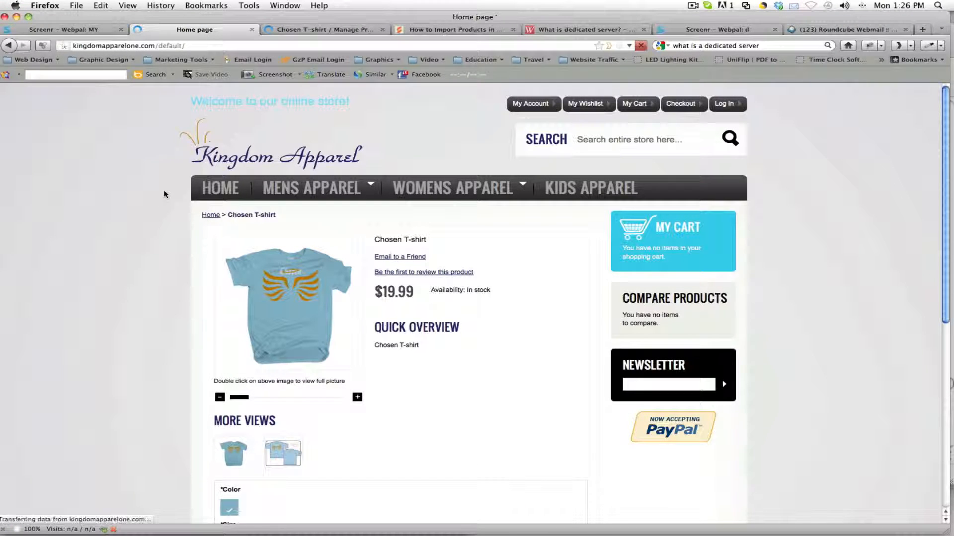
scroll(165, 195, "down", 5)
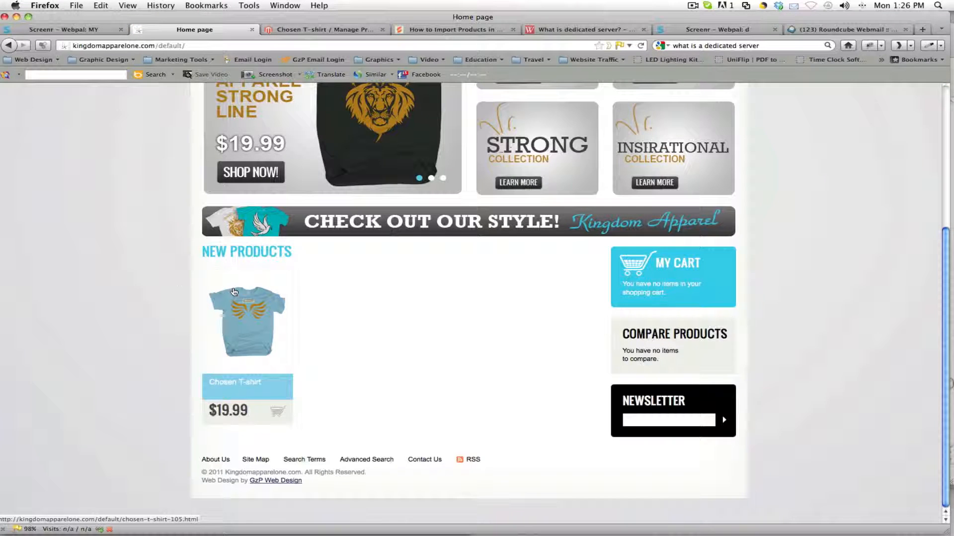
scroll(159, 272, "up", 3)
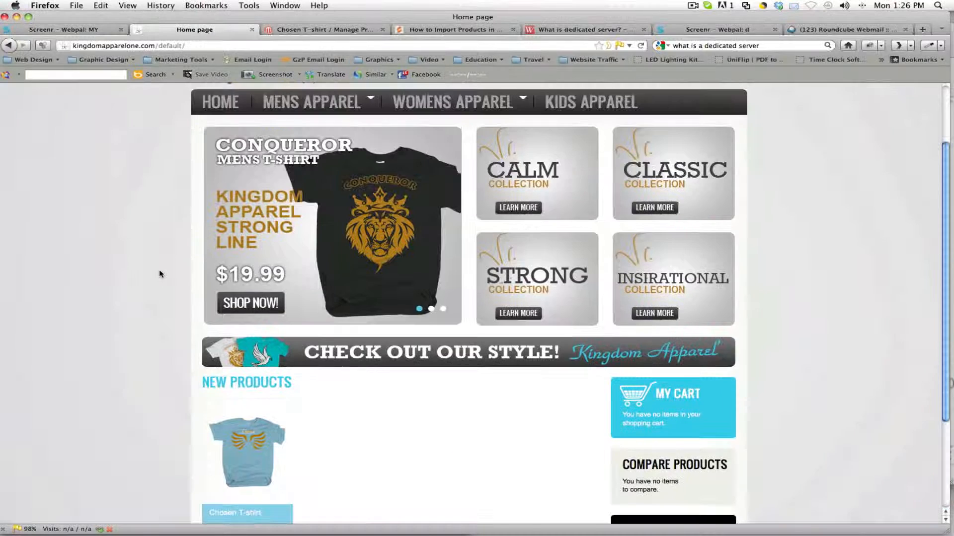
scroll(159, 273, "up", 1)
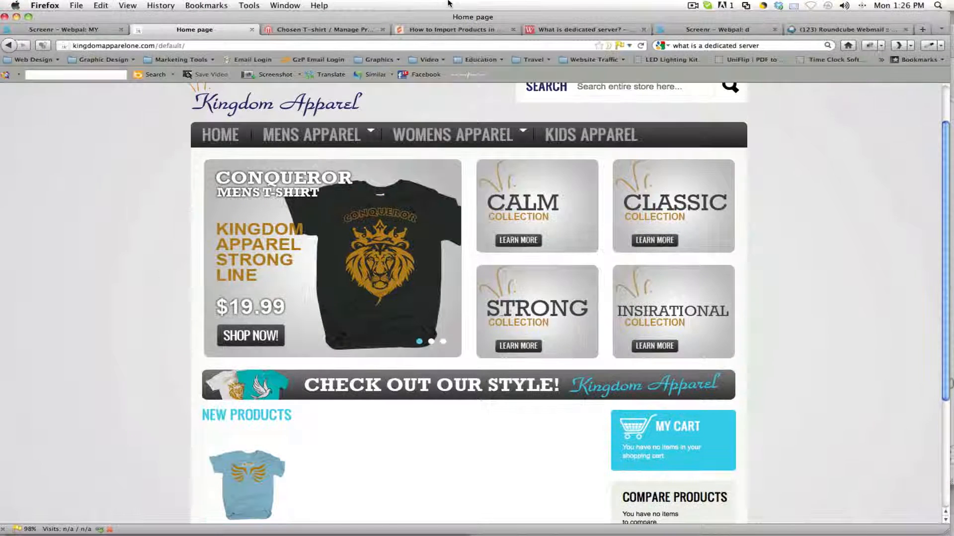
left_click(353, 27)
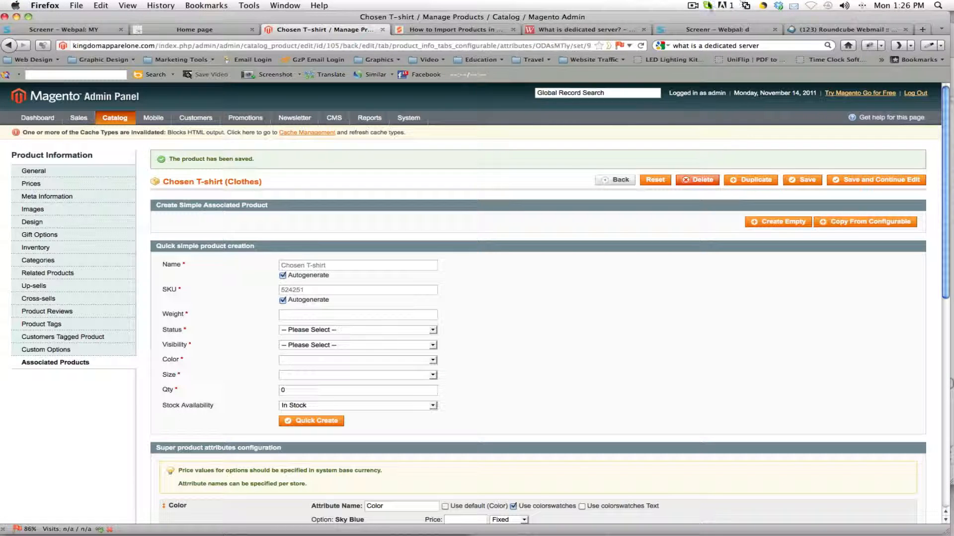